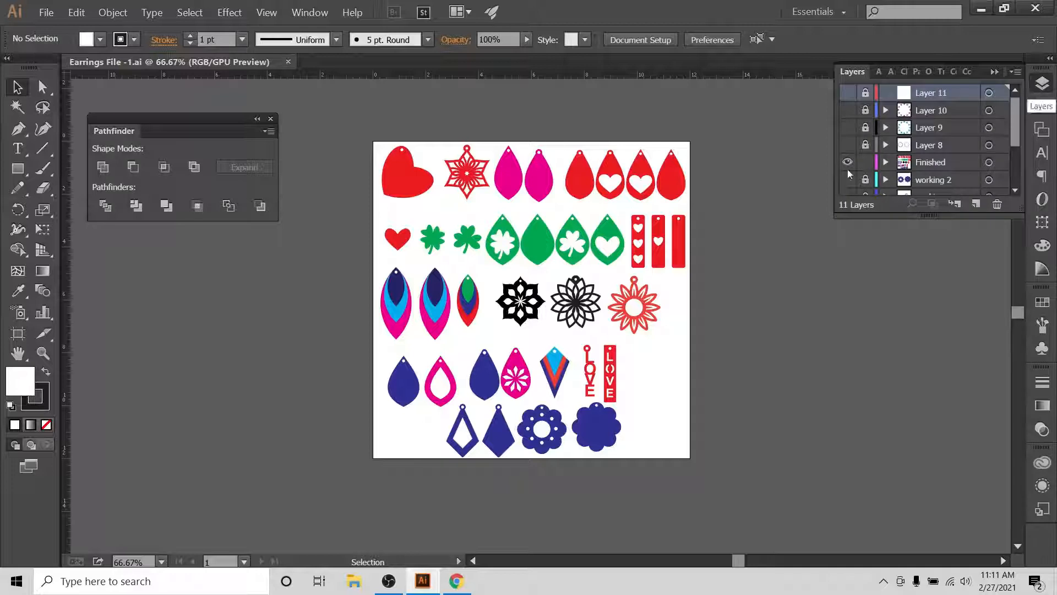
# Step: Hide the Finished layer, and make the empty Layer 11 visible and unlocked
pyautogui.click(848, 162)
pyautogui.click(847, 145)
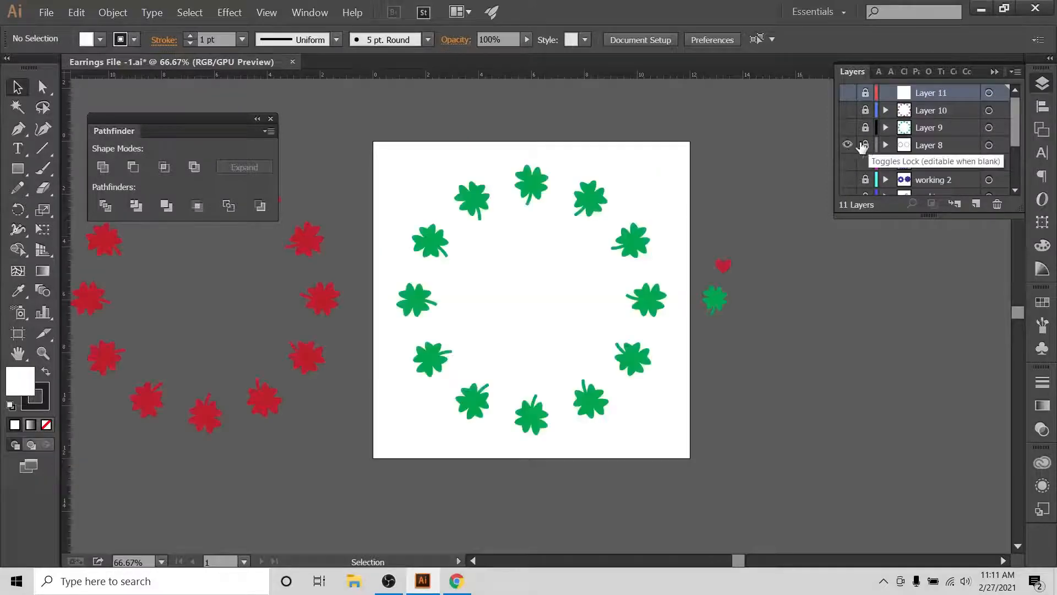
pyautogui.click(848, 145)
pyautogui.click(847, 92)
pyautogui.click(865, 92)
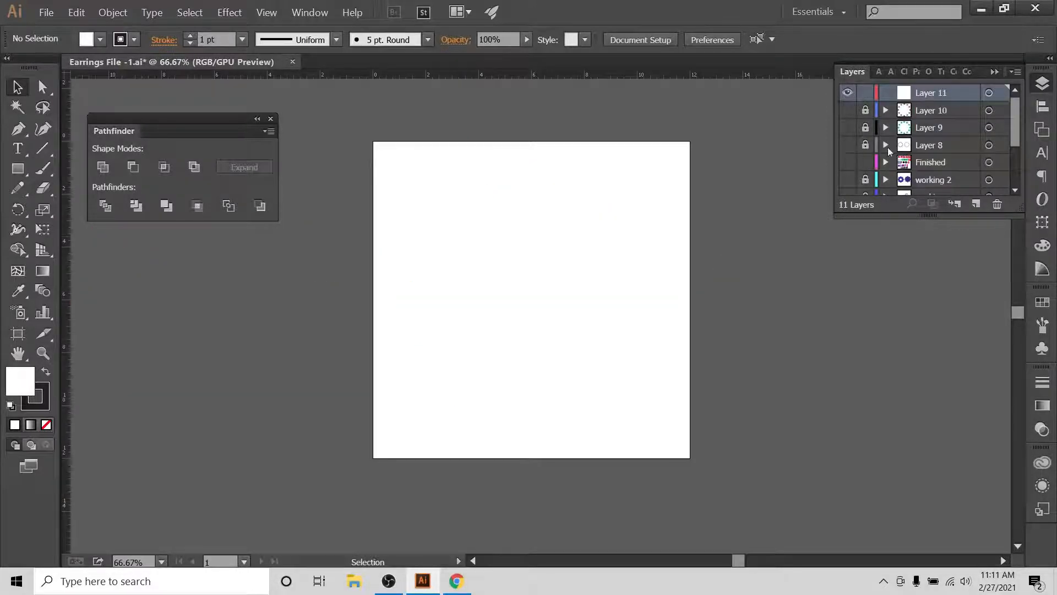
# Step: Expand the layer list and show the guides and 2x2 layers as references around the artboard centre
pyautogui.moveTo(903, 216); pyautogui.dragTo(874, 429)
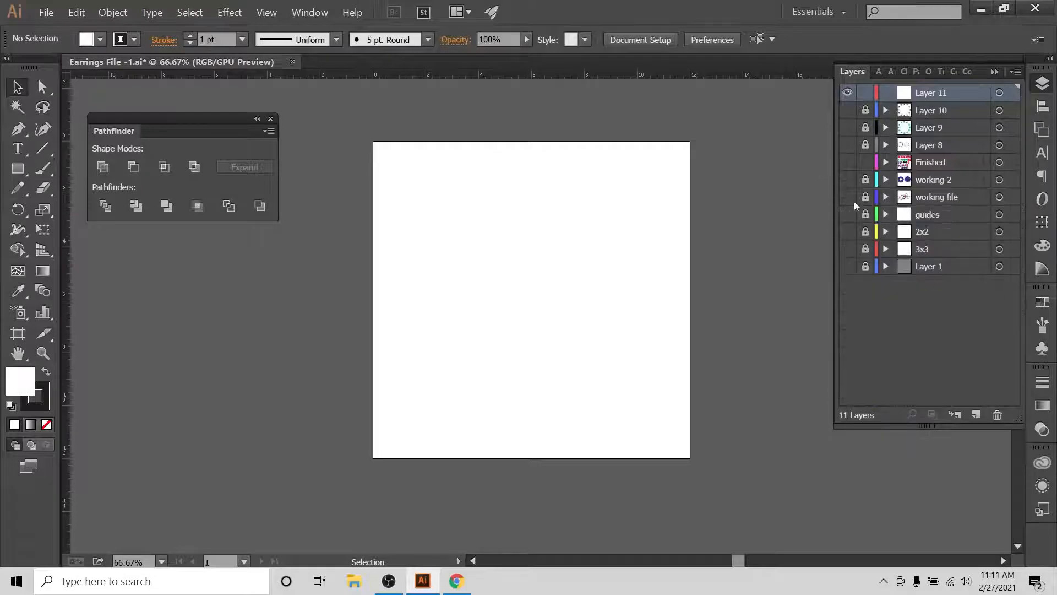
pyautogui.click(847, 214)
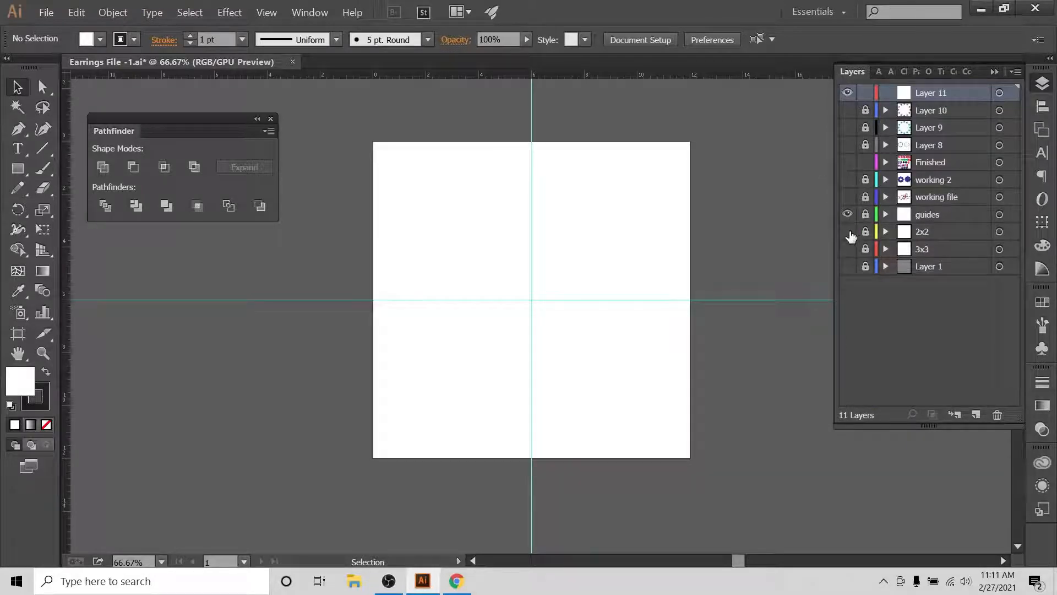
pyautogui.click(848, 232)
pyautogui.hotkey('ctrl', '+')
pyautogui.hotkey('ctrl', '+')
pyautogui.hotkey('ctrl', '+')
pyautogui.hotkey('ctrl', '+')
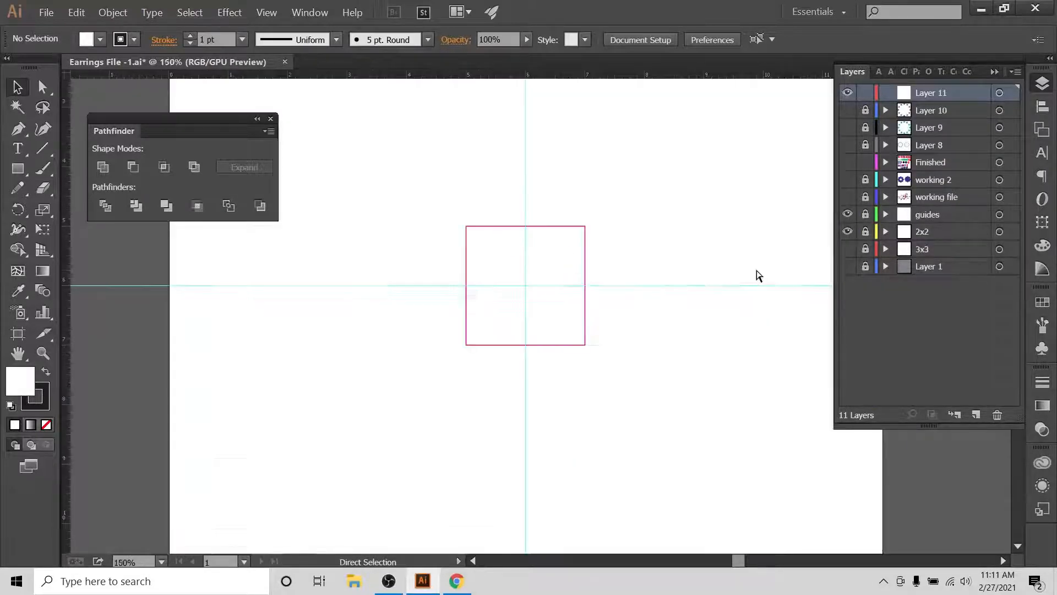
pyautogui.hotkey('ctrl', '+')
pyautogui.scroll(3, 659, 264)
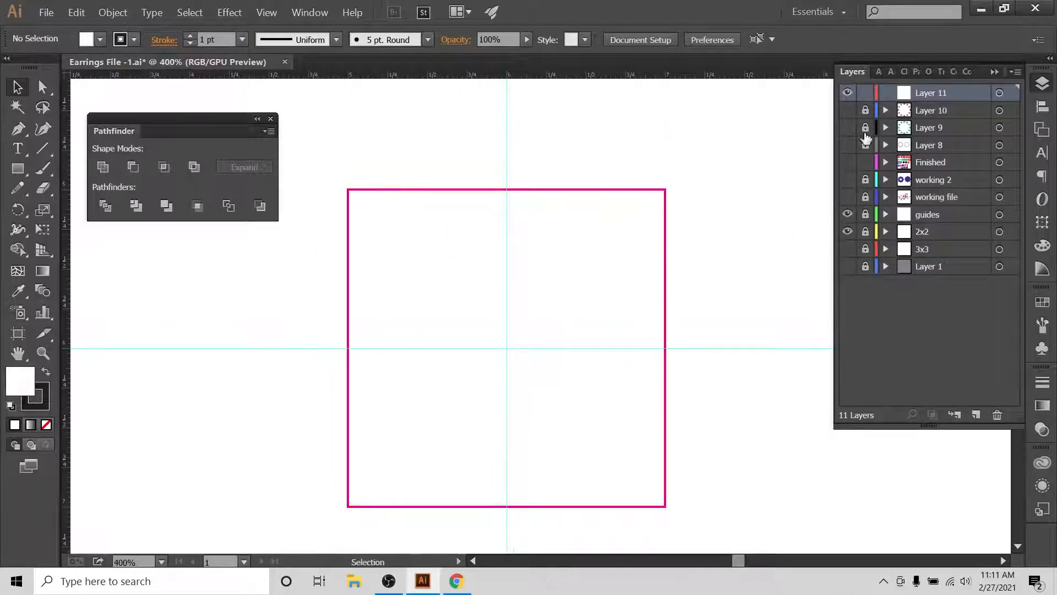
pyautogui.scroll(-1, 460, 292)
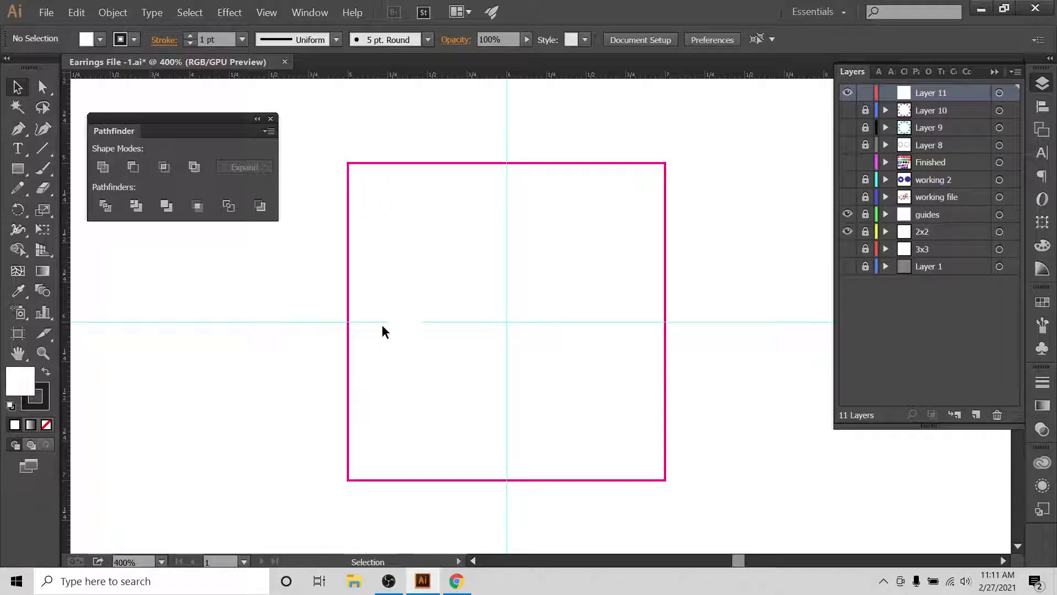
# Step: Show the grid and turn on Snap to Grid
pyautogui.click(266, 12)
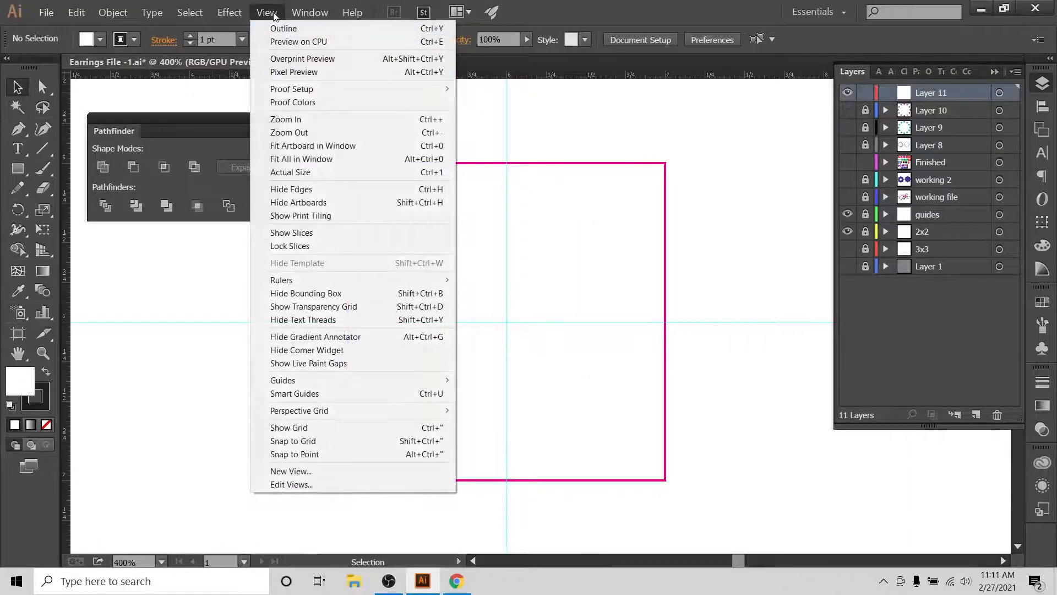
pyautogui.click(289, 427)
pyautogui.click(260, 11)
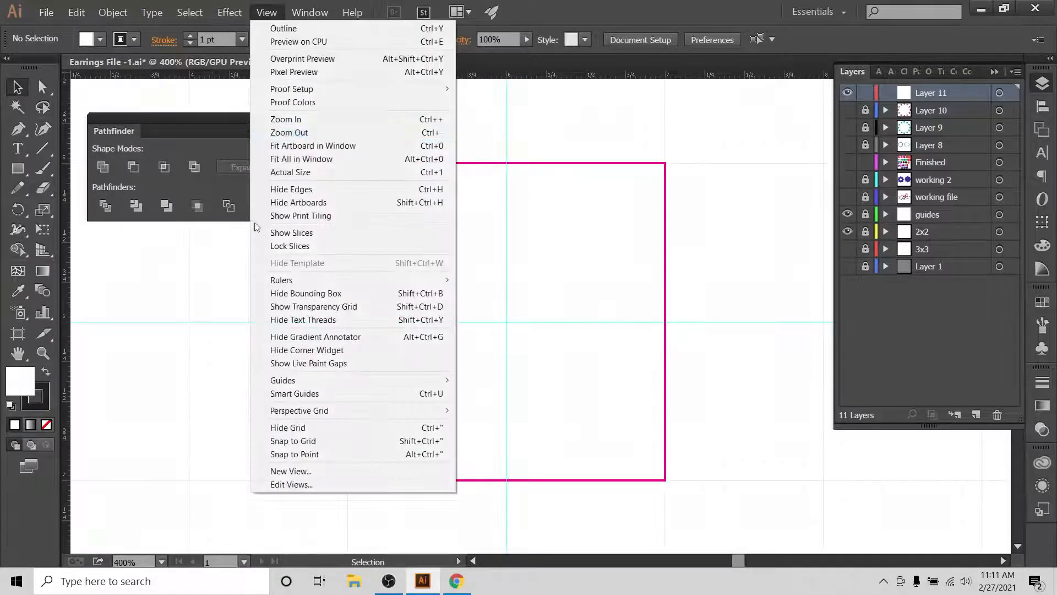
pyautogui.click(292, 444)
pyautogui.click(266, 12)
pyautogui.click(581, 97)
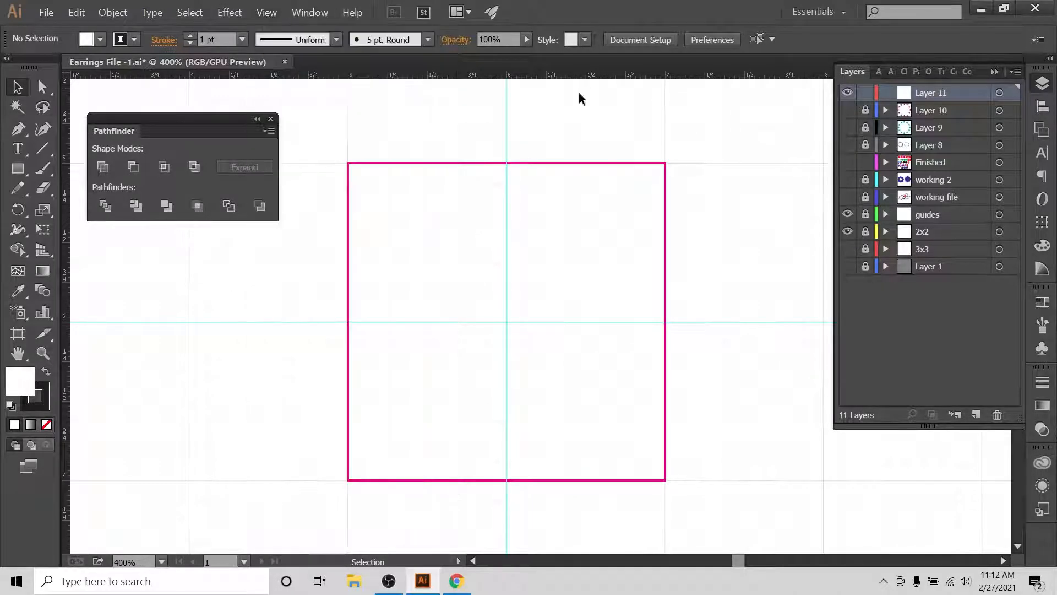
# Step: Draw a rectangle about 0.5 in wide spanning the full height of the 2x2 square, and remove its fill
pyautogui.click(15, 172)
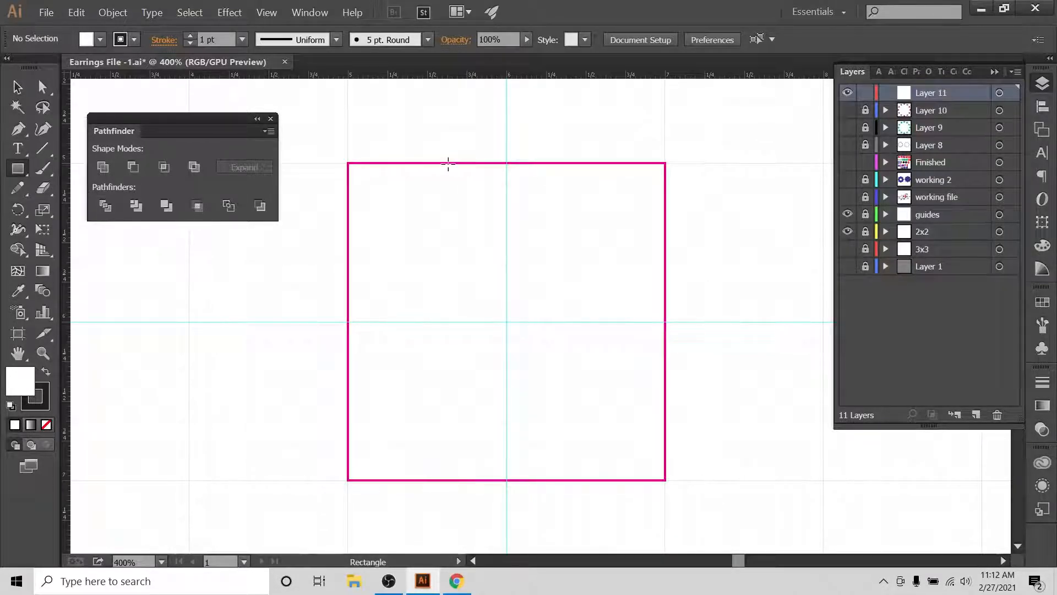
pyautogui.moveTo(448, 164); pyautogui.dragTo(497, 358)
pyautogui.moveTo(510, 465)
pyautogui.mouseDown()
pyautogui.moveTo(519, 469)
pyautogui.moveTo(507, 474)
pyautogui.moveTo(526, 478)
pyautogui.mouseUp()
pyautogui.press('v')
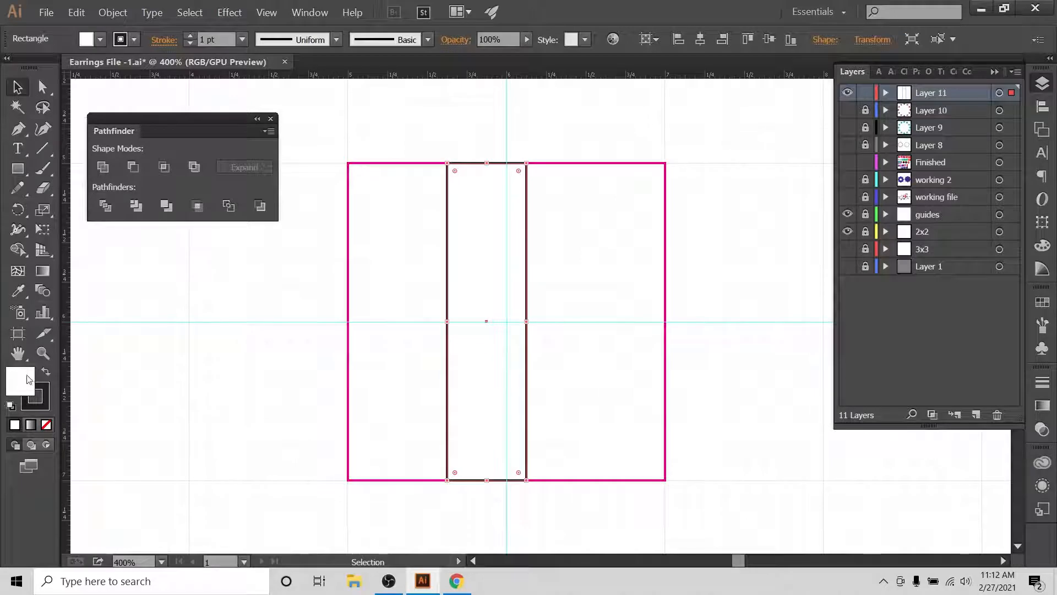
pyautogui.click(47, 425)
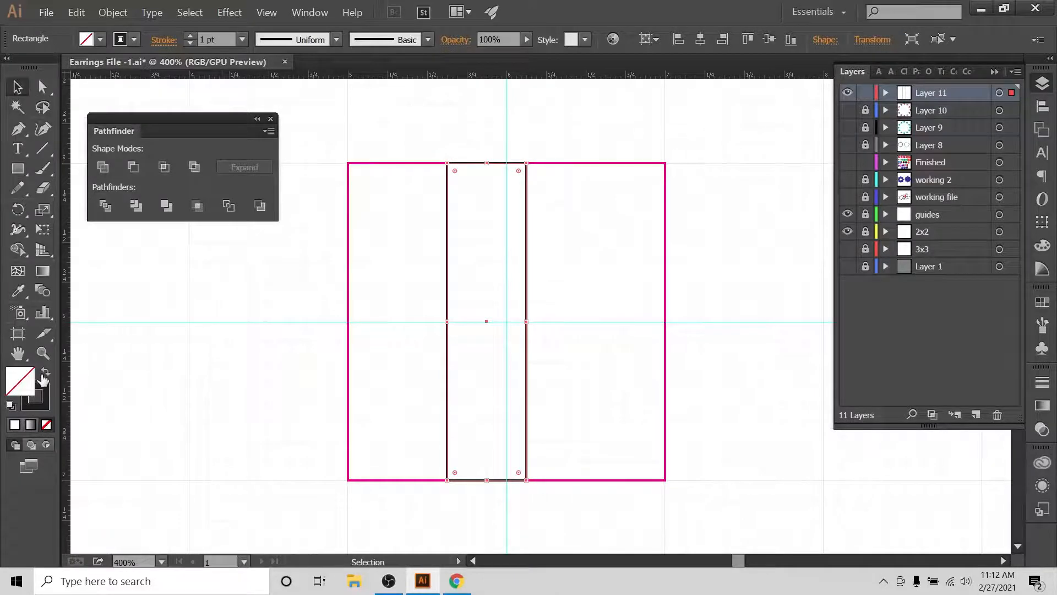
pyautogui.click(546, 212)
pyautogui.click(526, 216)
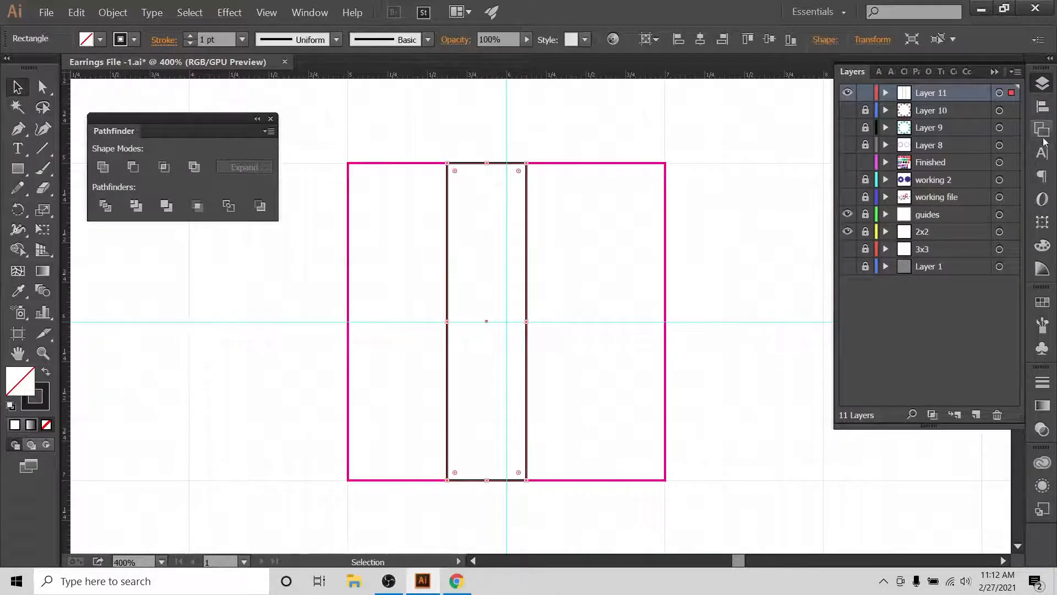
# Step: Centre the rectangle horizontally and vertically on the artboard
pyautogui.click(1043, 108)
pyautogui.click(1003, 197)
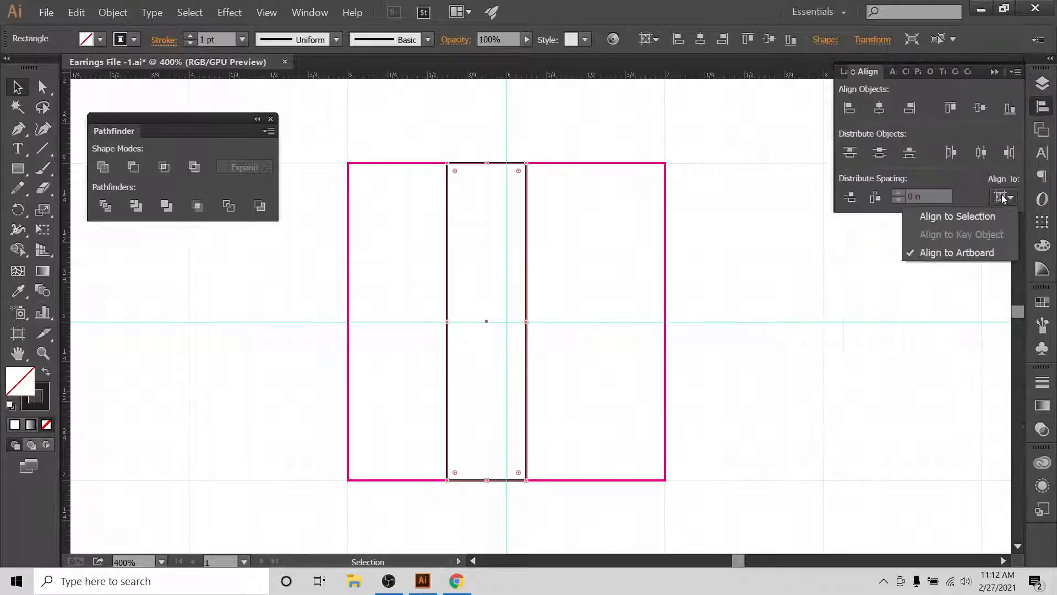
pyautogui.click(880, 113)
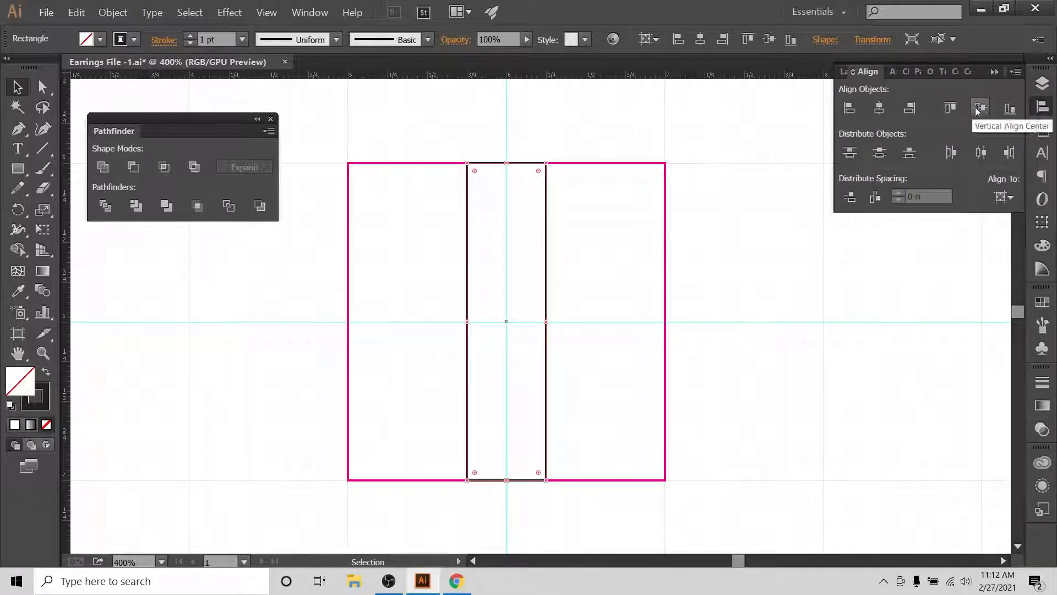
pyautogui.click(981, 108)
# Step: Hide the 2x2 and guides layers
pyautogui.click(1035, 85)
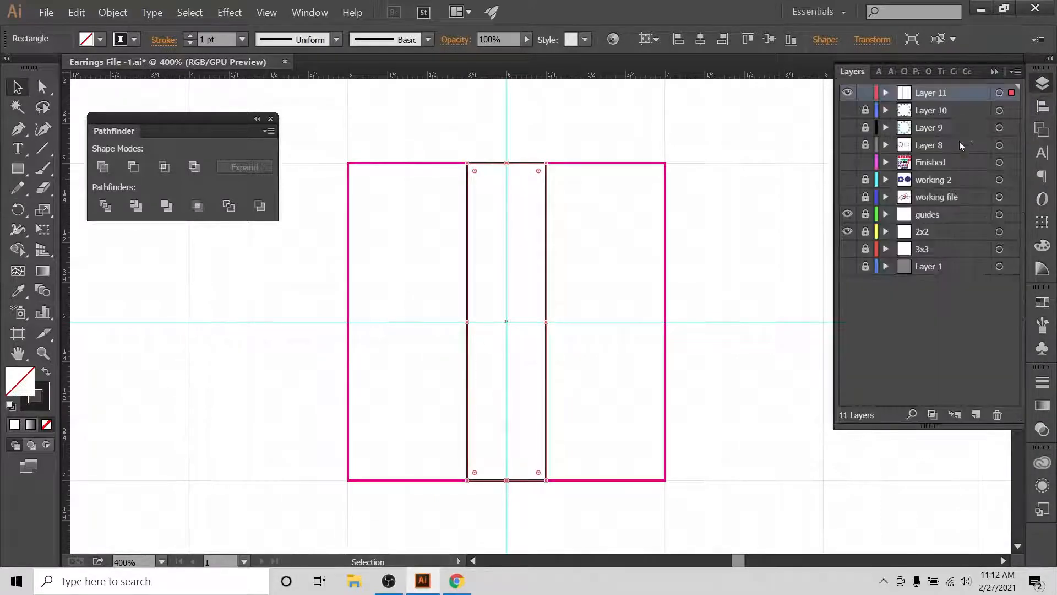
pyautogui.click(848, 231)
pyautogui.click(847, 214)
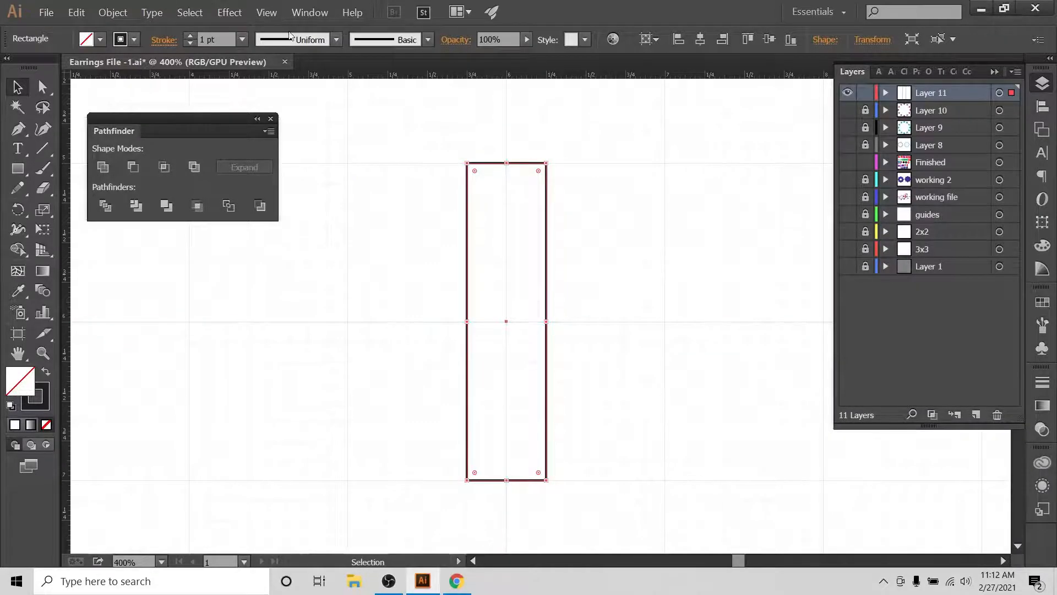
# Step: Turn off Snap to Grid and hide the grid
pyautogui.click(267, 12)
pyautogui.click(323, 440)
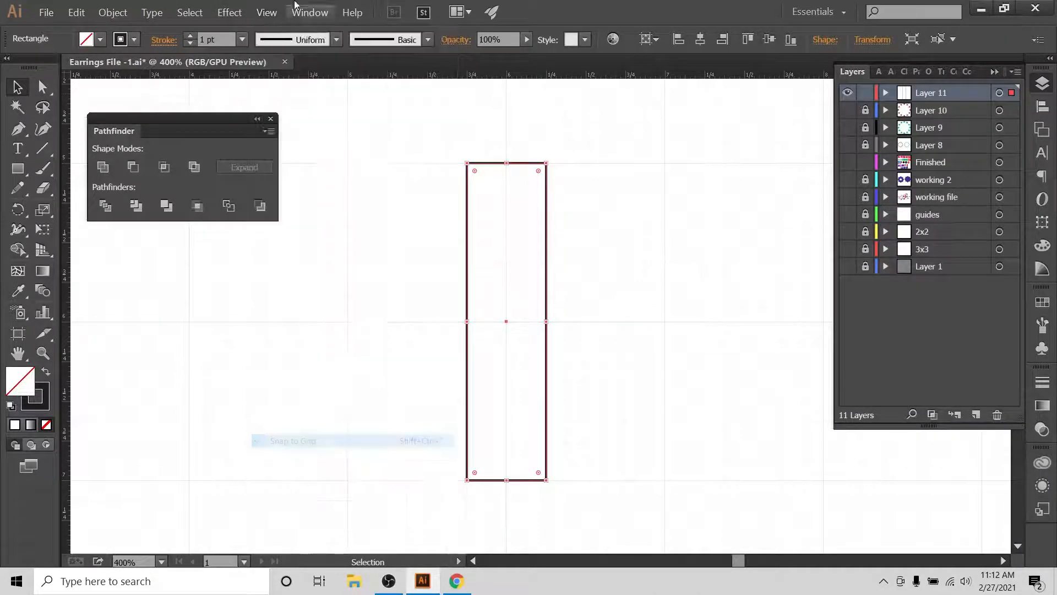
pyautogui.click(267, 12)
pyautogui.click(300, 427)
pyautogui.click(272, 417)
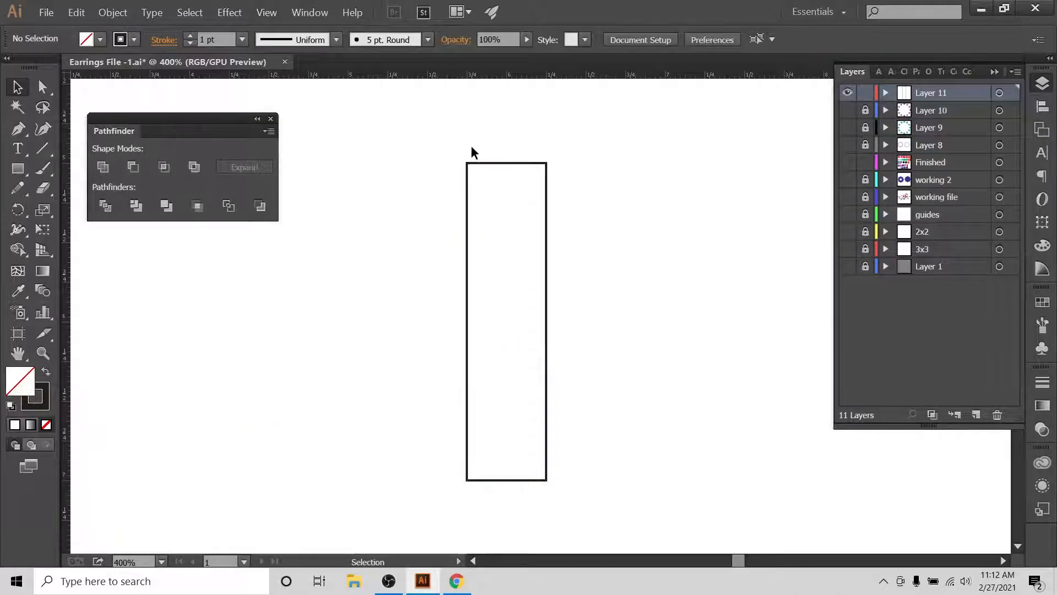
# Step: Swap the rectangle's stroke and fill so it has no outline, and fill it with dark blue
pyautogui.moveTo(473, 154); pyautogui.dragTo(533, 239)
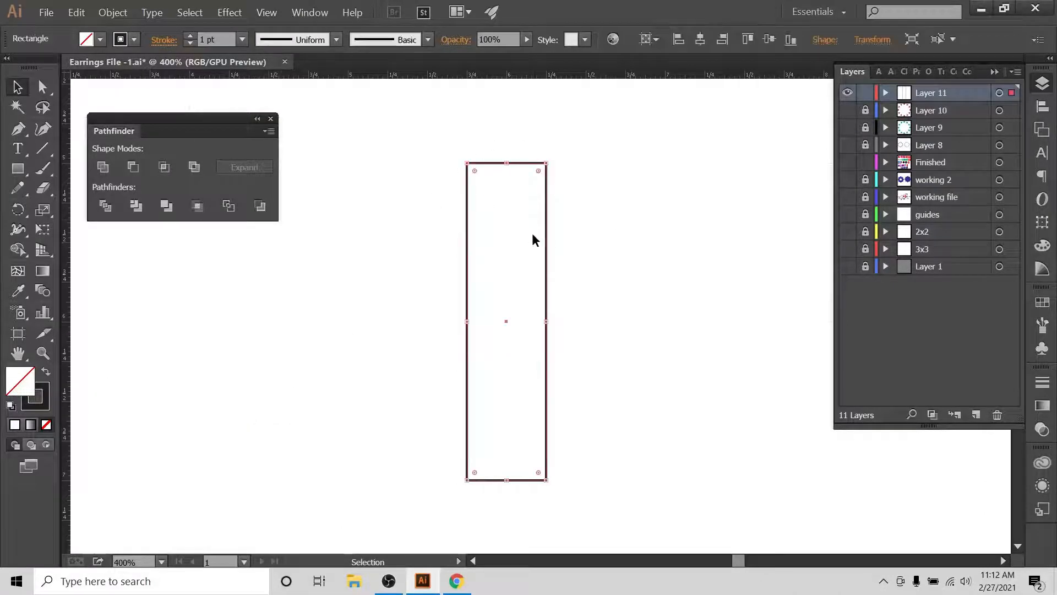
pyautogui.click(46, 373)
pyautogui.click(102, 40)
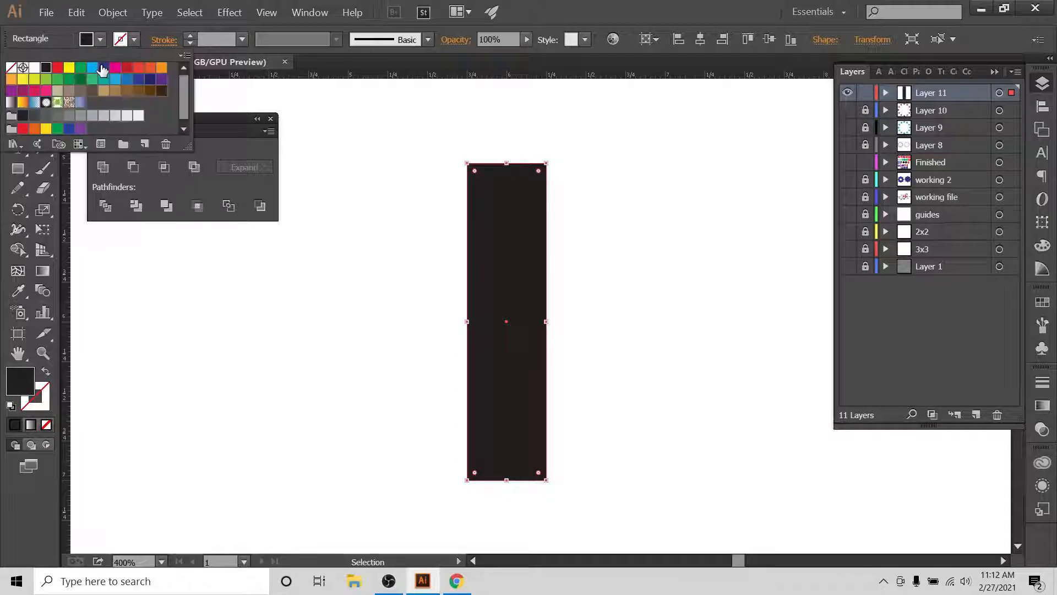
pyautogui.click(101, 67)
pyautogui.click(414, 150)
pyautogui.click(415, 150)
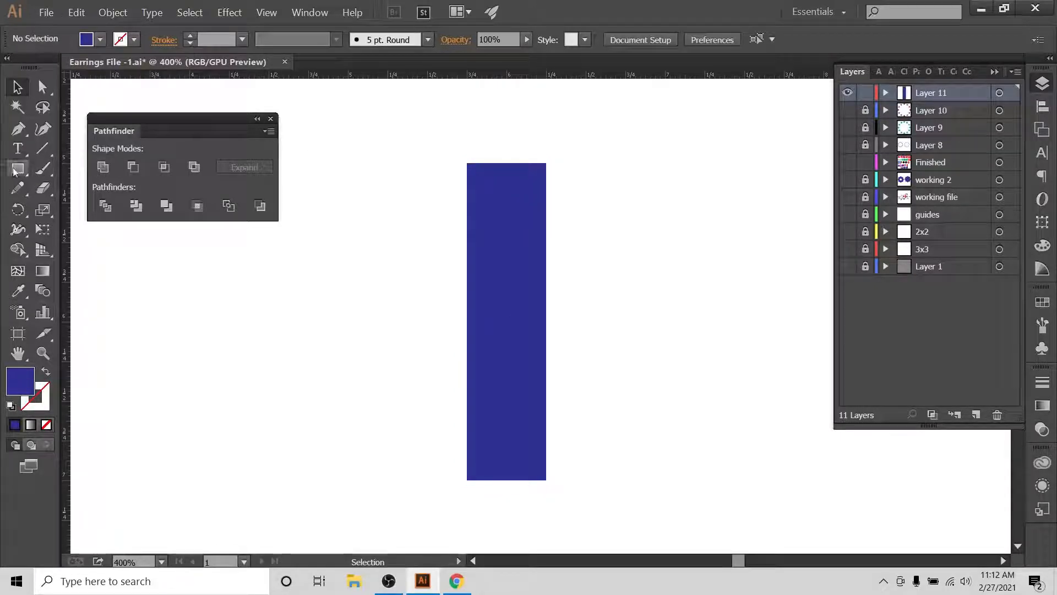
# Step: Create a circle 0.11 in wide and 0.11 in high beside the rectangle using the Ellipse tool
pyautogui.moveTo(18, 168); pyautogui.dragTo(55, 208)
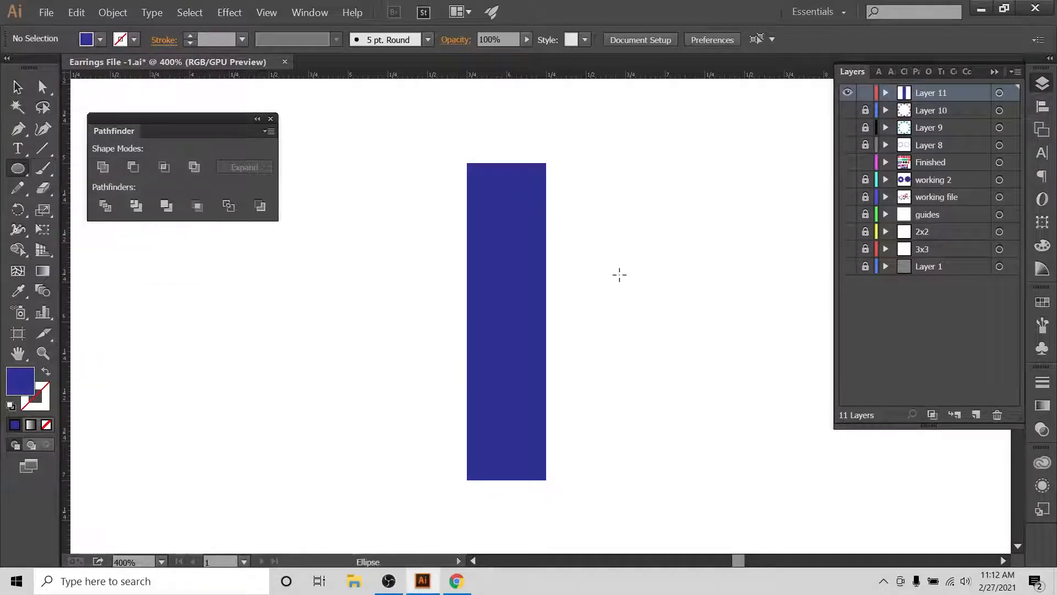
pyautogui.click(627, 230)
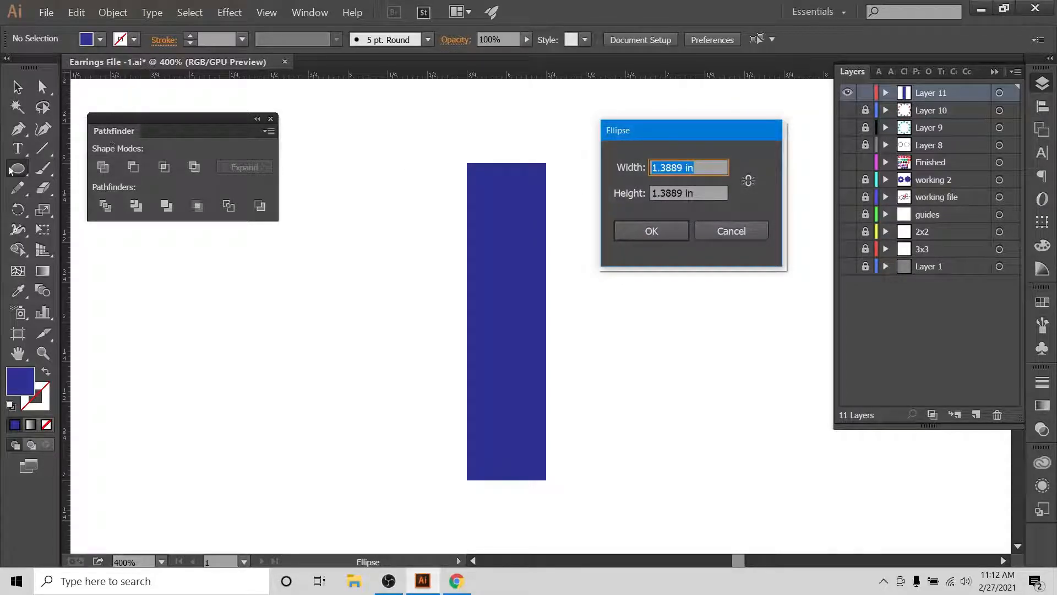
pyautogui.write('.11')
pyautogui.press('Tab')
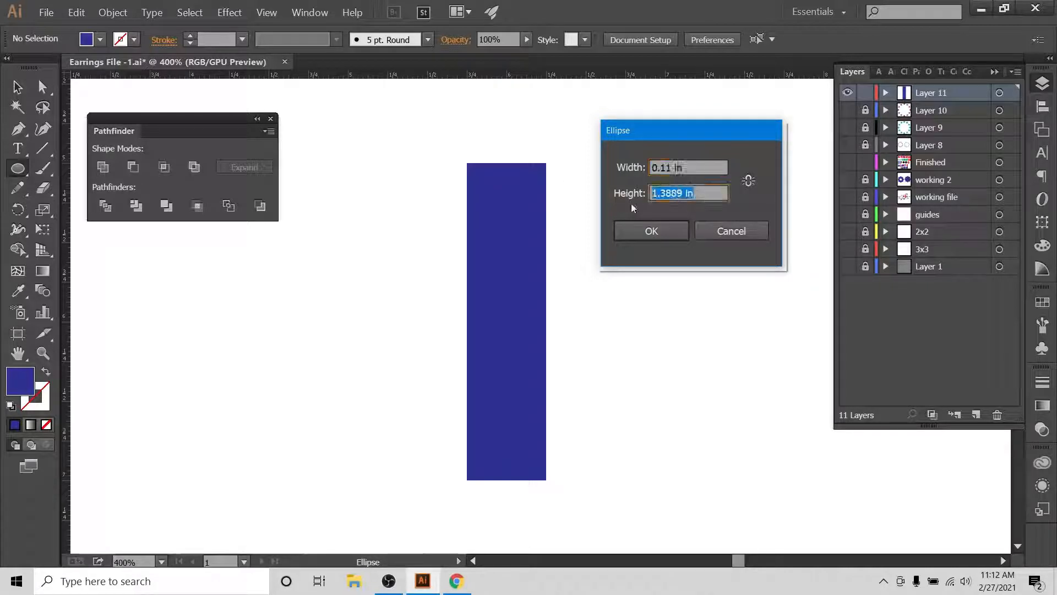
pyautogui.write('.11')
pyautogui.click(627, 232)
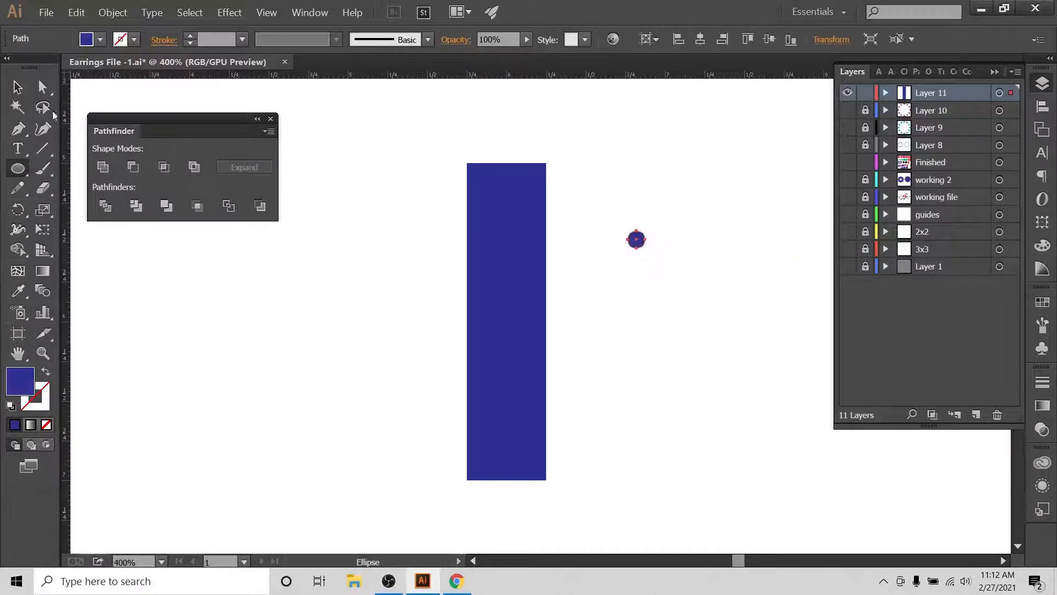
# Step: Fill the small circle with orange and move it inside the upper end of the blue rectangle
pyautogui.click(102, 40)
pyautogui.click(117, 68)
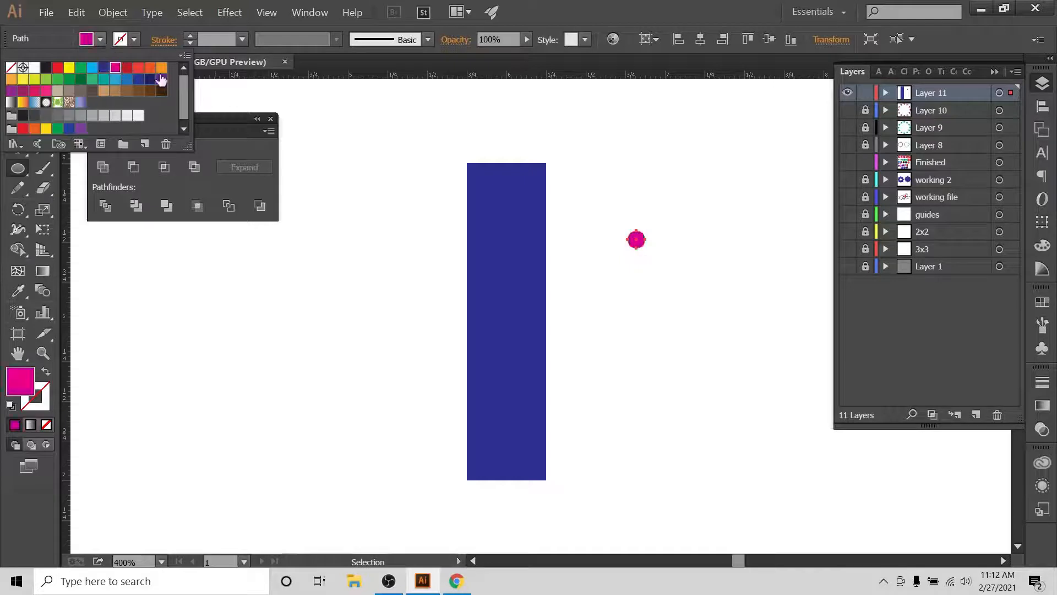
pyautogui.click(159, 71)
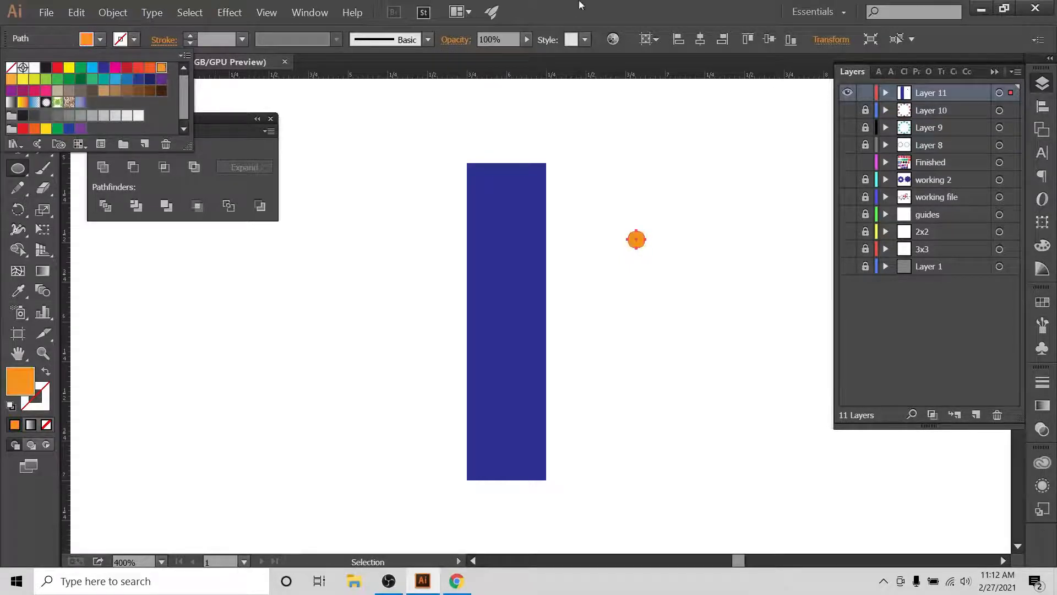
pyautogui.press('v')
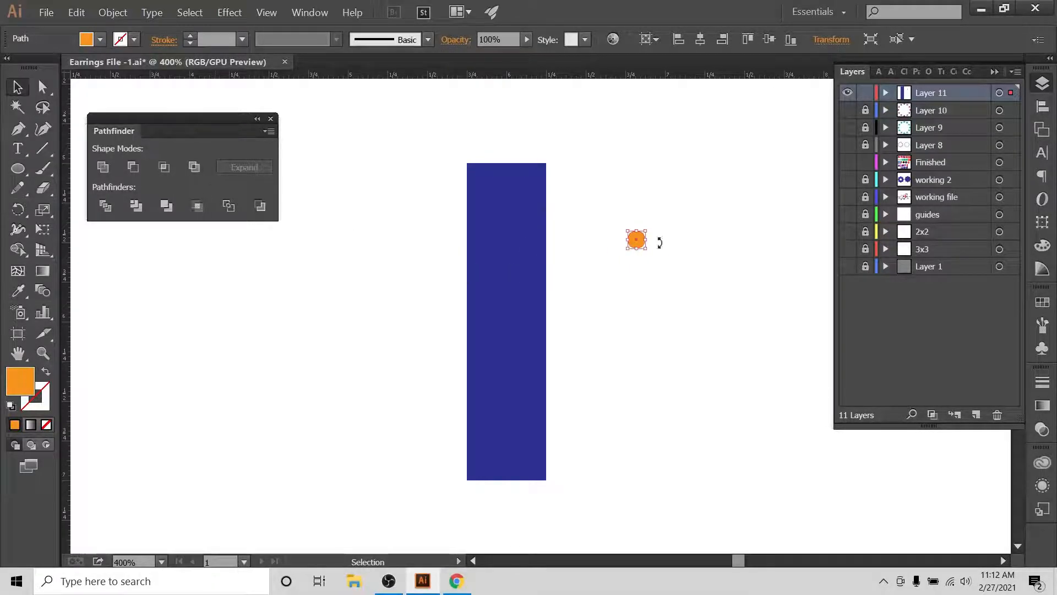
pyautogui.moveTo(632, 243); pyautogui.dragTo(501, 185)
# Step: Switch to Chrome, examine the bar earrings listings including the heart design, and return to Illustrator
pyautogui.click(456, 581)
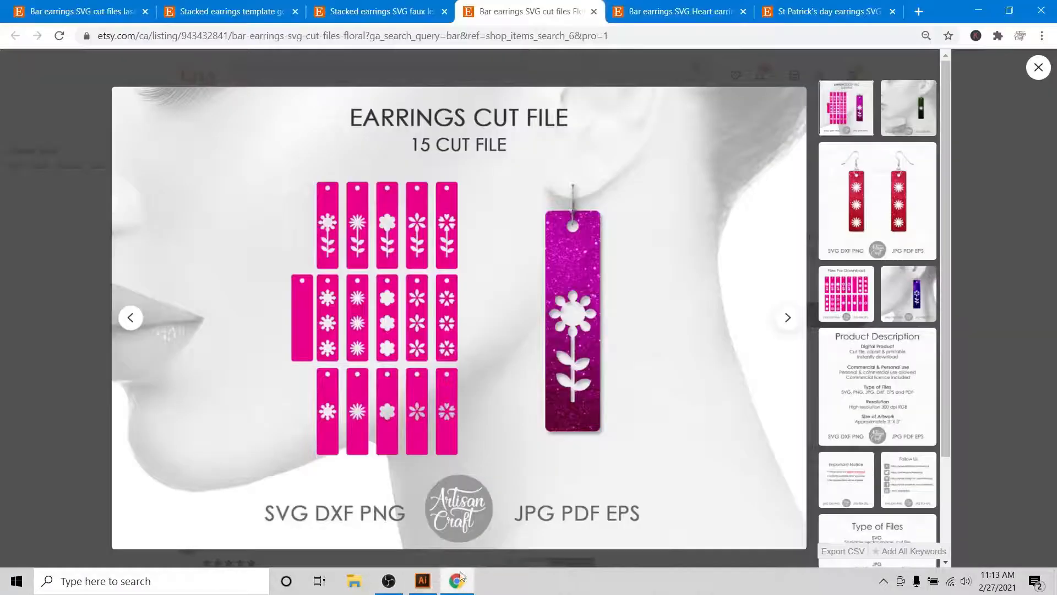
pyautogui.click(633, 11)
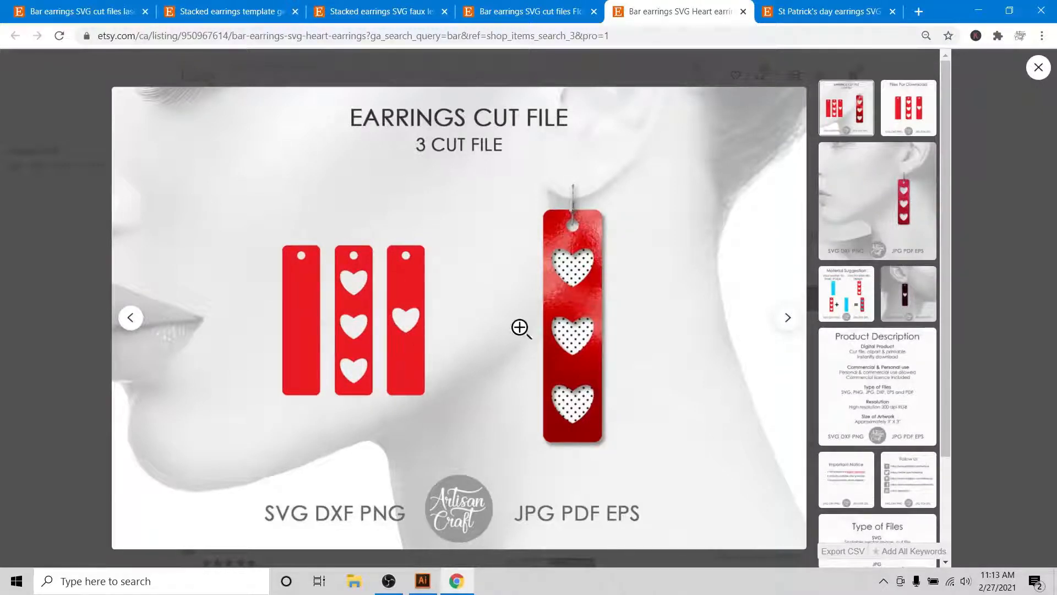
pyautogui.click(422, 580)
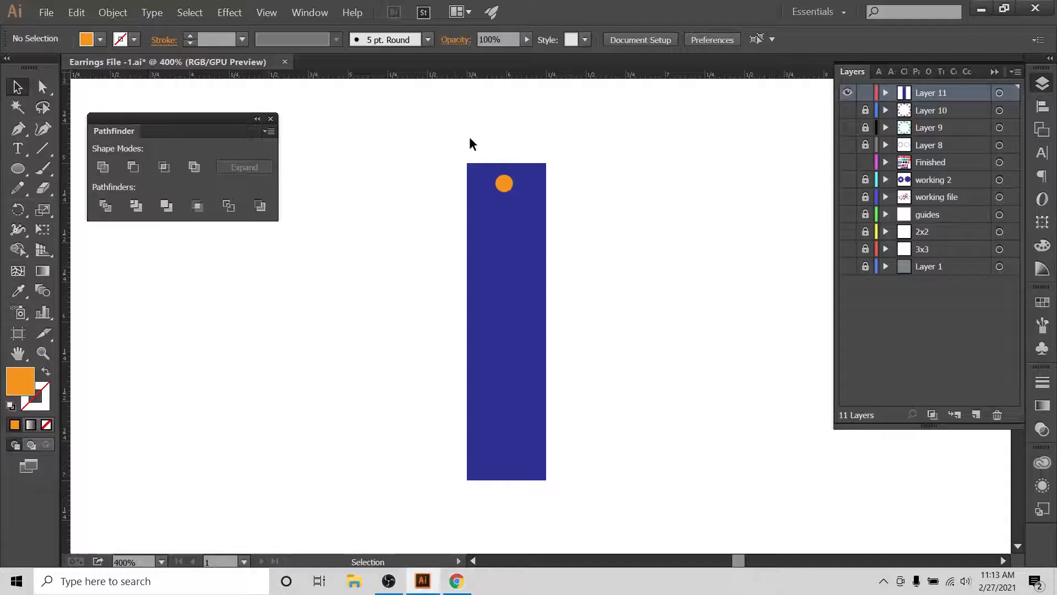
# Step: Round all four corners of the blue rectangle slightly using its live corner widgets and the Direct Selection tool
pyautogui.moveTo(439, 143); pyautogui.dragTo(598, 510)
pyautogui.click(611, 328)
pyautogui.moveTo(489, 134); pyautogui.dragTo(543, 272)
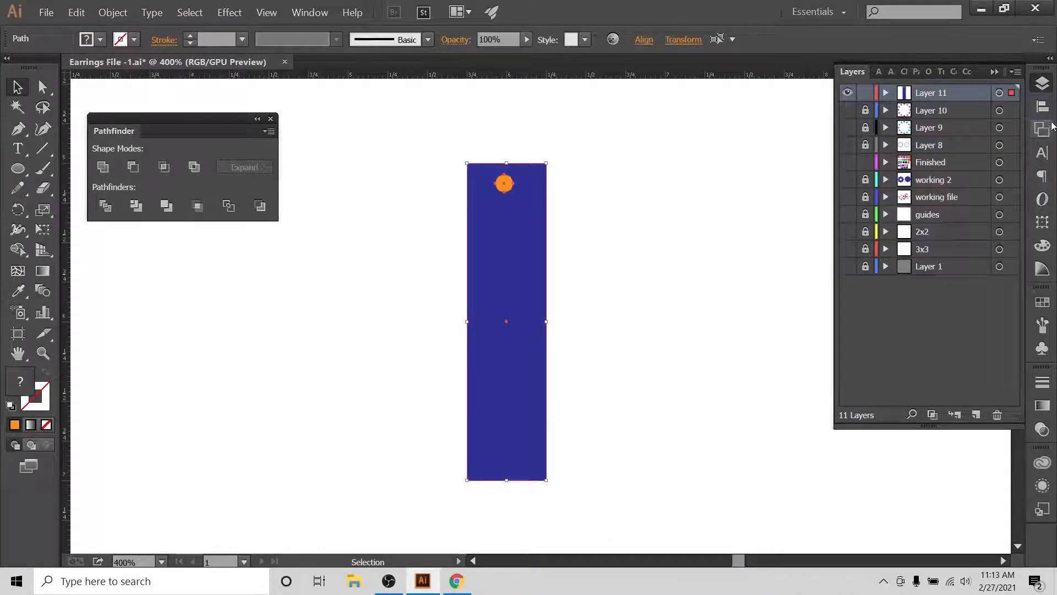
pyautogui.click(577, 248)
pyautogui.click(490, 213)
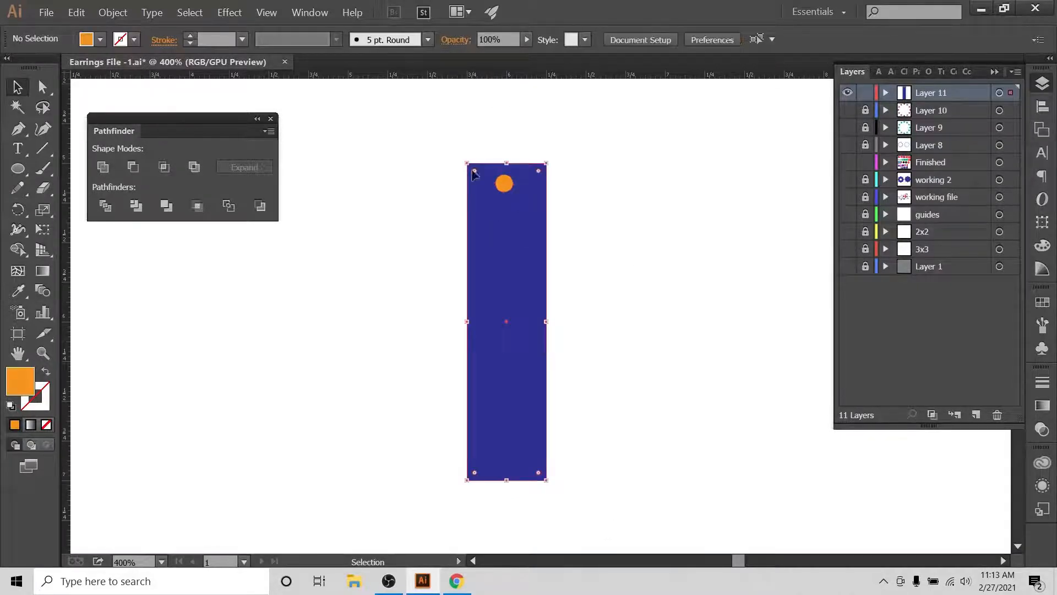
pyautogui.press('a')
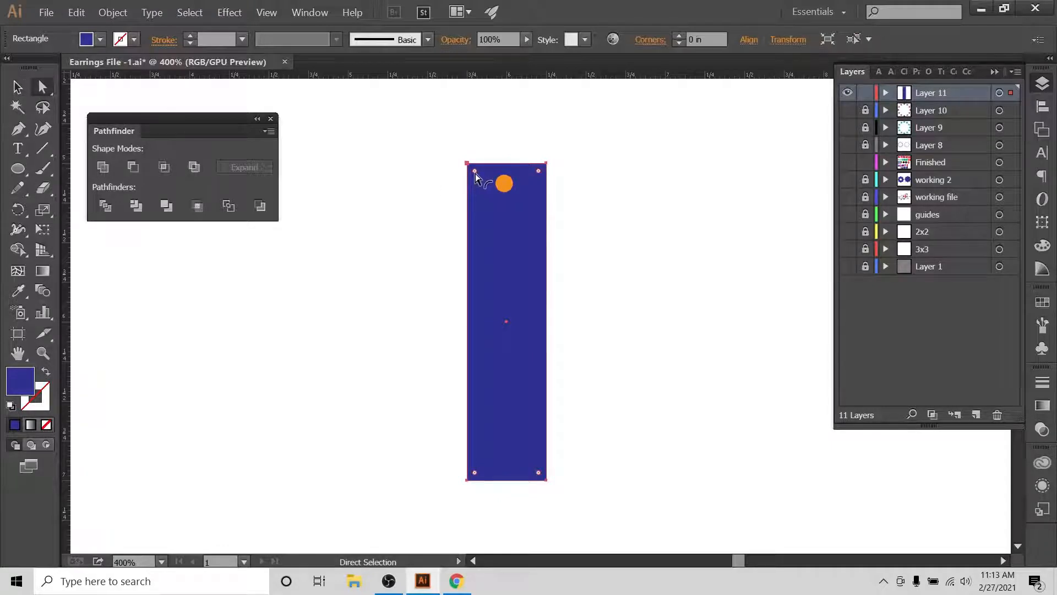
pyautogui.moveTo(475, 173); pyautogui.dragTo(553, 432)
# Step: Centre the orange circle horizontally with the rounded blue rectangle using Align Objects
pyautogui.click(12, 86)
pyautogui.click(1044, 109)
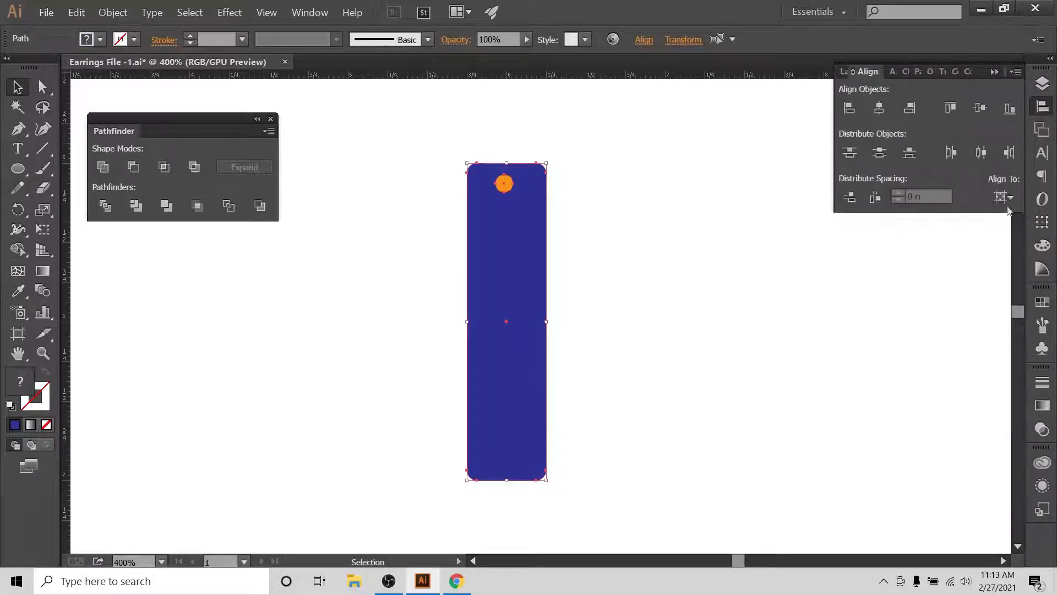
pyautogui.click(1003, 196)
pyautogui.click(879, 108)
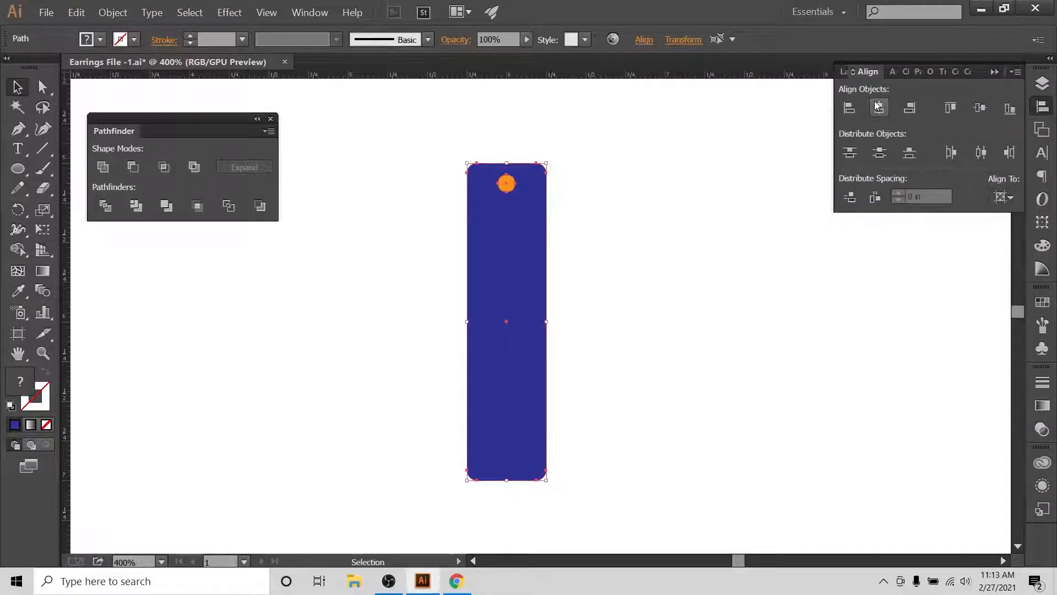
pyautogui.click(727, 165)
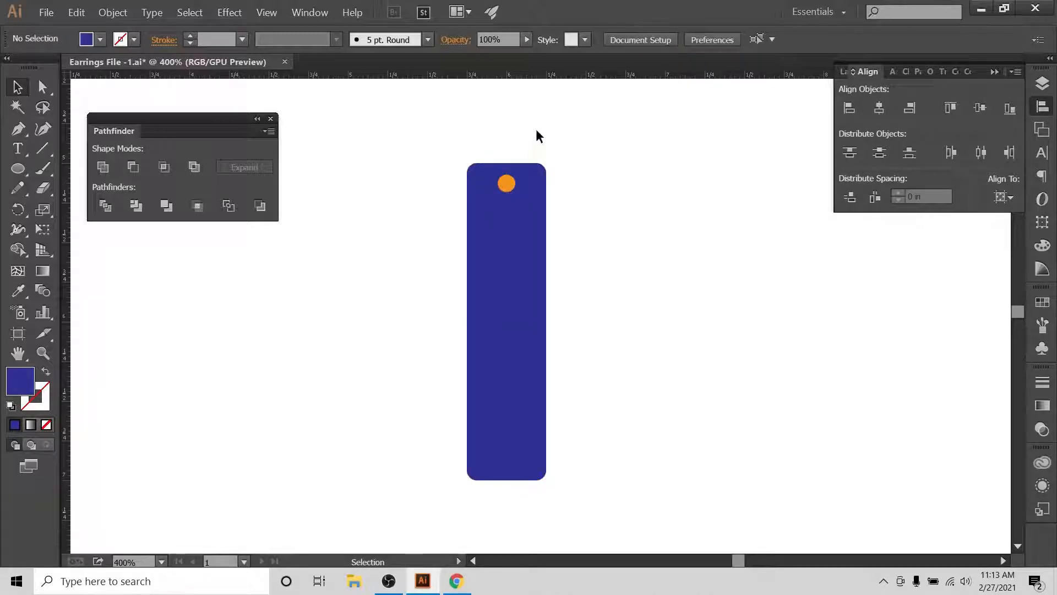
# Step: Subtract the orange circle from the blue rectangle with Pathfinder's Minus Front to cut the hanging hole
pyautogui.moveTo(537, 135); pyautogui.dragTo(444, 322)
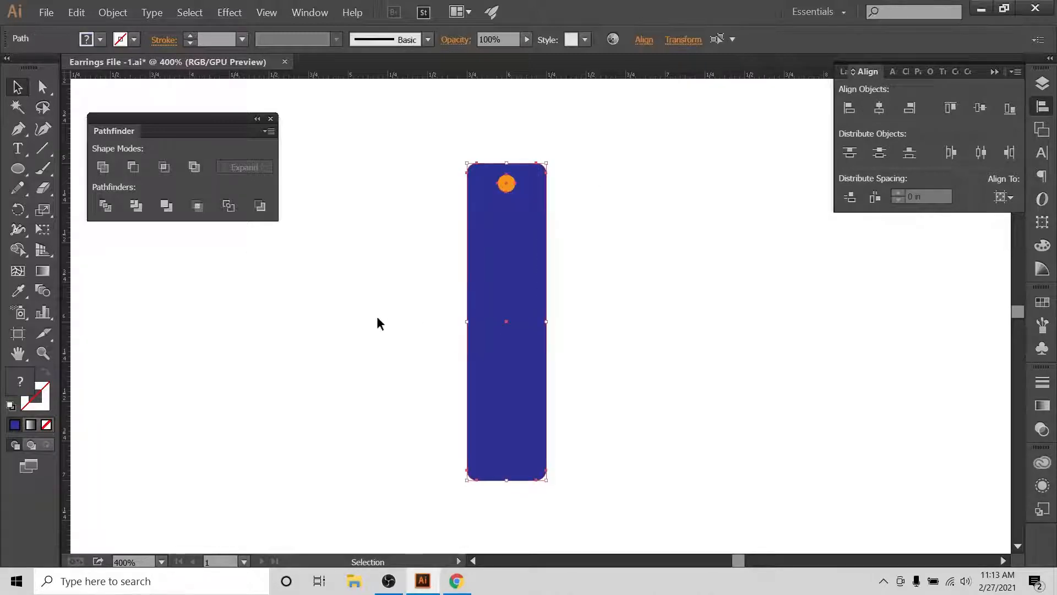
pyautogui.click(130, 172)
pyautogui.click(414, 275)
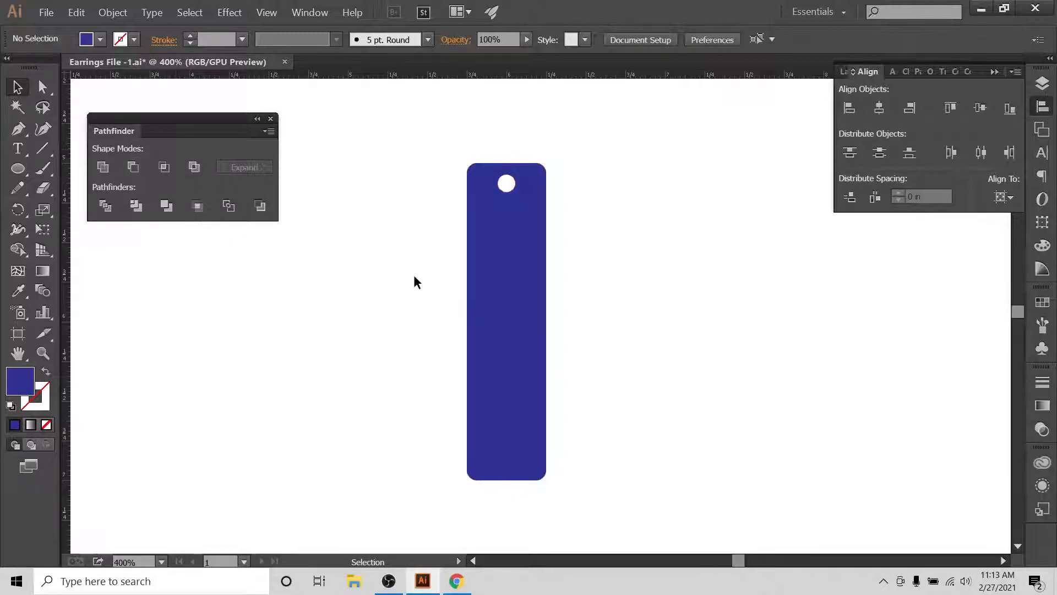
# Step: Change the fill of the punched bar to dark red
pyautogui.click(516, 274)
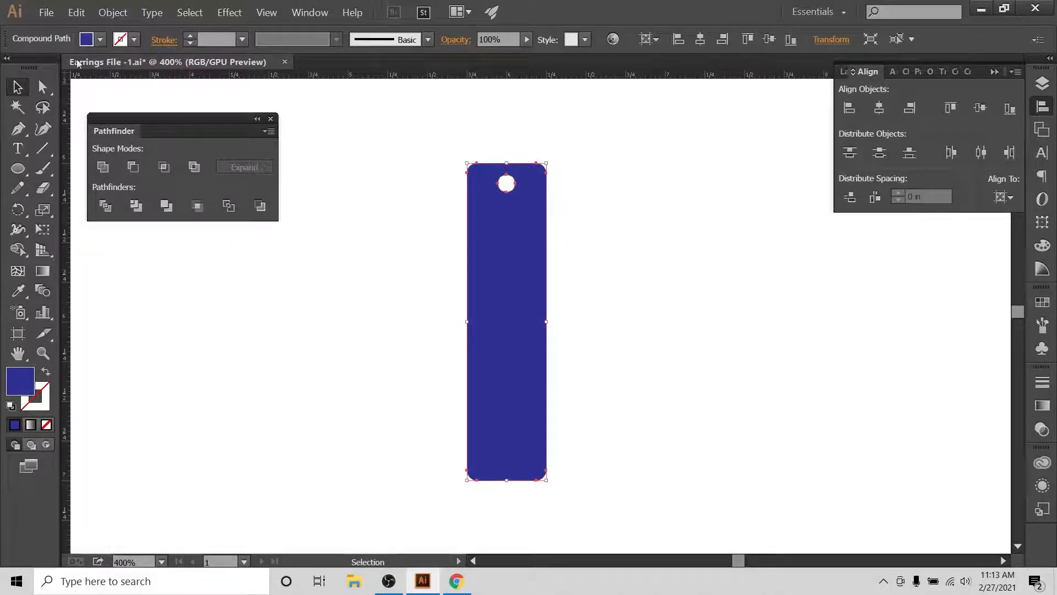
pyautogui.click(100, 41)
pyautogui.click(131, 76)
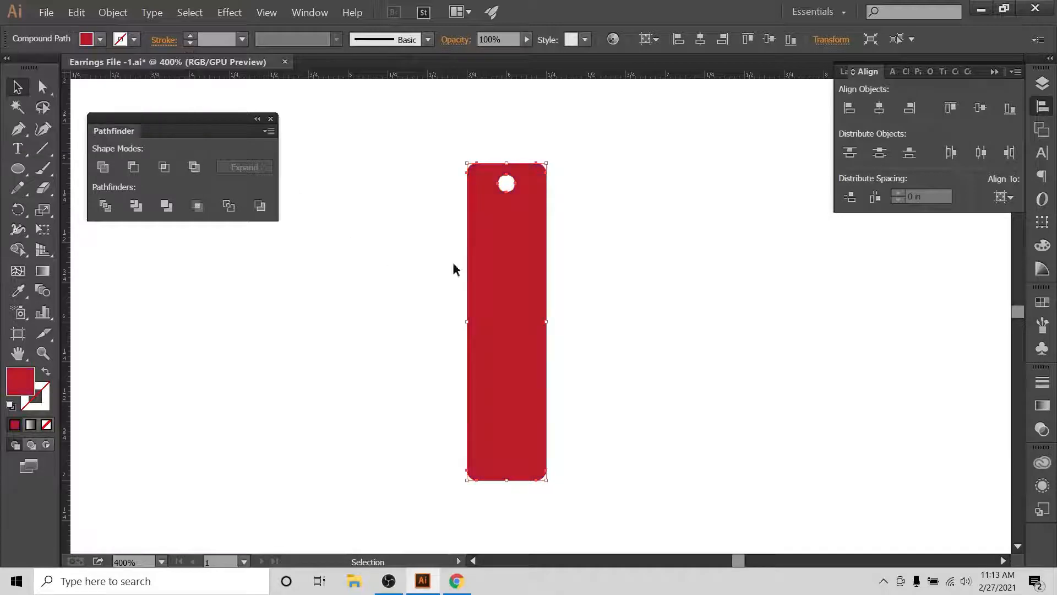
# Step: Duplicate the red bar beside the original and centre one of the two bars horizontally and vertically on the artboard
pyautogui.moveTo(484, 283); pyautogui.dragTo(407, 267)
pyautogui.click(879, 108)
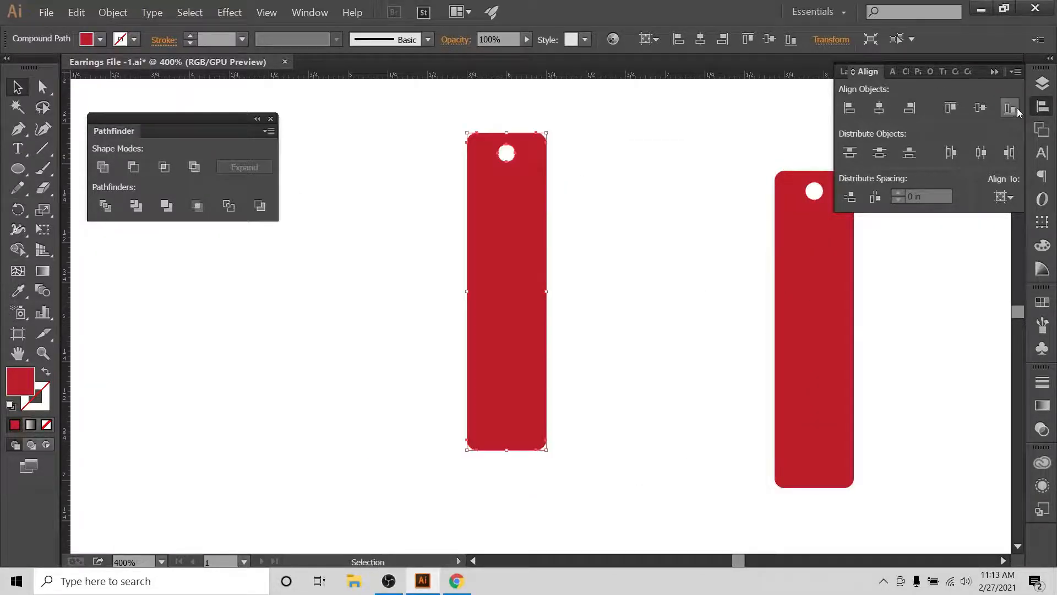
pyautogui.click(982, 109)
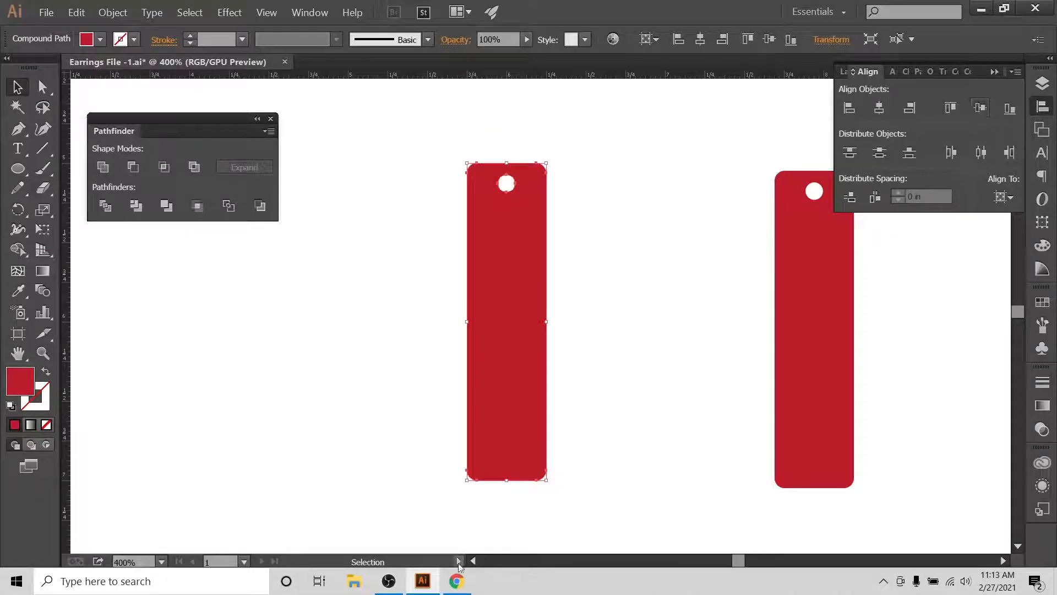
# Step: Switch to Chrome, examine the stacked earrings cut file listing, and return to Illustrator with nothing selected
pyautogui.click(456, 581)
pyautogui.click(153, 9)
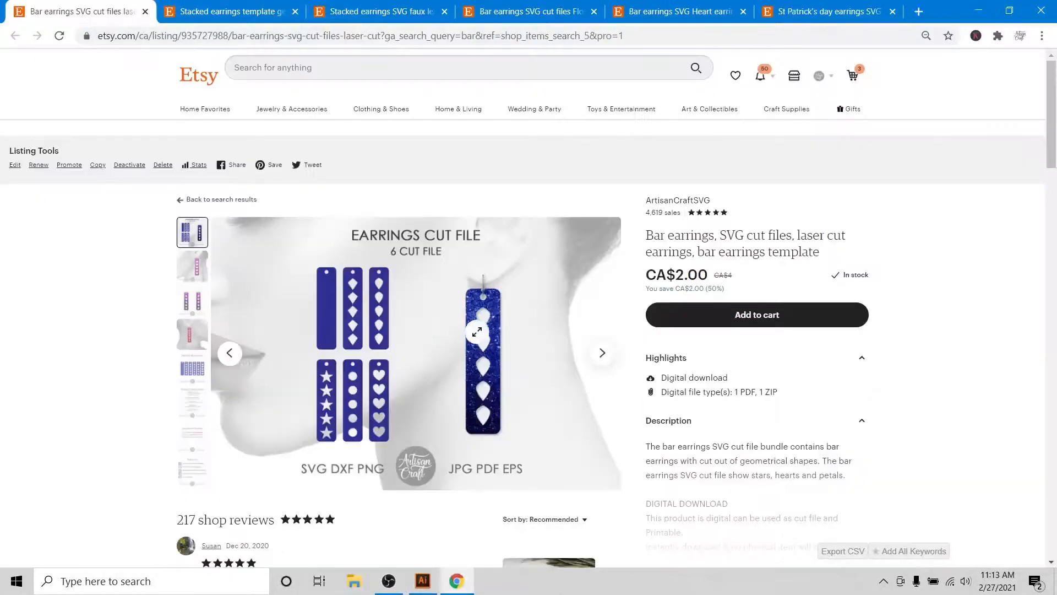
pyautogui.click(165, 10)
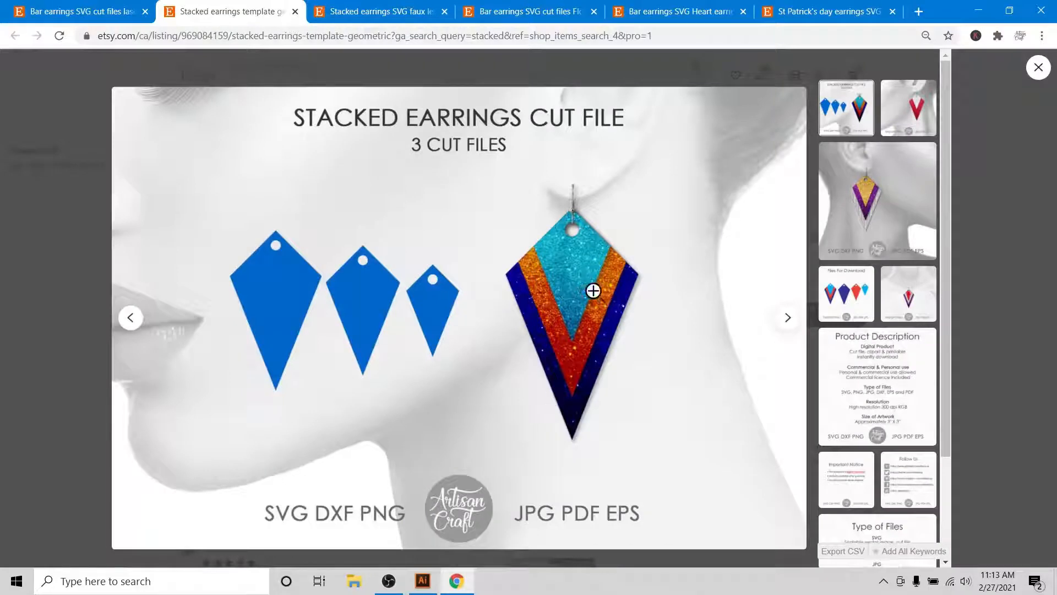
pyautogui.click(422, 581)
pyautogui.click(580, 311)
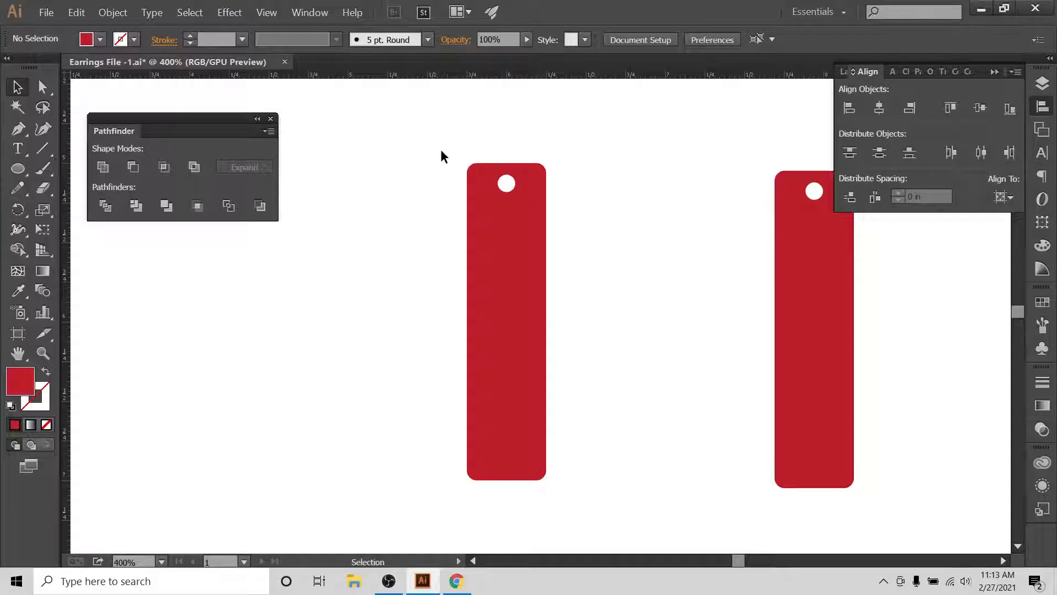
# Step: Move the outer red bar closer to the centred one, and fill the centred bar with magenta
pyautogui.click(495, 280)
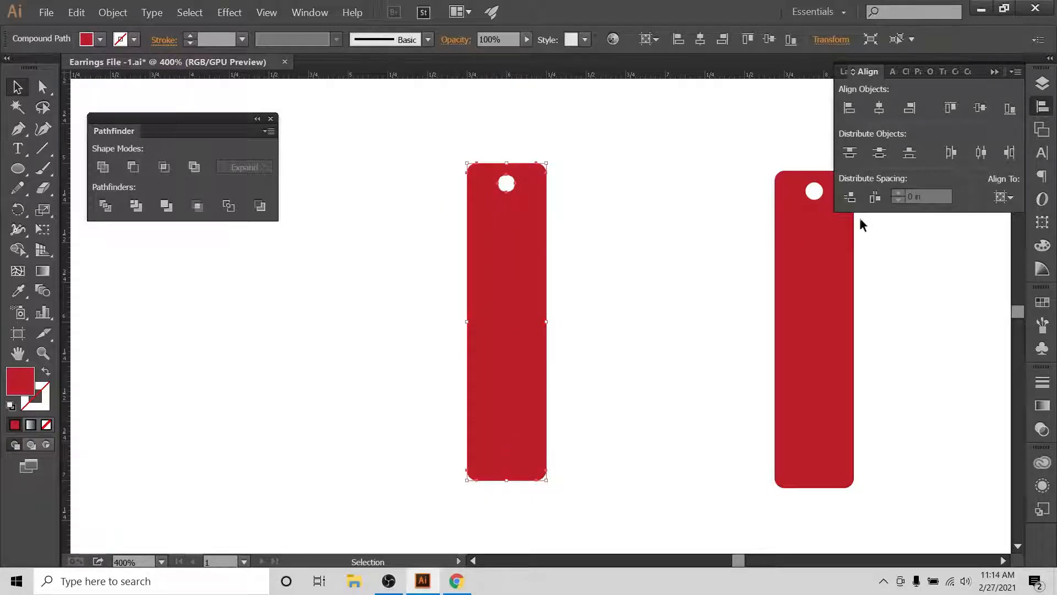
pyautogui.moveTo(805, 245); pyautogui.dragTo(724, 248)
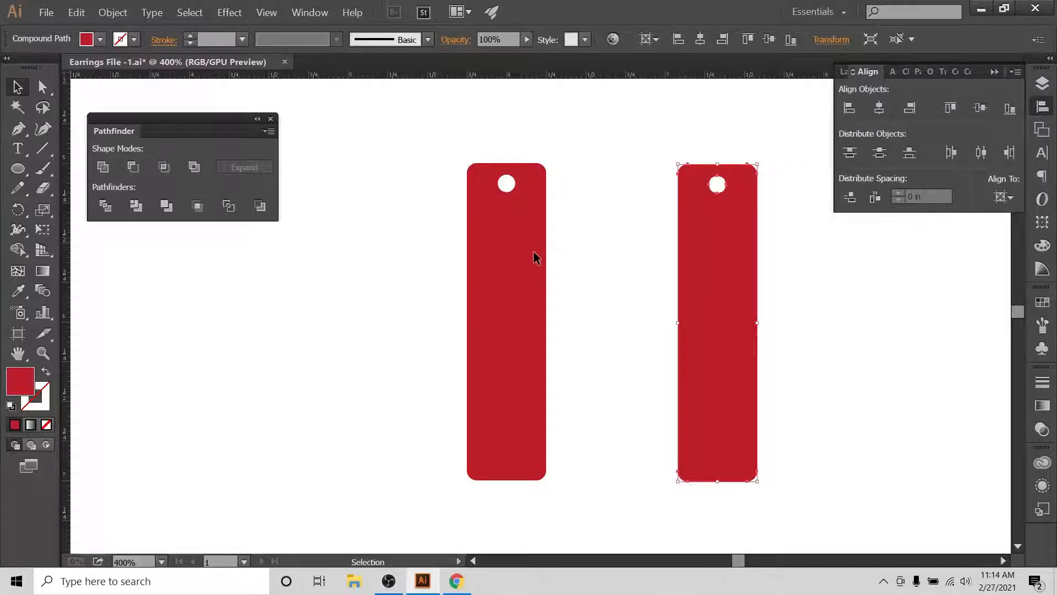
pyautogui.click(512, 212)
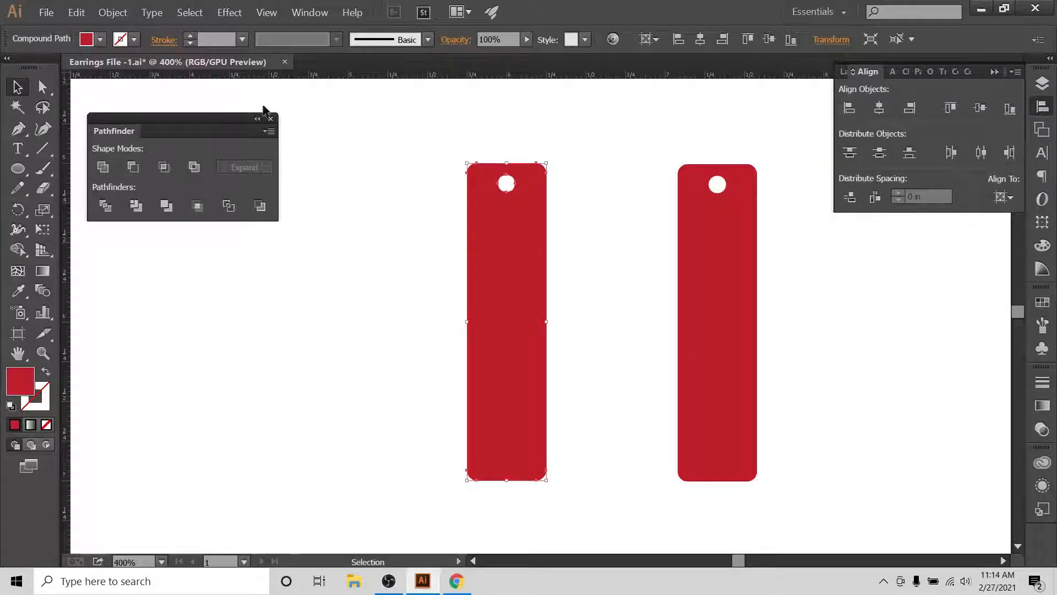
pyautogui.click(100, 39)
pyautogui.click(113, 69)
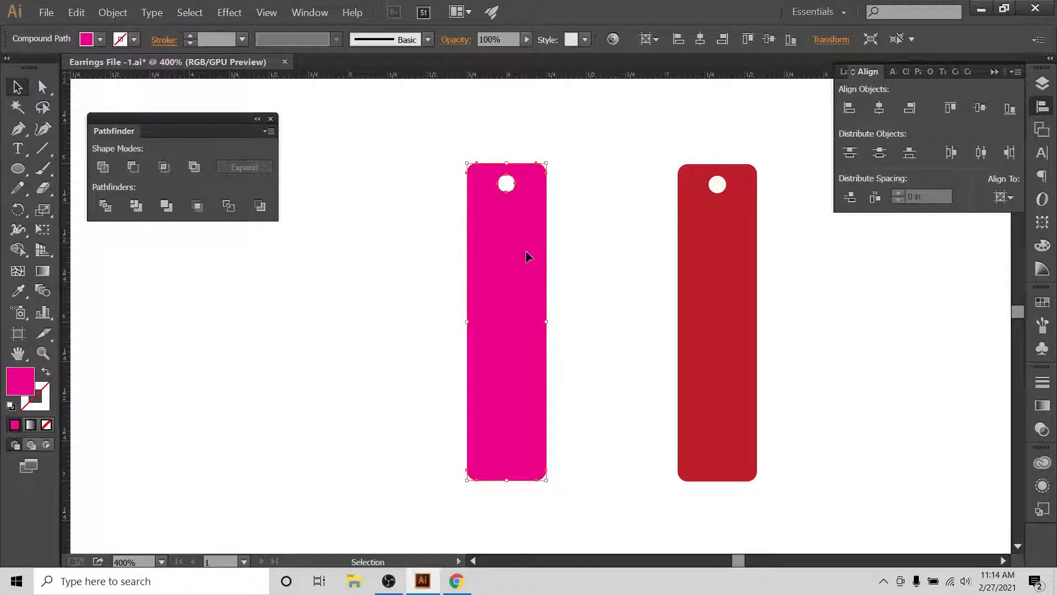
# Step: Place a copy of the magenta bar to the left of the centred one, and fill the centred bar with light blue
pyautogui.moveTo(524, 269); pyautogui.dragTo(360, 272)
pyautogui.click(100, 39)
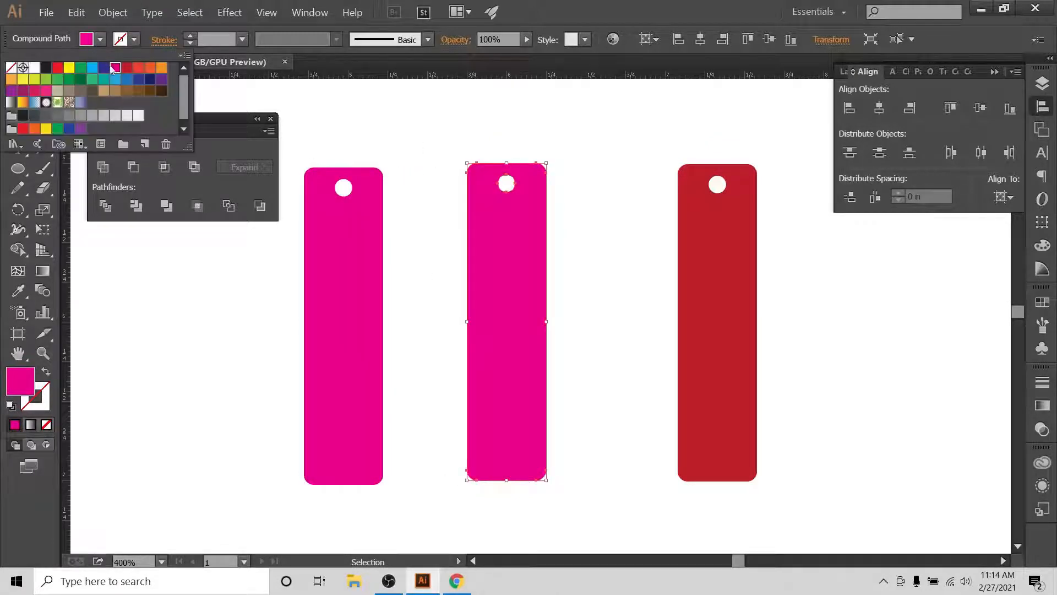
pyautogui.click(93, 69)
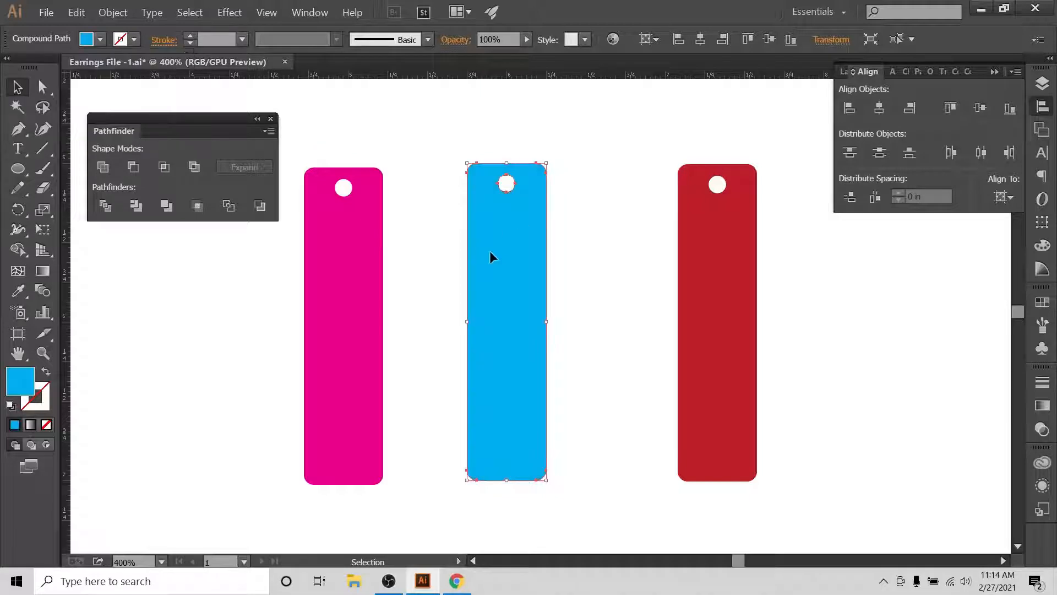
# Step: Place a copy of the light blue bar directly to its right, and move the red bar well away from the group
pyautogui.moveTo(512, 270); pyautogui.dragTo(603, 272)
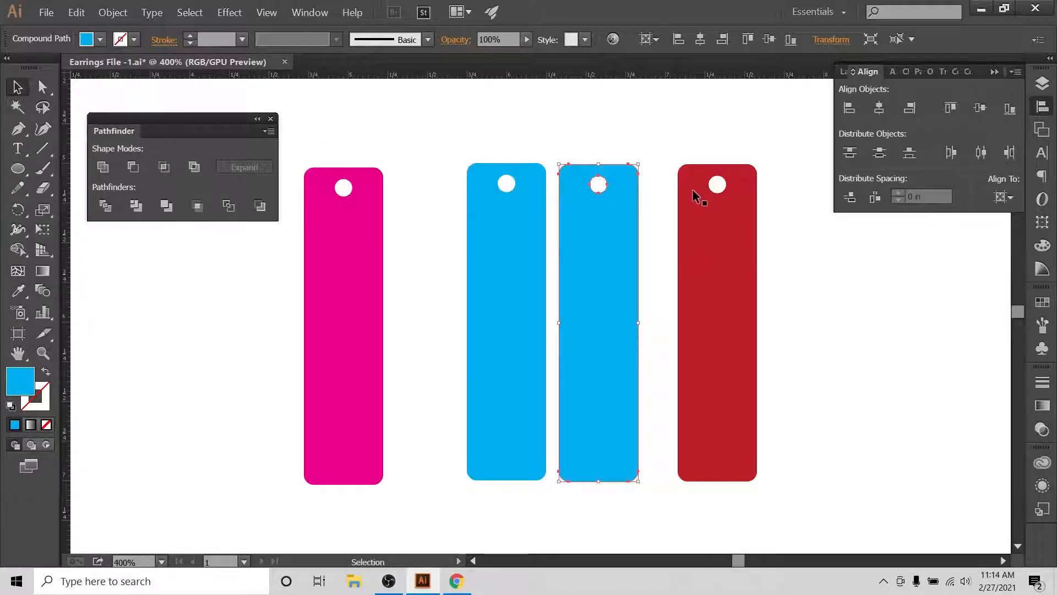
pyautogui.moveTo(694, 191); pyautogui.dragTo(973, 404)
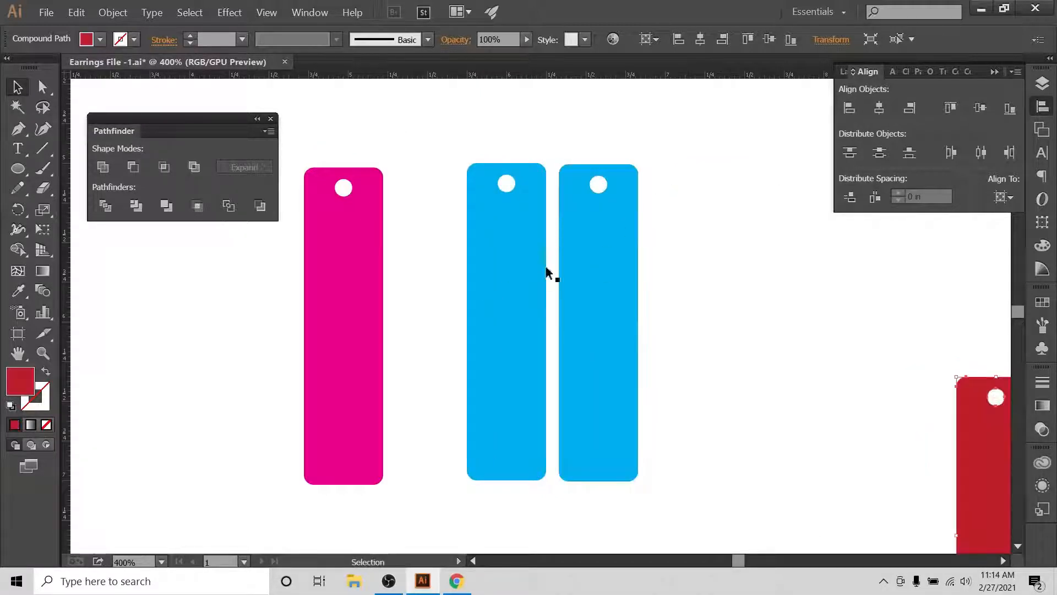
# Step: Fill the right-hand light blue bar with green
pyautogui.click(593, 248)
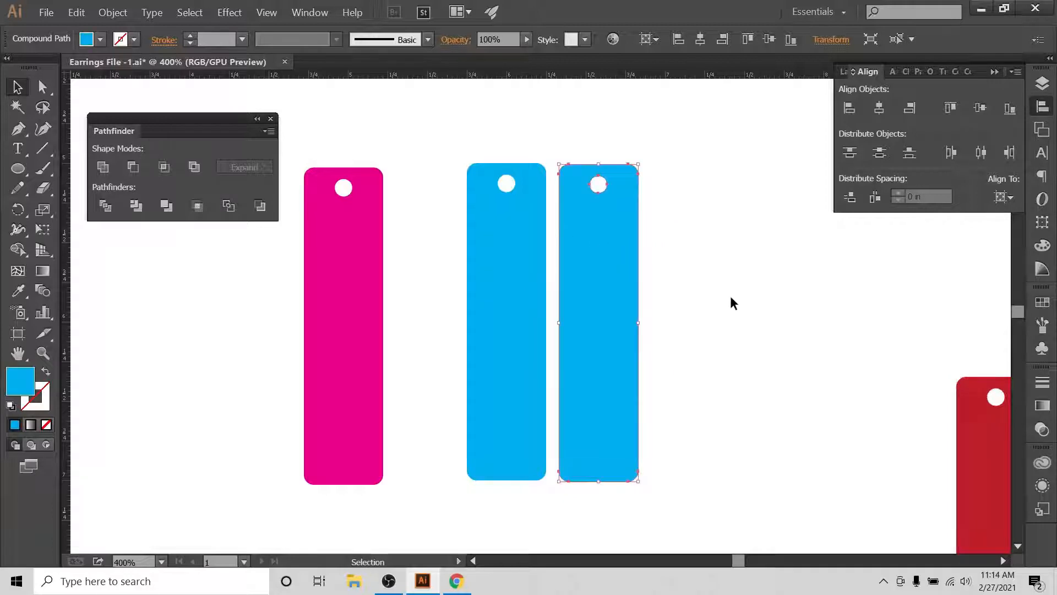
pyautogui.click(101, 40)
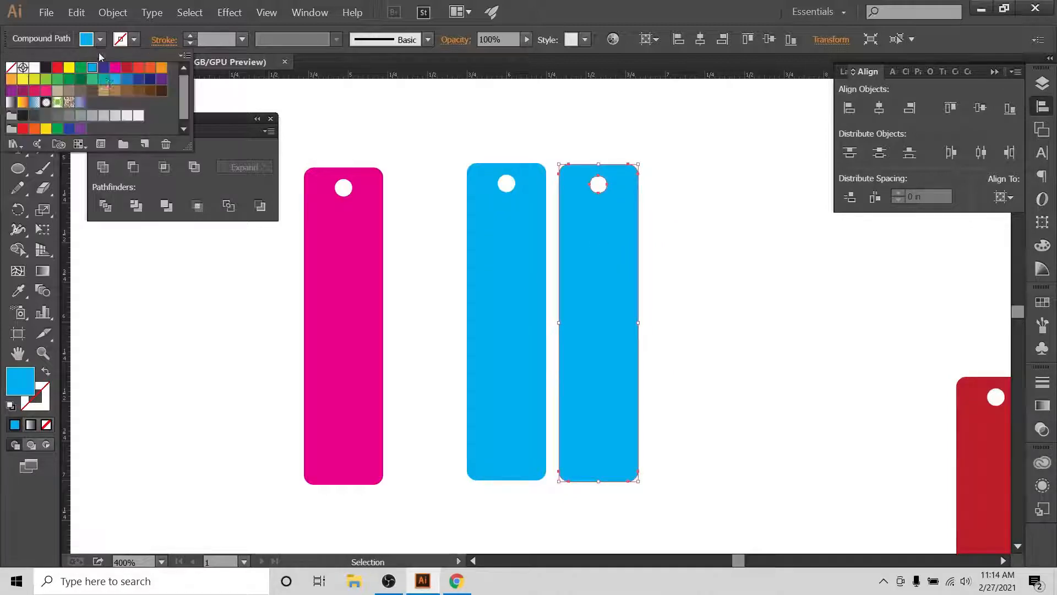
pyautogui.click(70, 81)
pyautogui.click(755, 214)
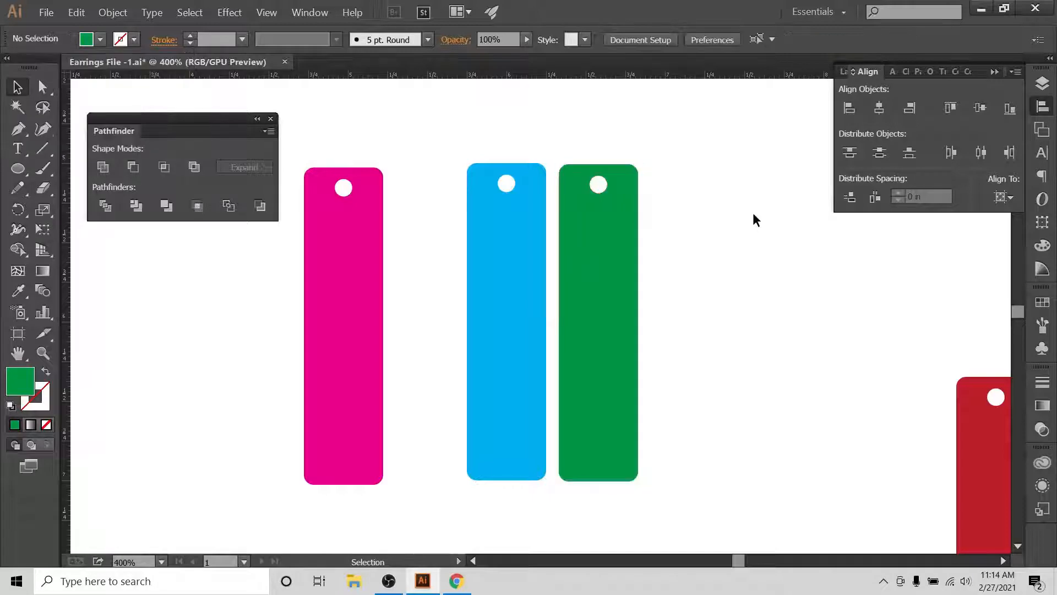
# Step: Align the magenta, light blue and green bars by their vertical centres and distribute them evenly horizontally relative to the selection
pyautogui.moveTo(280, 246); pyautogui.dragTo(694, 308)
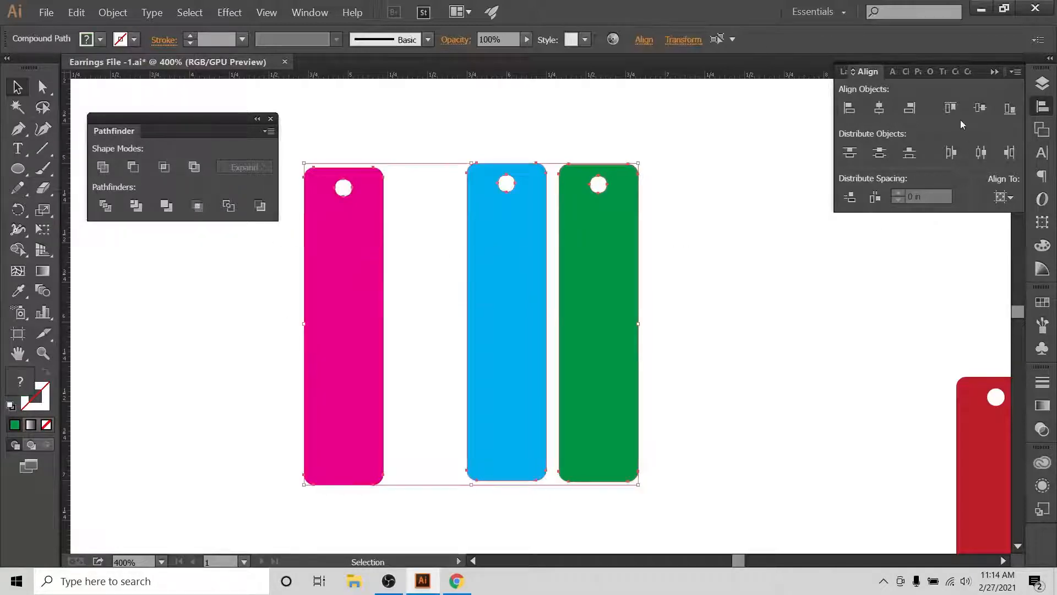
pyautogui.click(1002, 197)
pyautogui.click(991, 218)
pyautogui.click(980, 108)
pyautogui.click(980, 153)
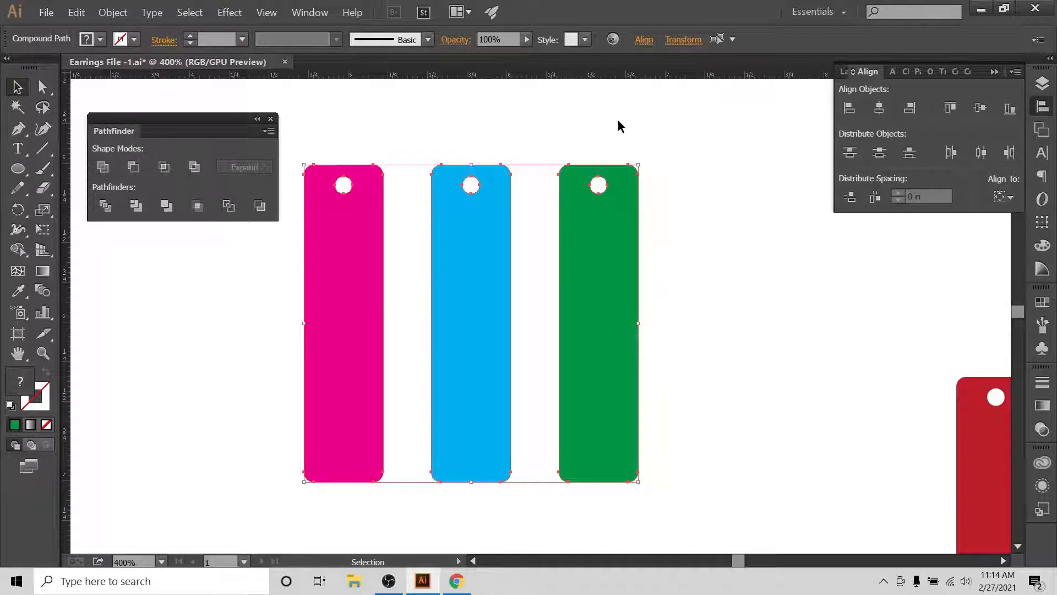
pyautogui.click(407, 197)
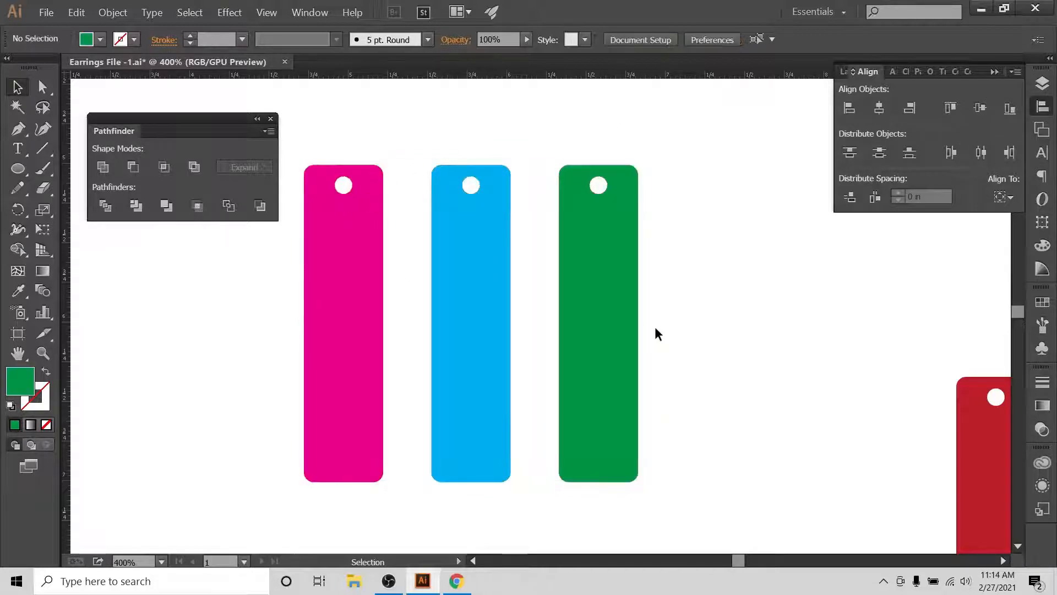
# Step: Switch to Chrome to check the shapes in the stacked earrings design again, and return to Illustrator
pyautogui.click(456, 580)
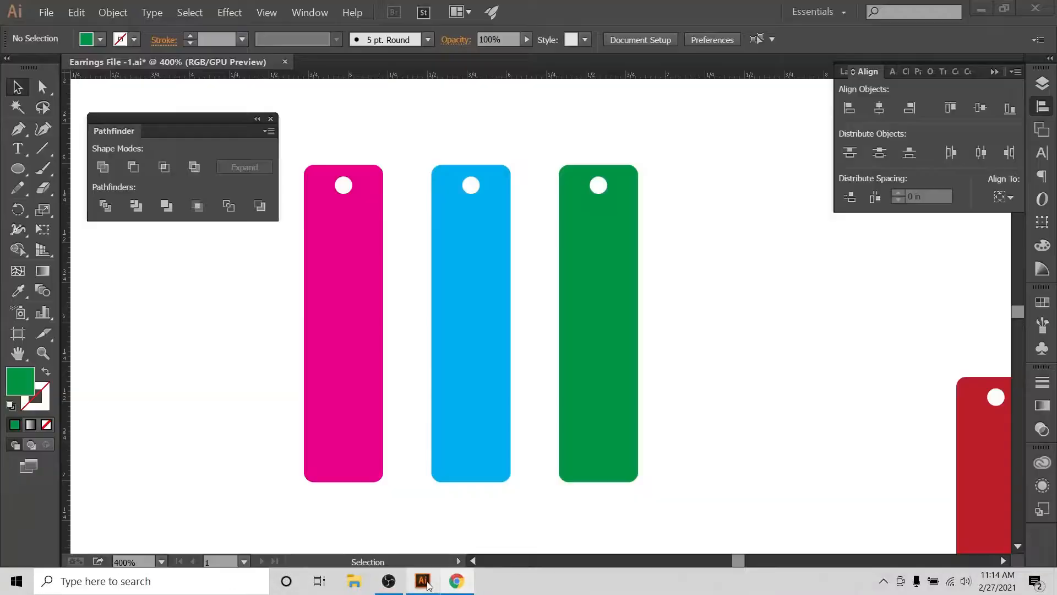
pyautogui.click(422, 581)
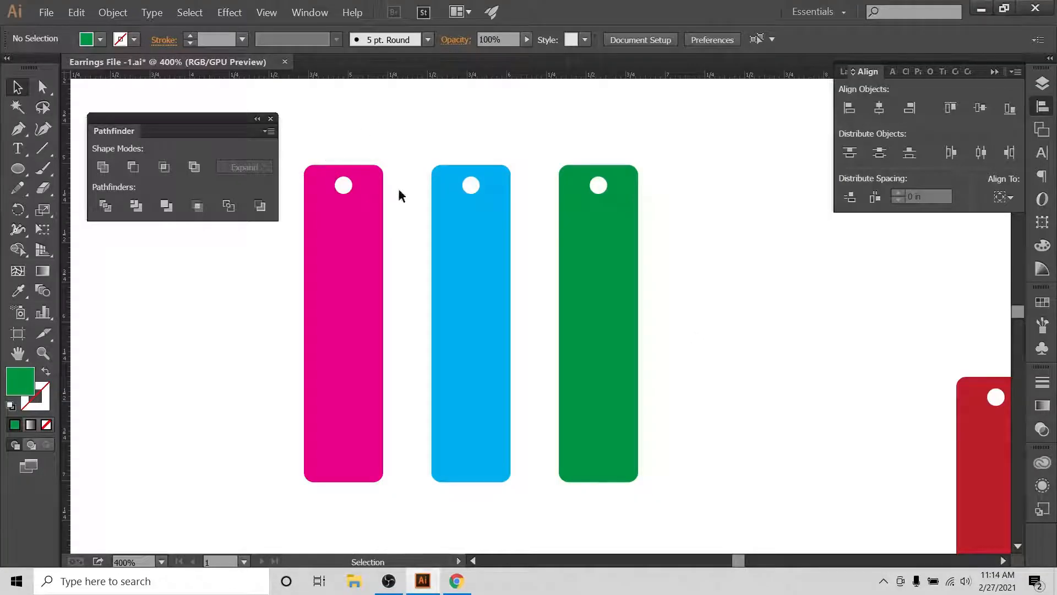
pyautogui.click(463, 590)
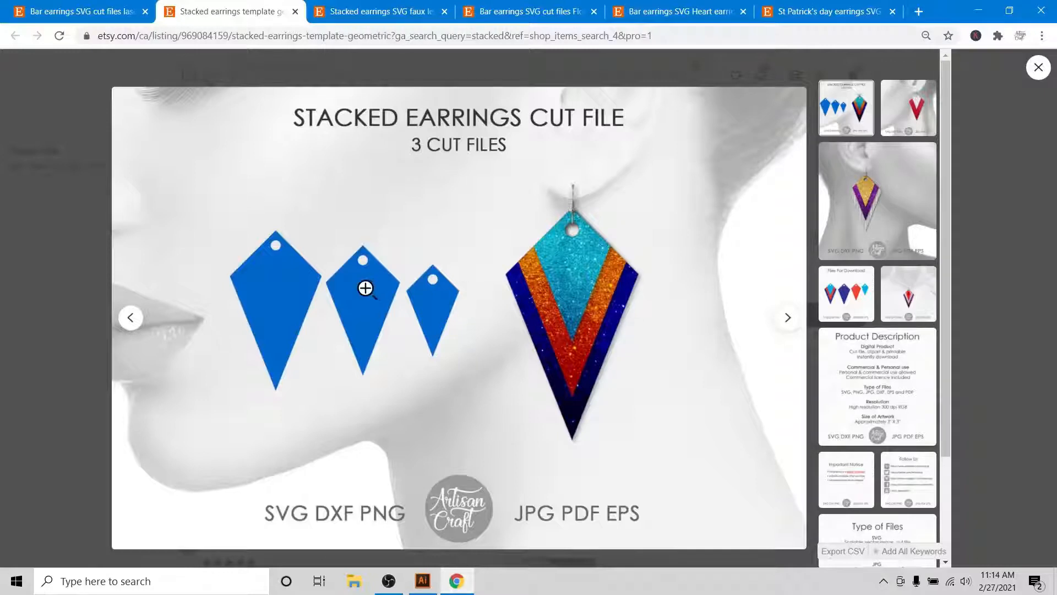
pyautogui.click(422, 580)
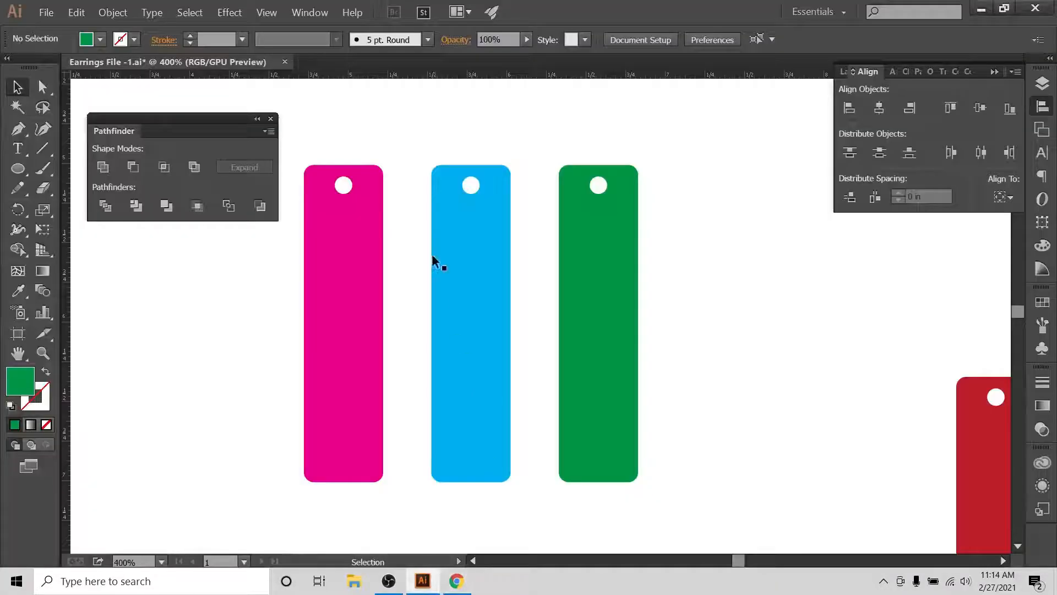
# Step: Try narrowing the light blue bar to about half its width without changing its height, and undo the change
pyautogui.click(455, 236)
pyautogui.click(492, 123)
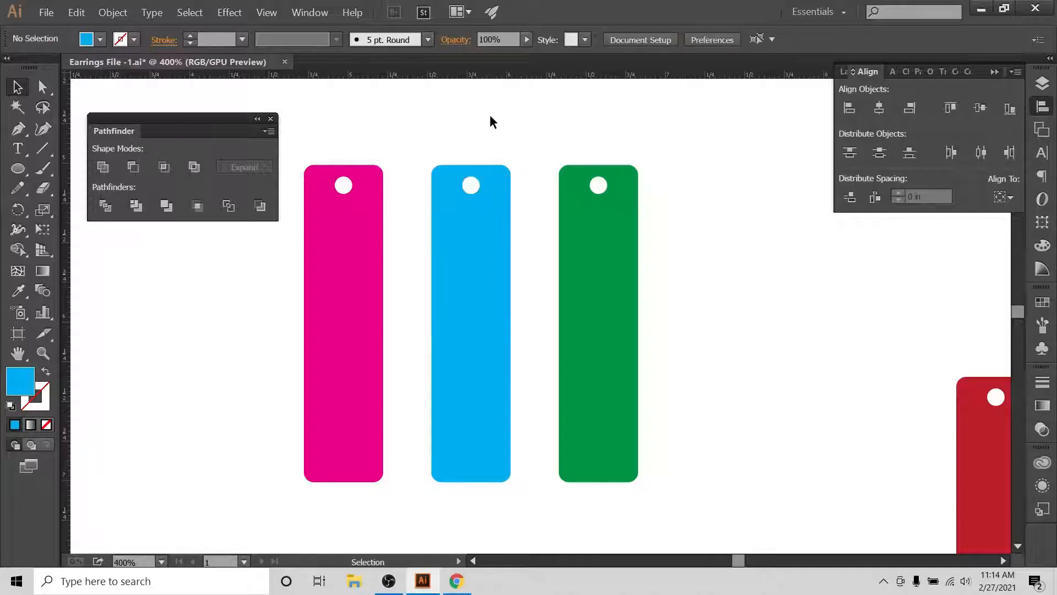
pyautogui.moveTo(499, 125); pyautogui.dragTo(435, 282)
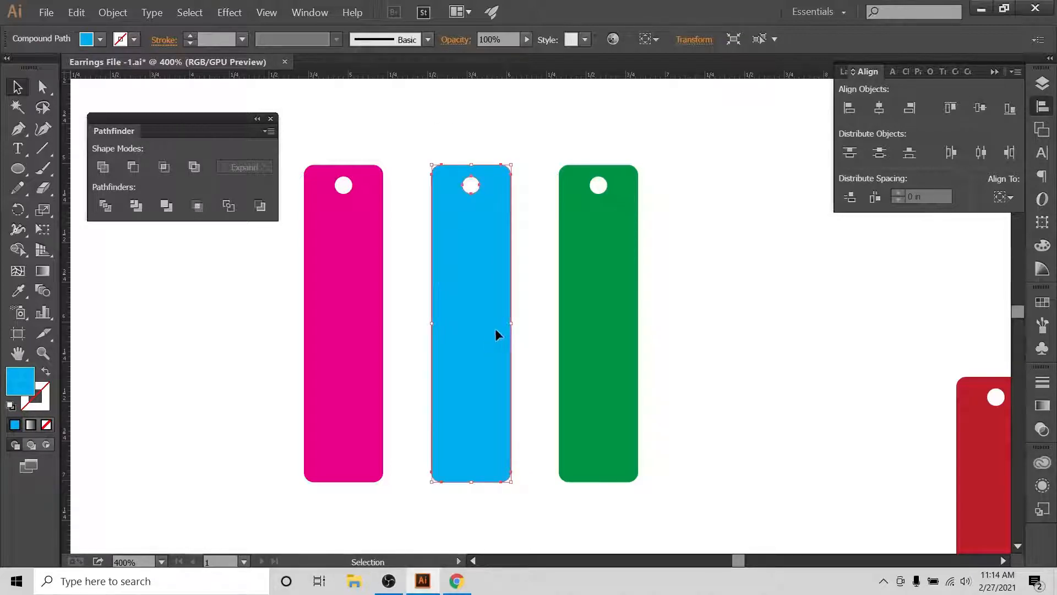
pyautogui.moveTo(511, 323); pyautogui.dragTo(469, 323)
pyautogui.click(481, 199)
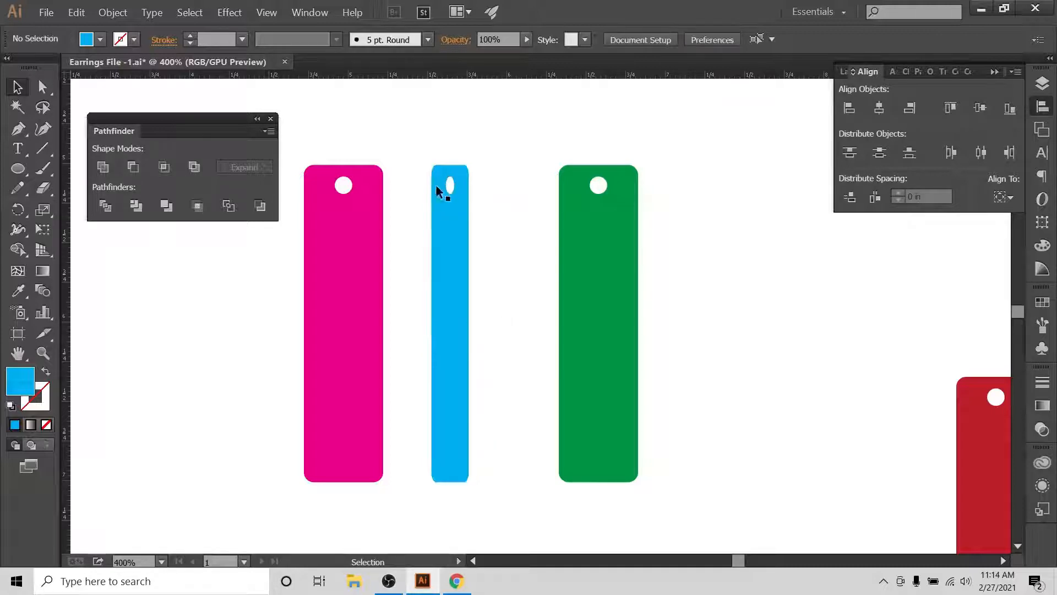
pyautogui.hotkey('ctrl', 'z')
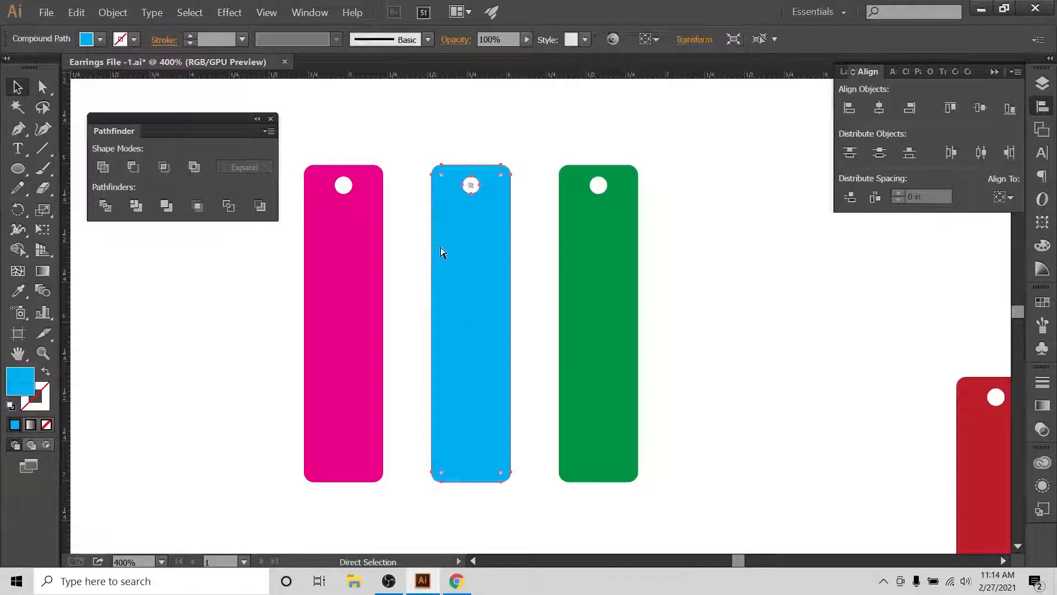
# Step: Scale the light blue bar uniformly to 80%
pyautogui.click(530, 293)
pyautogui.click(462, 293)
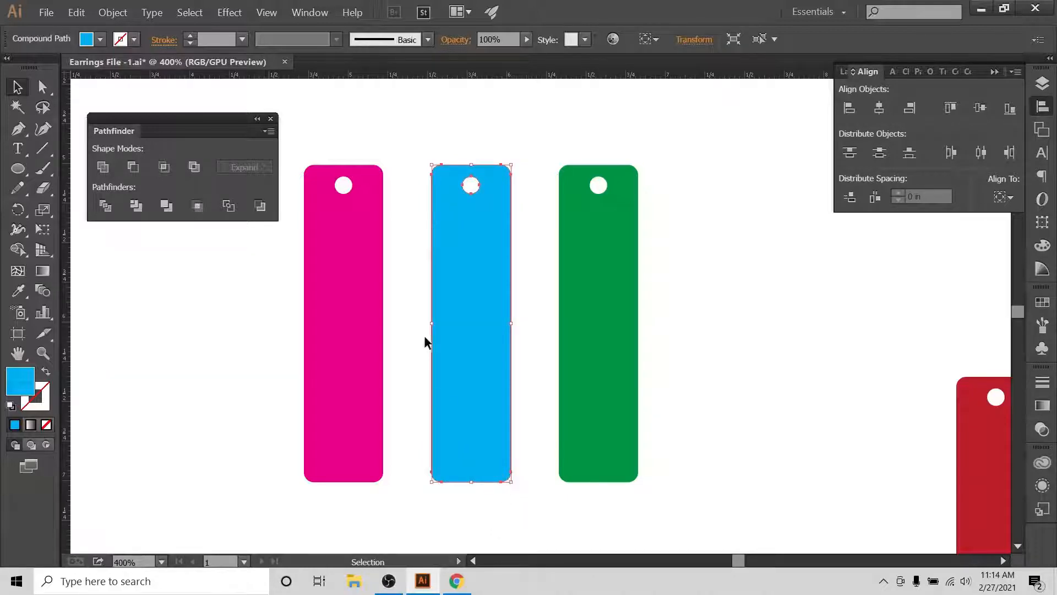
pyautogui.click(114, 14)
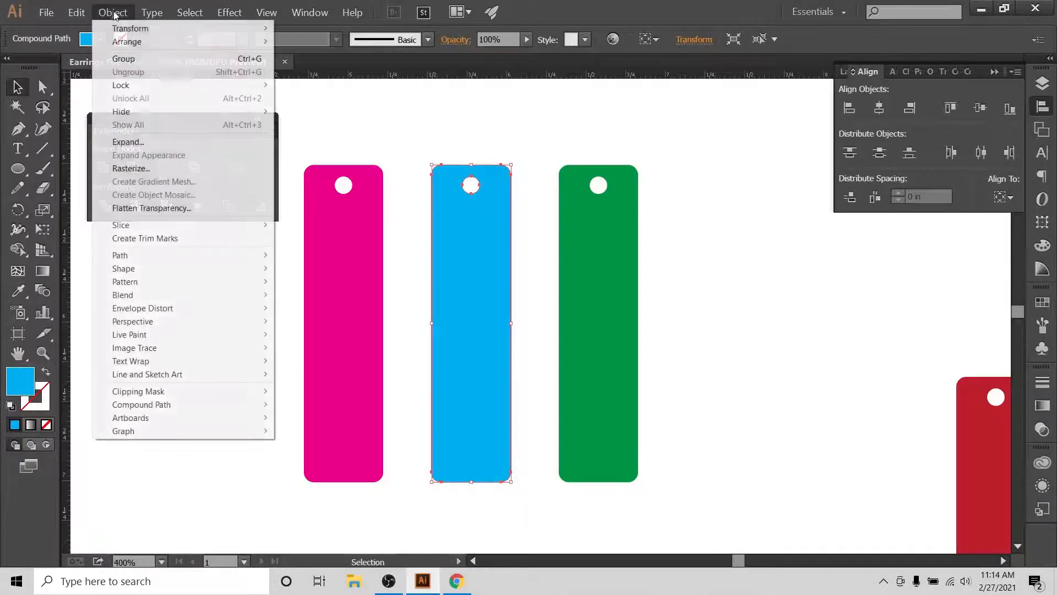
pyautogui.moveTo(117, 29)
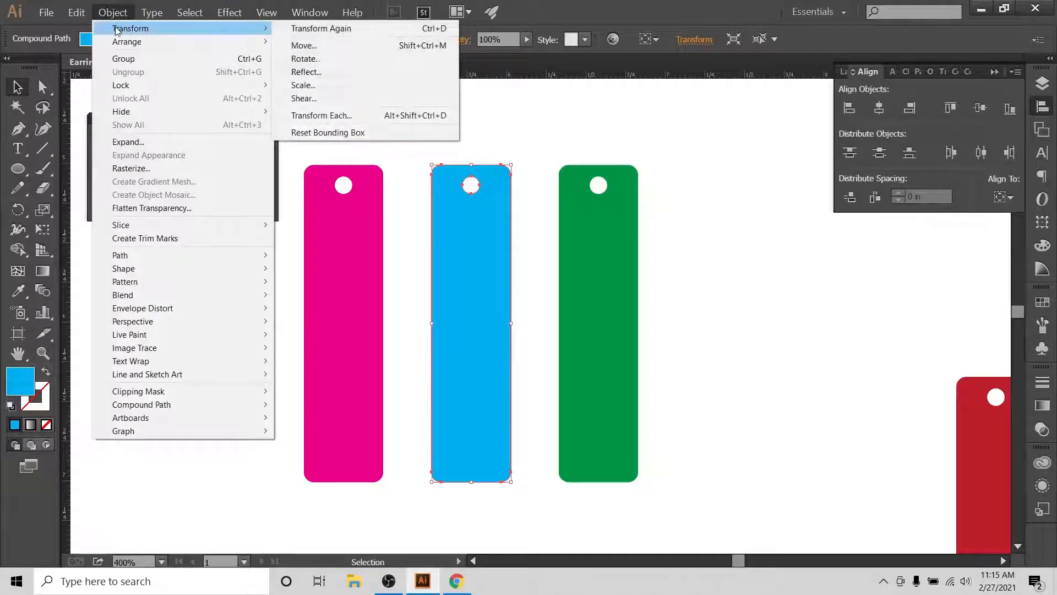
pyautogui.click(341, 86)
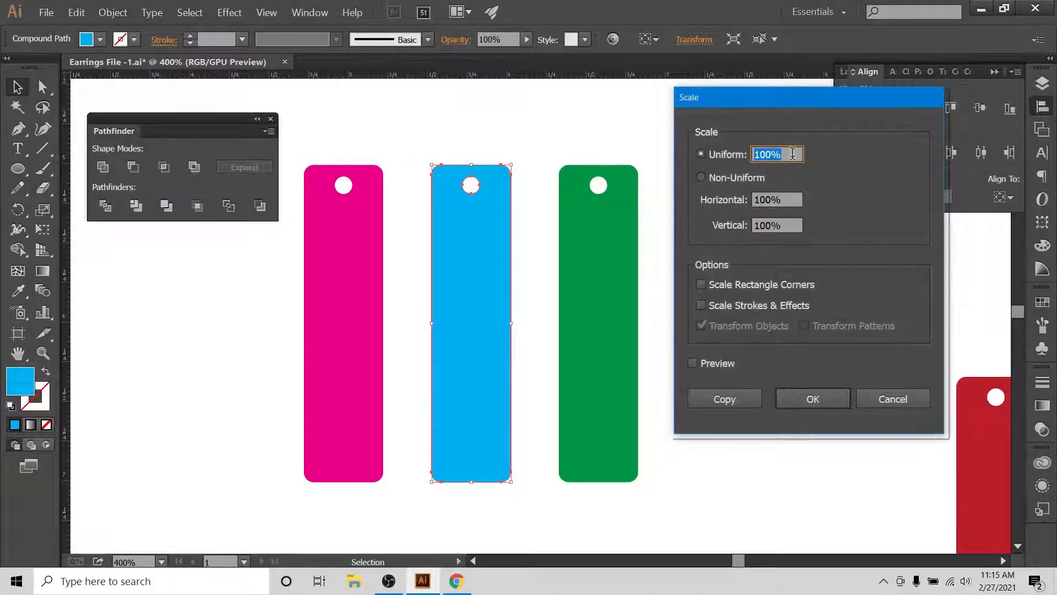
pyautogui.write('80')
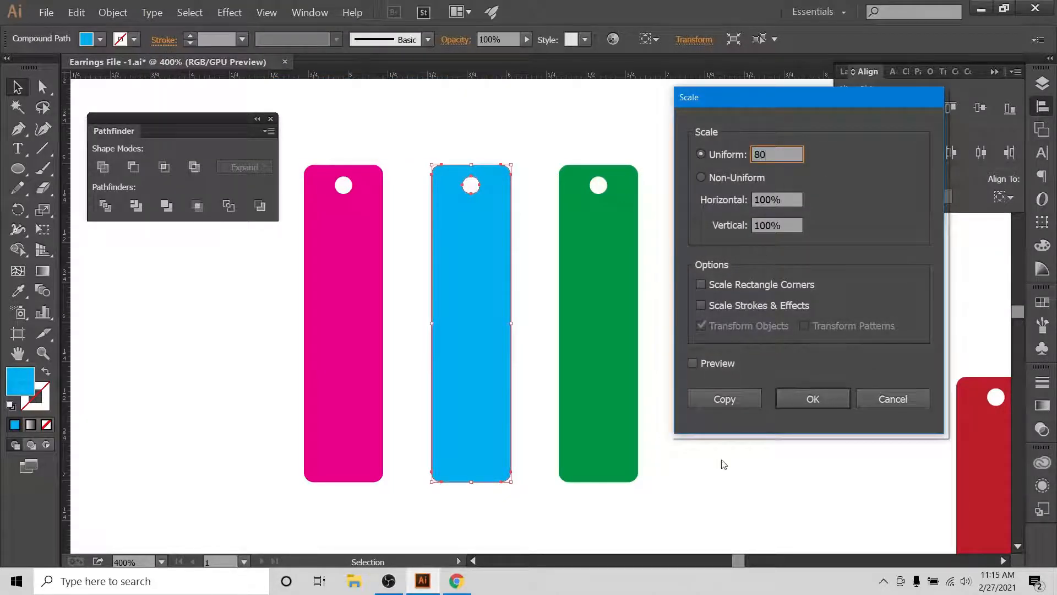
pyautogui.click(801, 399)
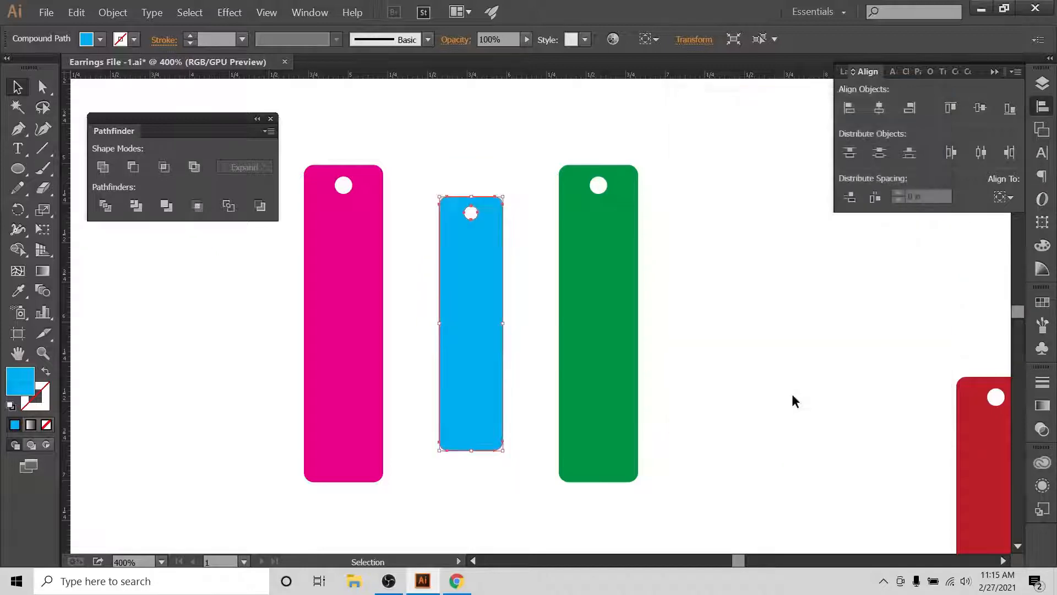
# Step: Place the scaled light blue bar over the magenta bar with their holes lined up, and send the magenta bar to the back
pyautogui.click(499, 128)
pyautogui.moveTo(467, 291); pyautogui.dragTo(338, 266)
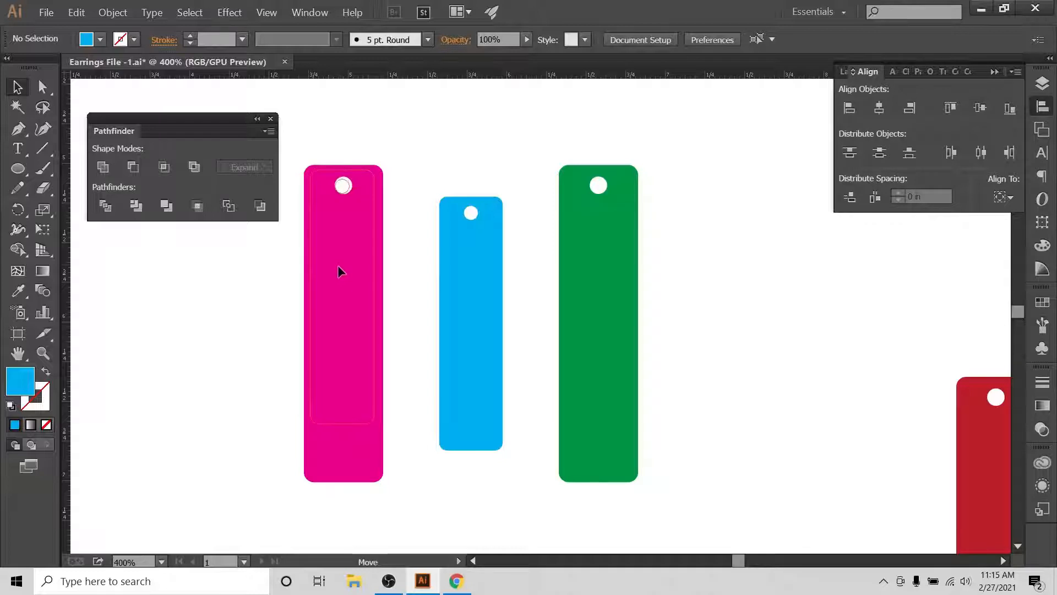
pyautogui.click(357, 248)
pyautogui.rightClick(357, 248)
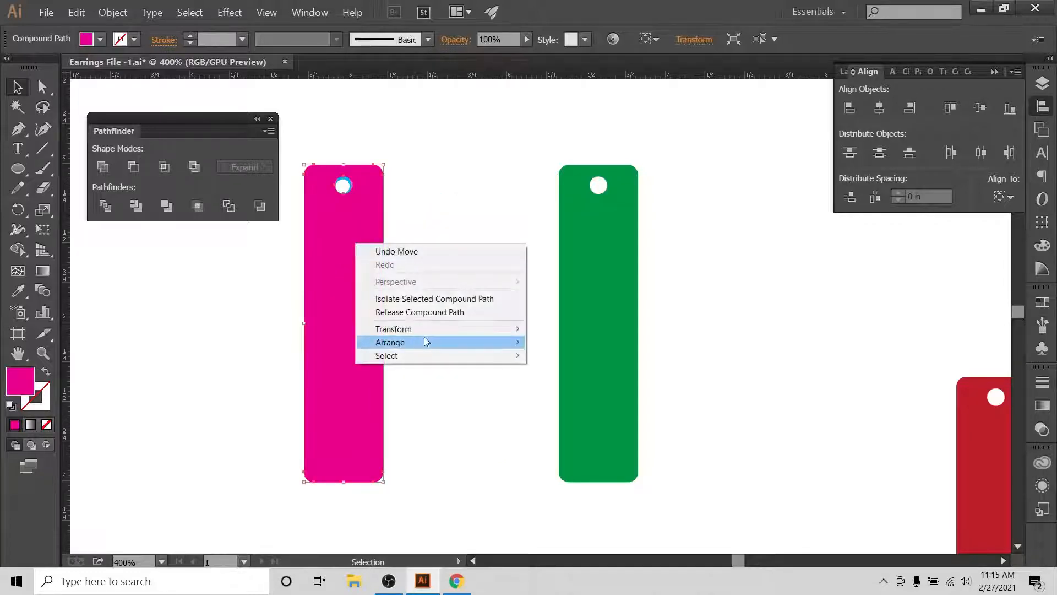
pyautogui.moveTo(424, 340)
pyautogui.click(606, 381)
pyautogui.click(188, 275)
pyautogui.moveTo(228, 301); pyautogui.dragTo(402, 353)
pyautogui.click(160, 297)
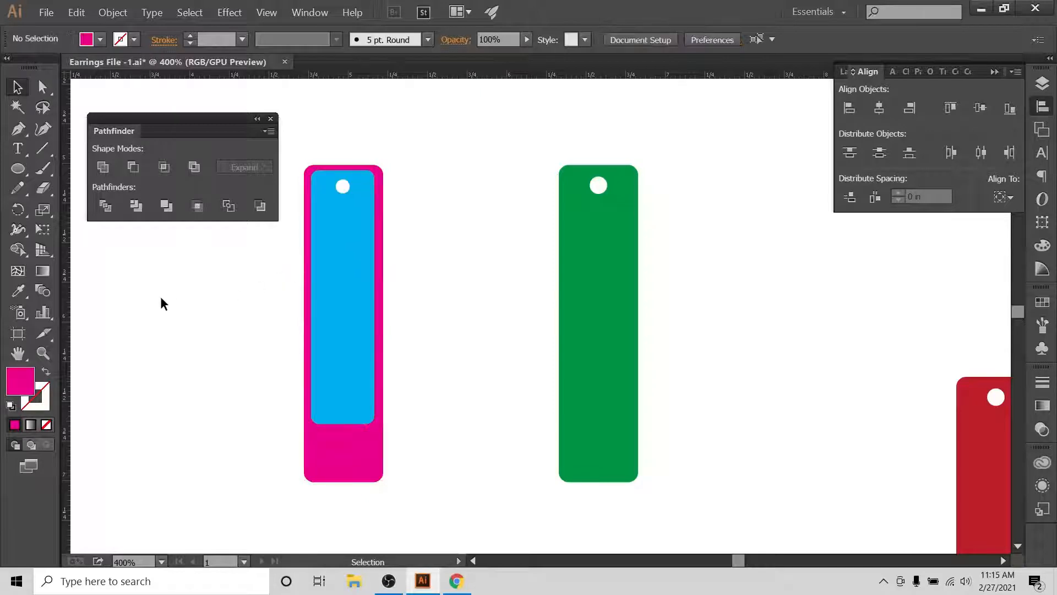
# Step: Move the stacked pair closer to the green bar and lower the light blue bar's opacity to 57%
pyautogui.moveTo(160, 298); pyautogui.dragTo(354, 308)
pyautogui.moveTo(344, 267); pyautogui.dragTo(448, 262)
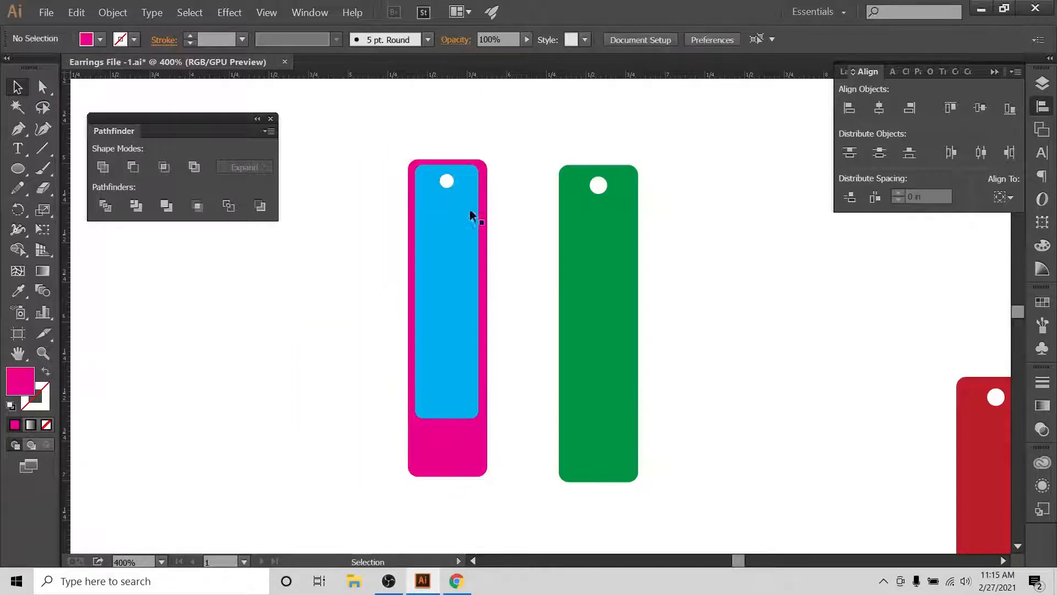
pyautogui.click(530, 44)
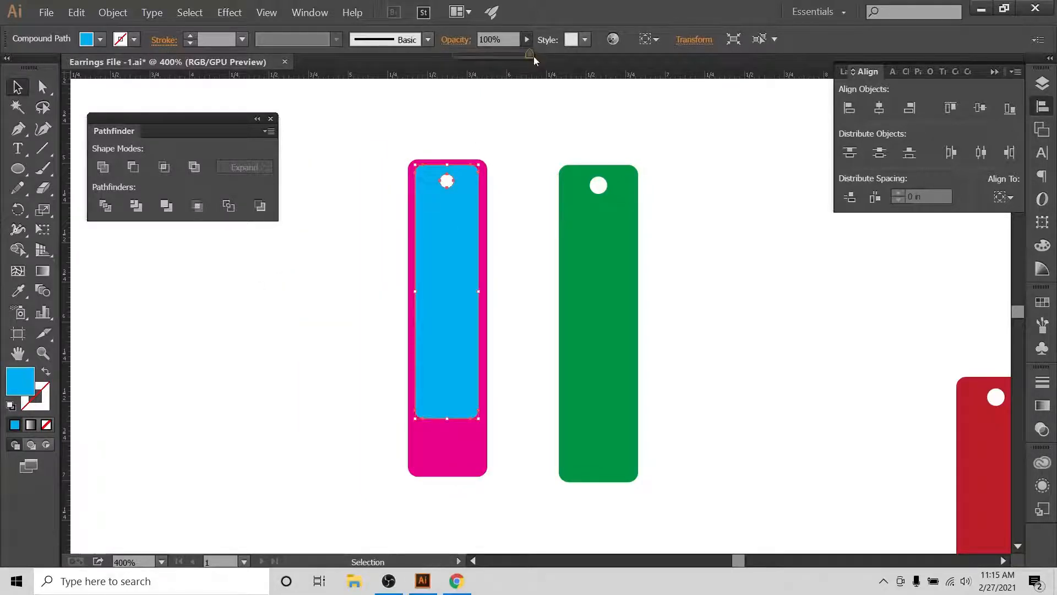
pyautogui.moveTo(532, 56); pyautogui.dragTo(498, 58)
pyautogui.click(500, 107)
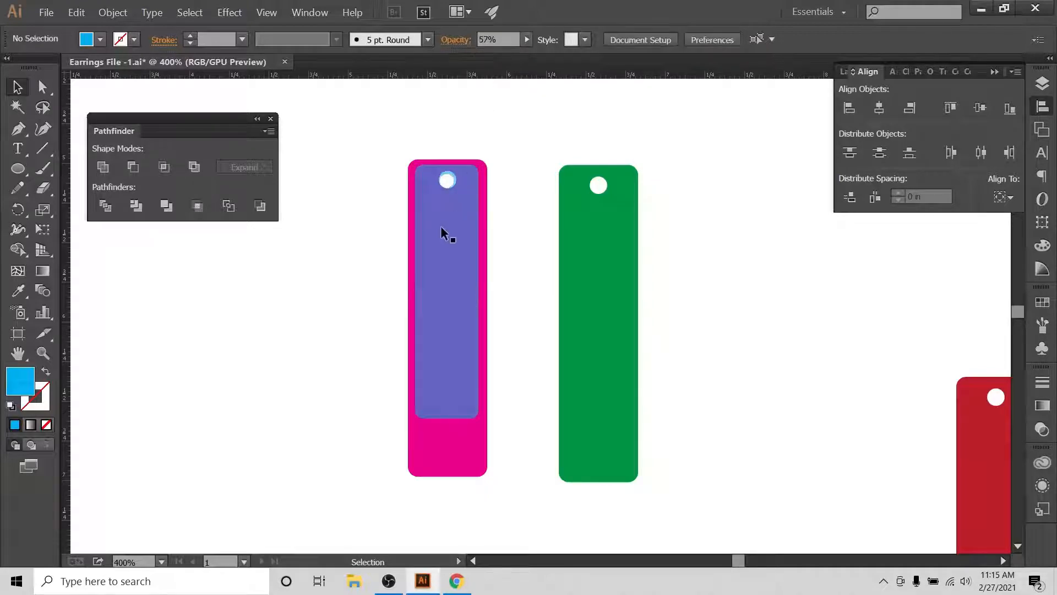
# Step: Align the light blue and magenta bars by their horizontal centres
pyautogui.click(441, 232)
pyautogui.keyDown('shift'); pyautogui.click(409, 255); pyautogui.keyUp('shift')
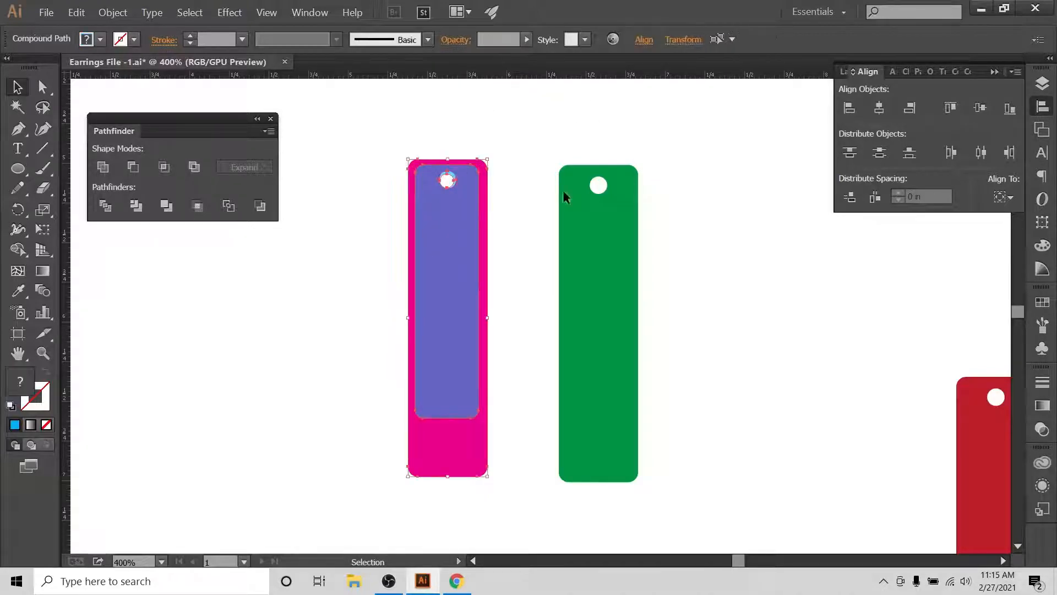
pyautogui.click(879, 107)
pyautogui.click(694, 137)
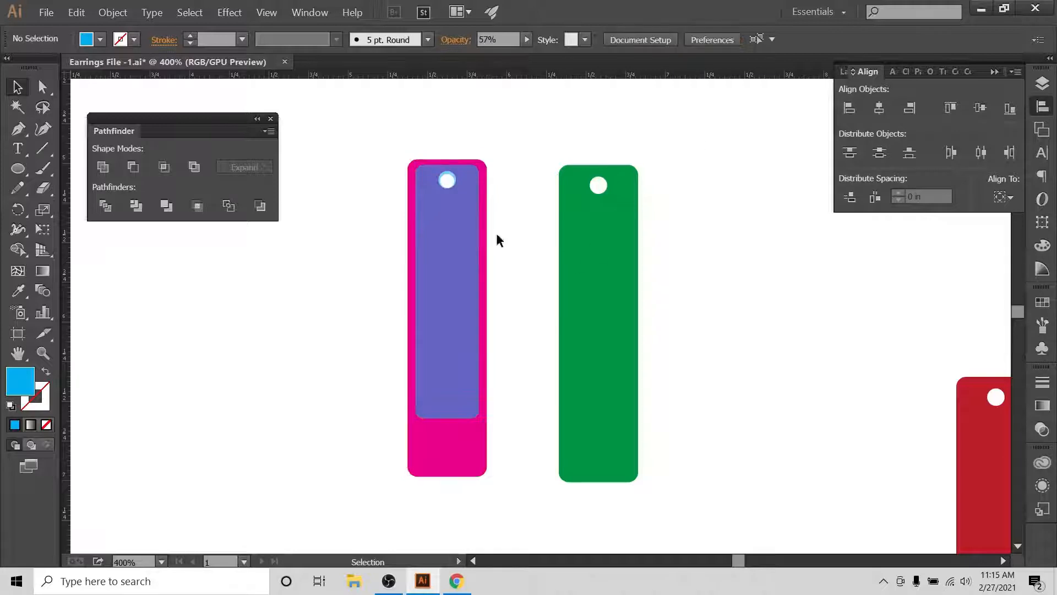
# Step: Nudge the light blue bar slightly upward so its hole sits within the magenta bar's hole
pyautogui.click(431, 235)
pyautogui.press('Down')
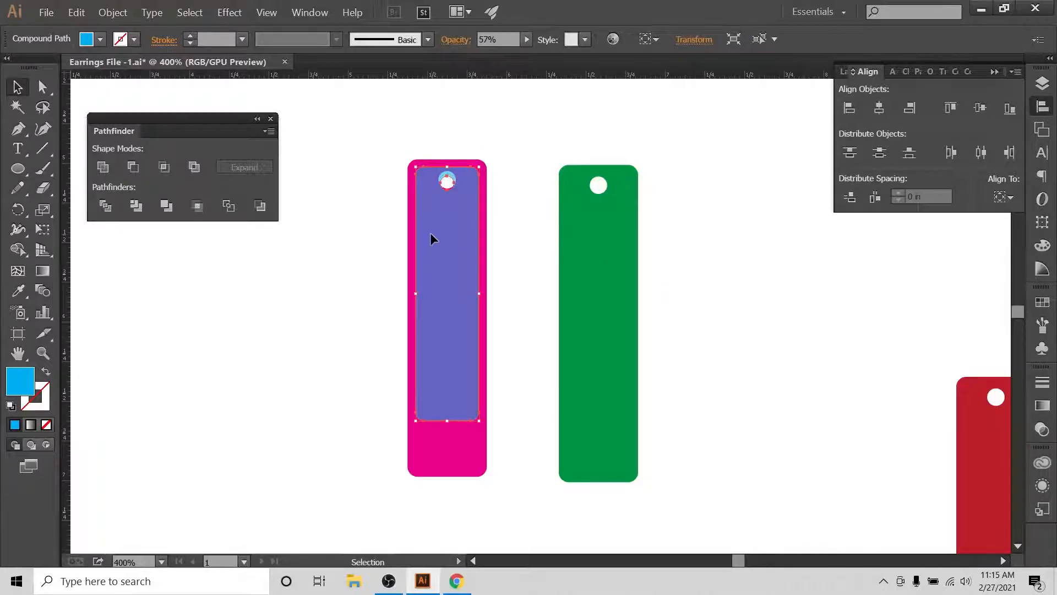
pyautogui.press('Up')
pyautogui.press('Up')
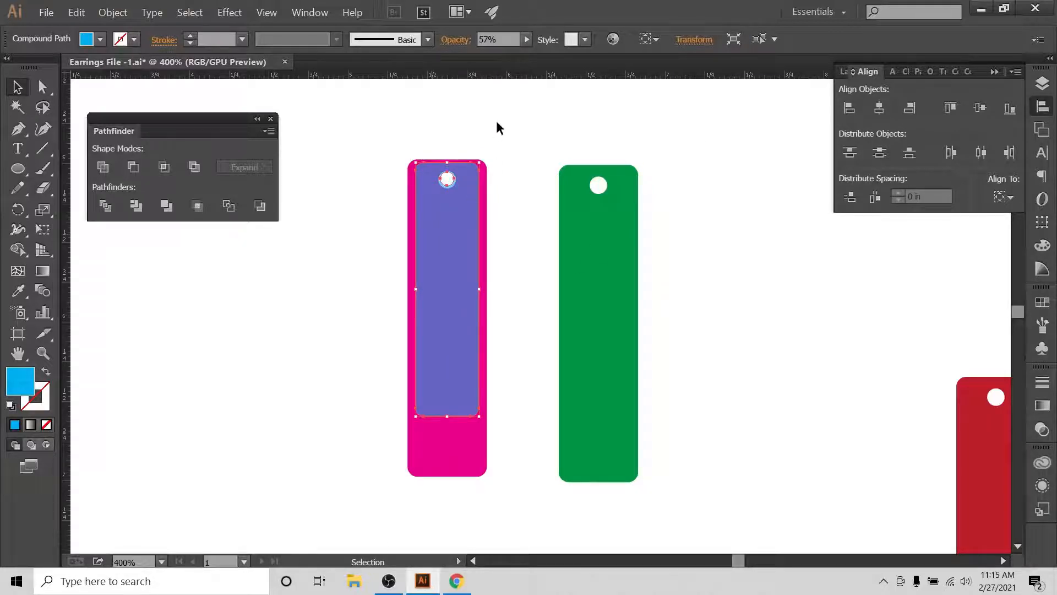
pyautogui.click(505, 141)
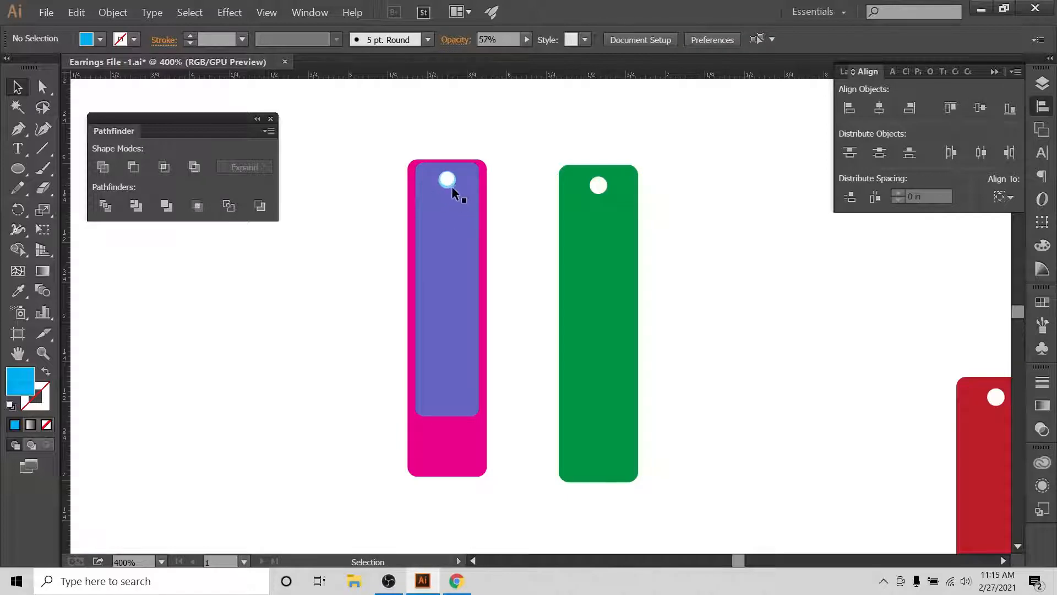
pyautogui.click(454, 216)
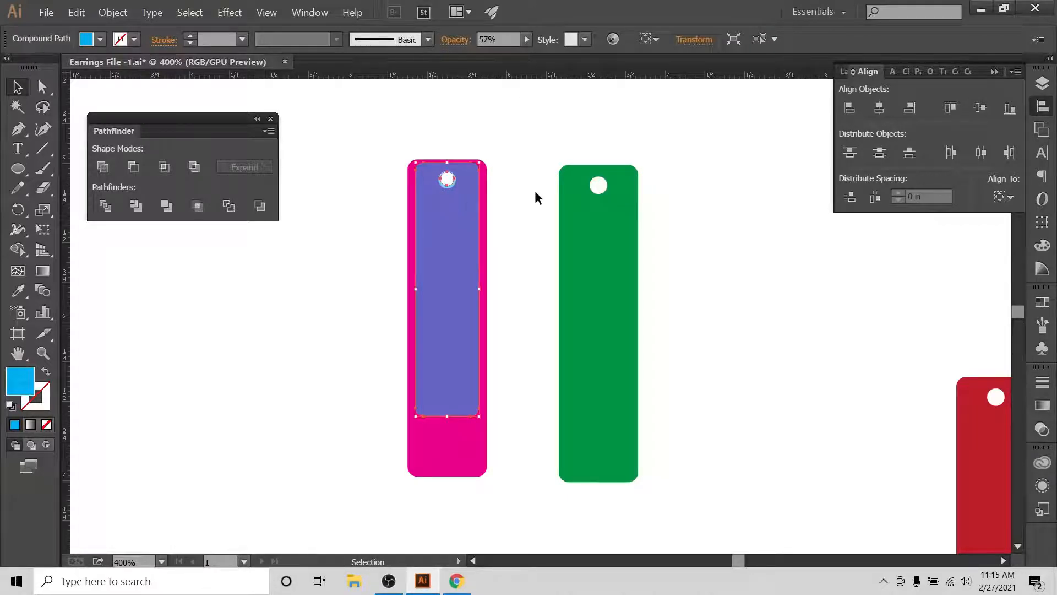
# Step: Scale the green bar proportionally down to about half its size and stack it on the light blue bar with the holes lined up
pyautogui.click(606, 219)
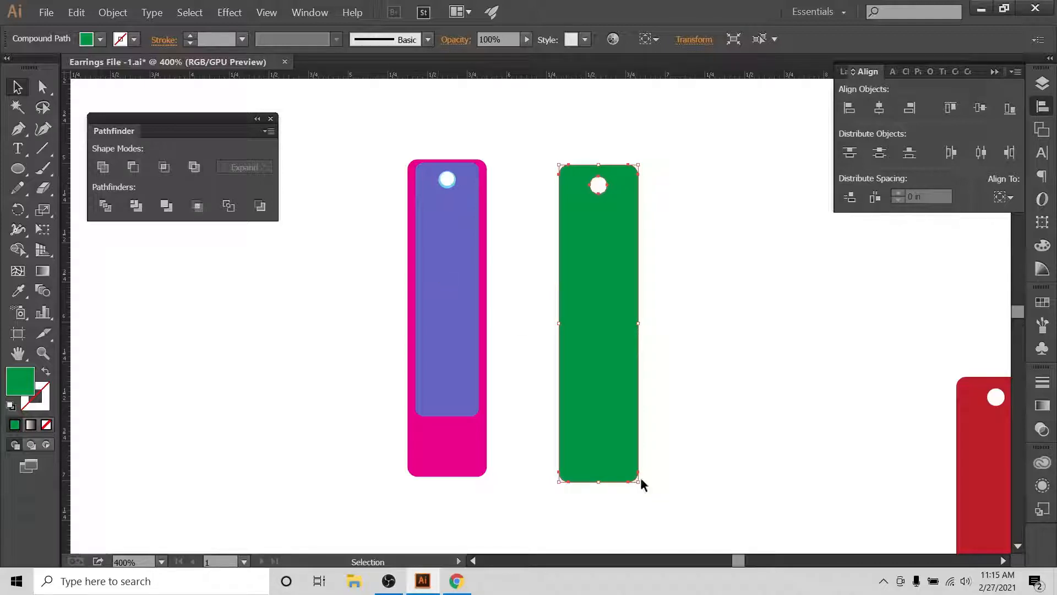
pyautogui.moveTo(639, 483); pyautogui.dragTo(620, 452)
pyautogui.moveTo(614, 373); pyautogui.dragTo(461, 292)
pyautogui.click(521, 262)
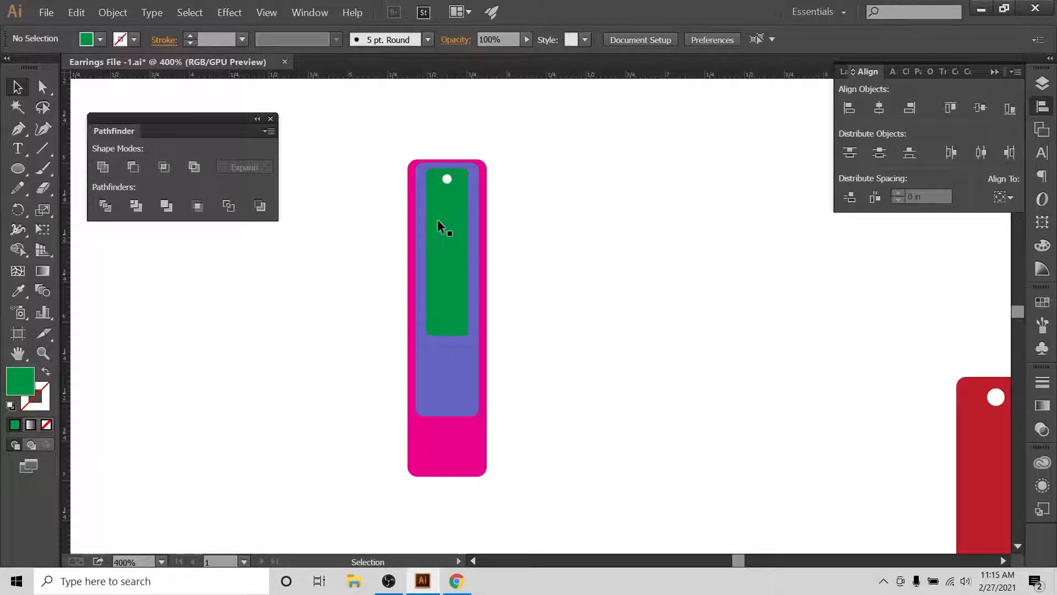
# Step: Separate the stack by moving the green bar to the right of the magenta bar and the light blue bar to its left
pyautogui.moveTo(437, 219); pyautogui.dragTo(532, 232)
pyautogui.moveTo(461, 233); pyautogui.dragTo(377, 230)
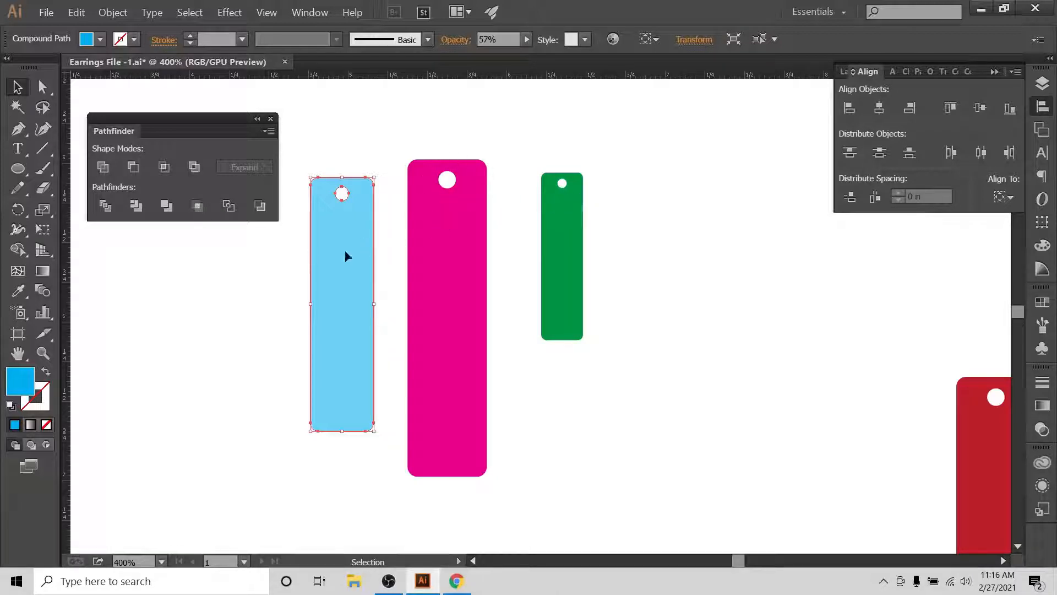
pyautogui.click(569, 241)
pyautogui.click(719, 242)
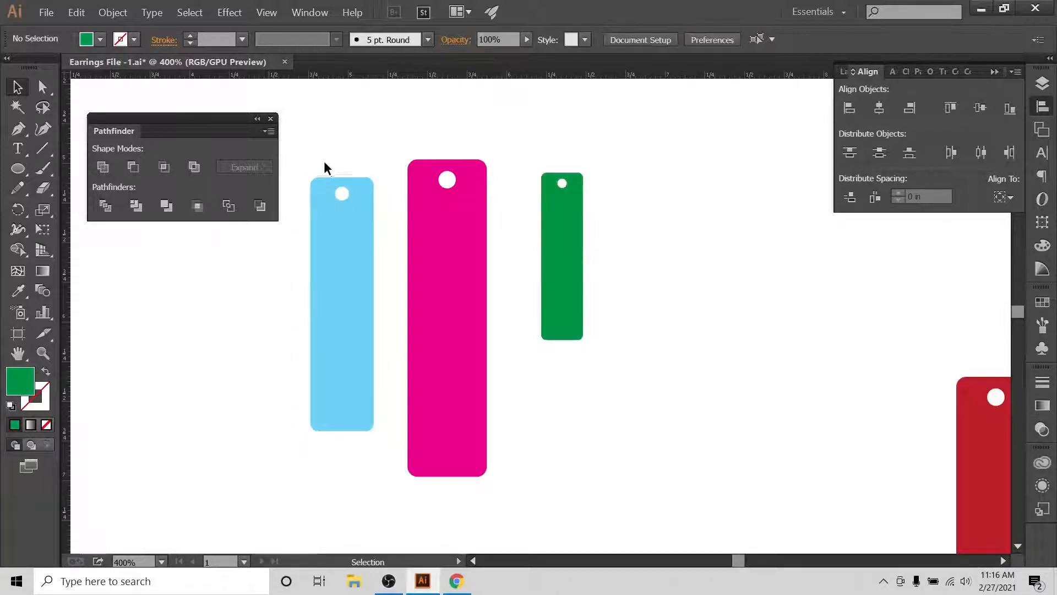
# Step: Delete the green and light blue bars
pyautogui.moveTo(324, 162); pyautogui.dragTo(374, 392)
pyautogui.moveTo(536, 129); pyautogui.dragTo(649, 371)
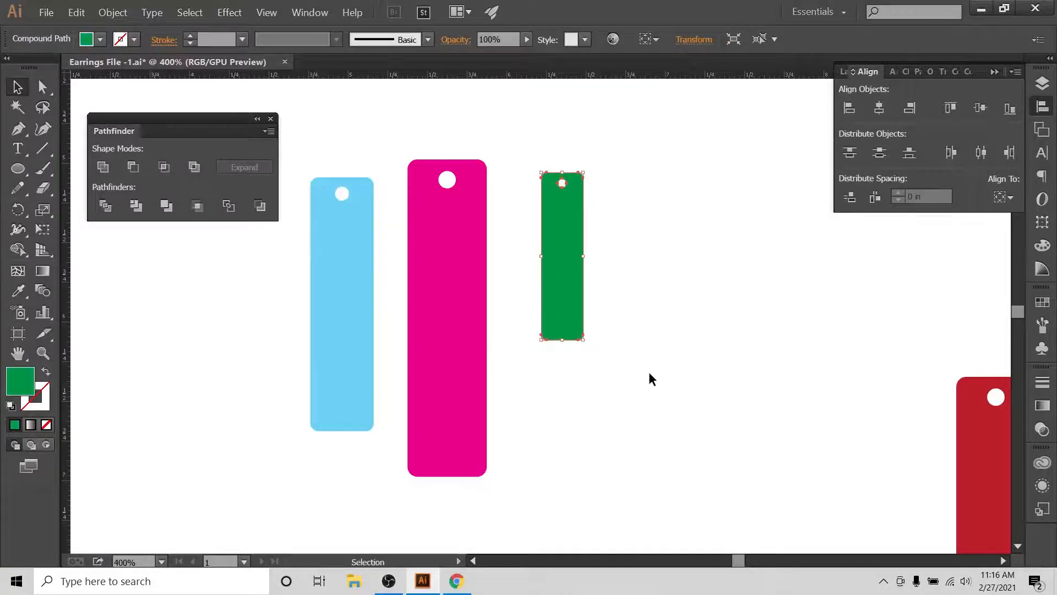
pyautogui.press('Delete')
pyautogui.click(372, 332)
pyautogui.press('Delete')
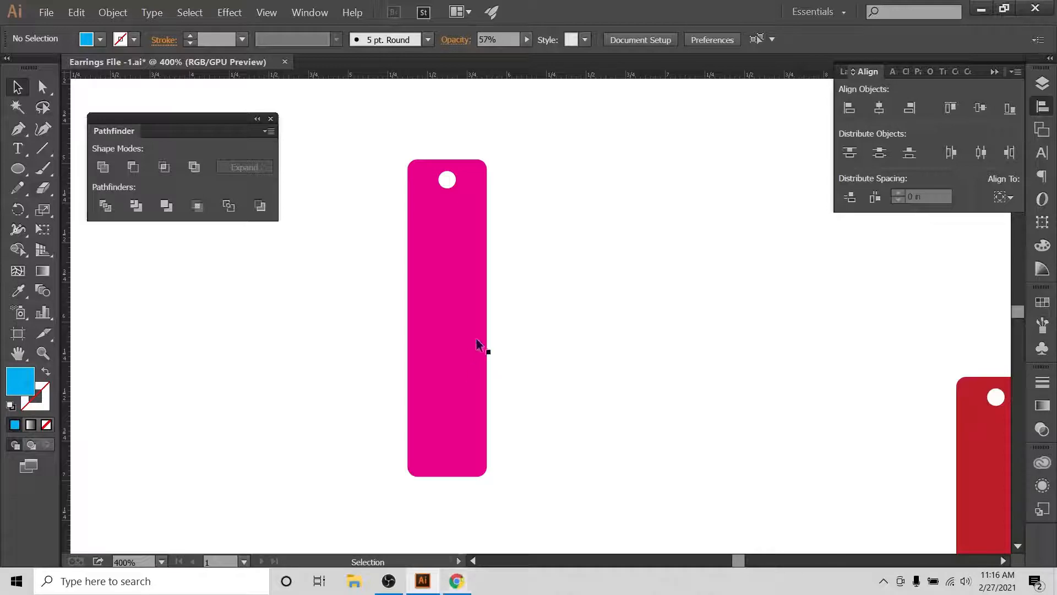
# Step: Show the grid, turn on snapping to it, and make the guides and 2x2 layers visible
pyautogui.click(1042, 82)
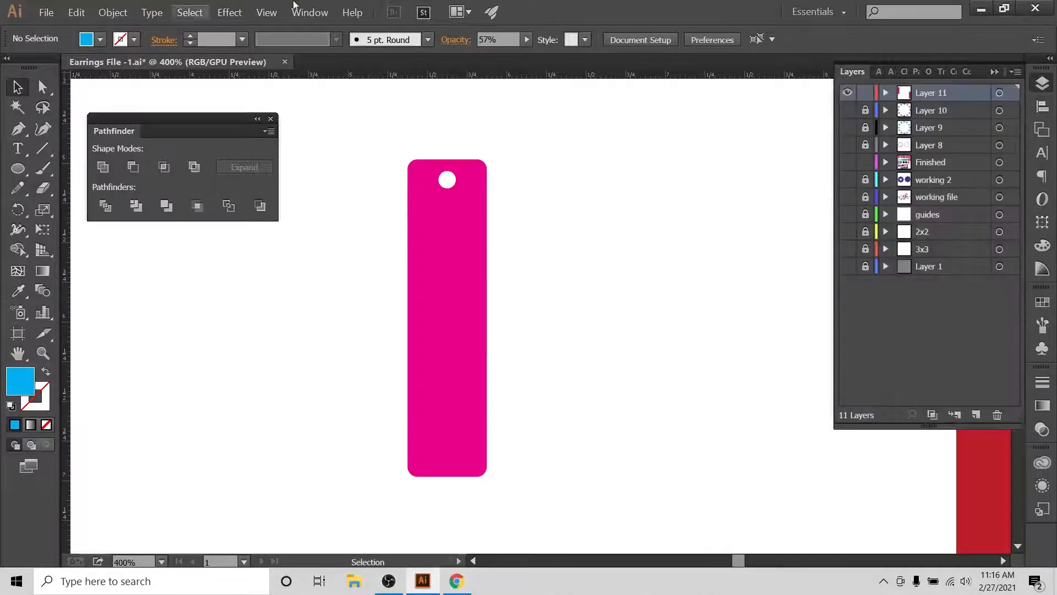
pyautogui.click(266, 12)
pyautogui.click(306, 427)
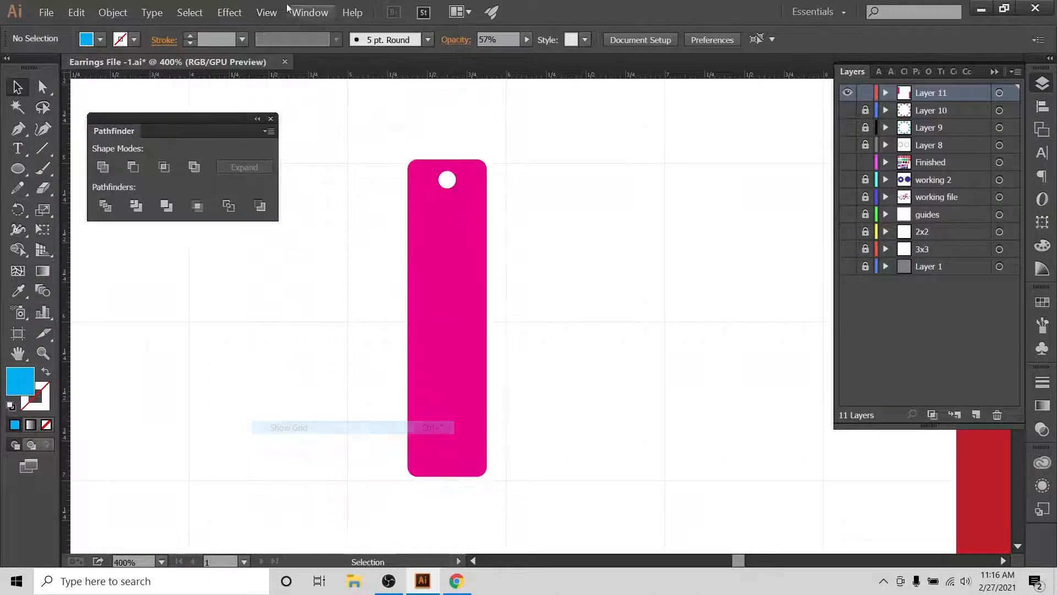
pyautogui.click(266, 12)
pyautogui.click(293, 441)
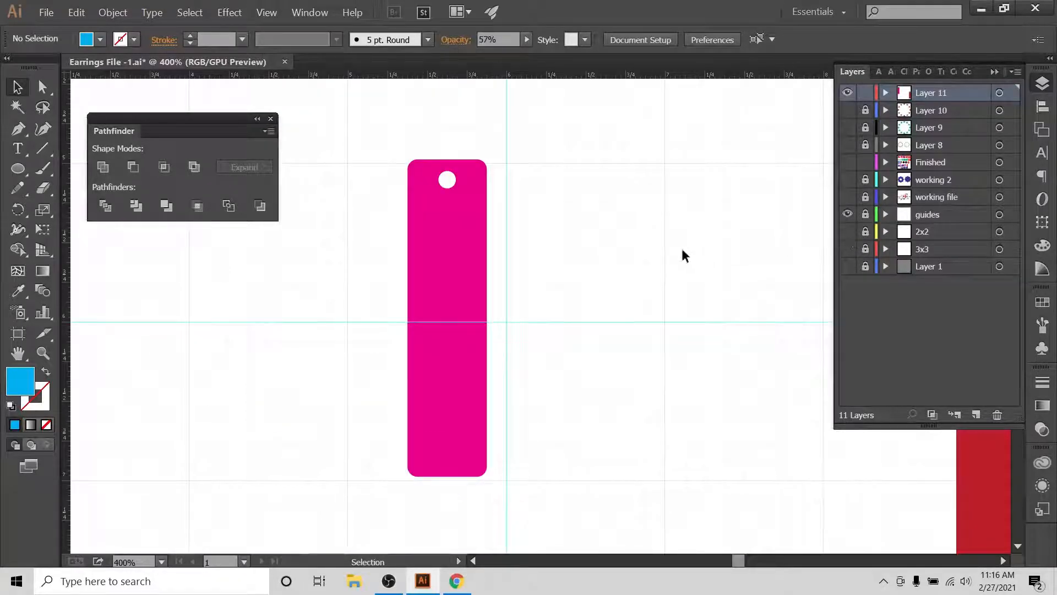
pyautogui.click(847, 231)
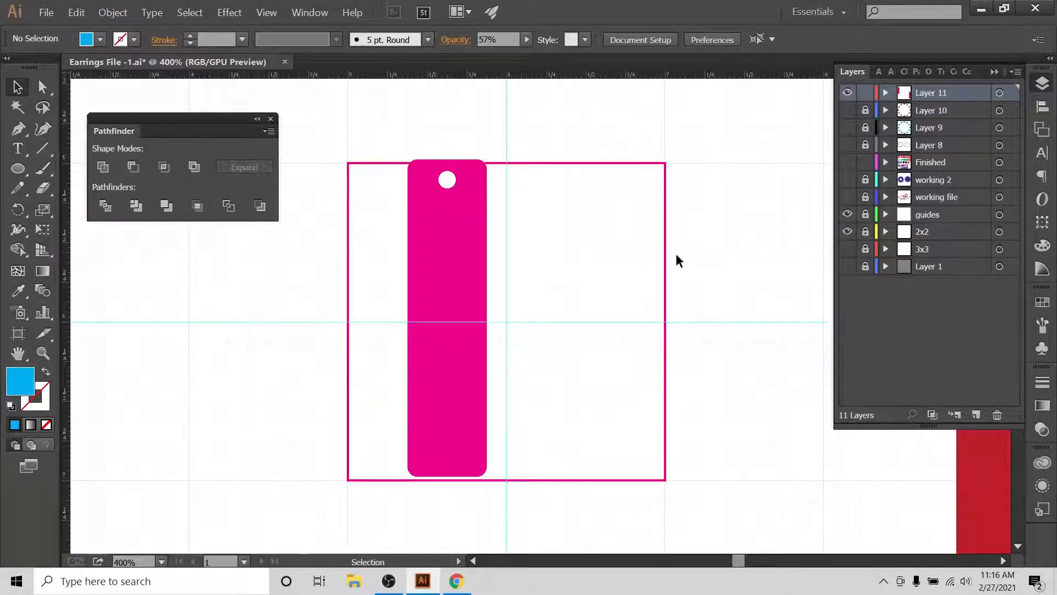
# Step: Delete the magenta bar and centre the red bar inside the 2x2 square on the guide intersection
pyautogui.click(433, 279)
pyautogui.press('Delete')
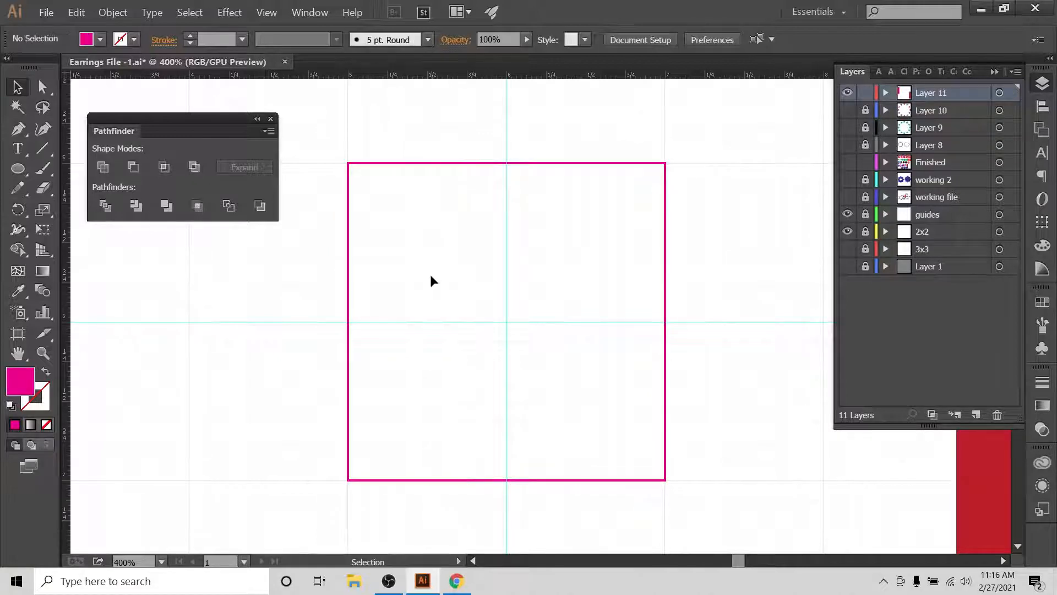
pyautogui.moveTo(454, 287); pyautogui.dragTo(497, 267)
pyautogui.click(638, 246)
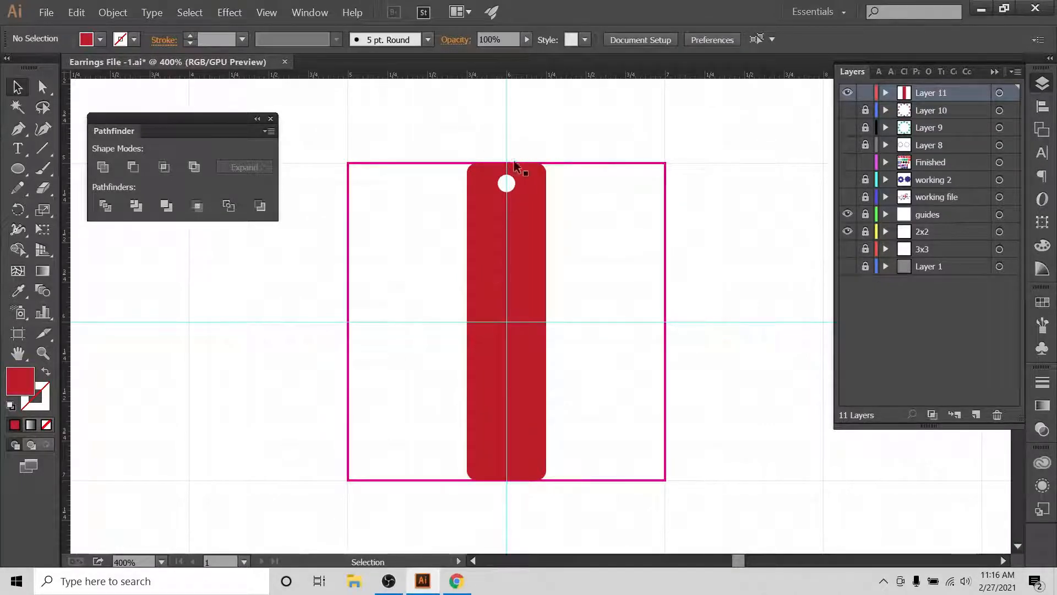
# Step: Move the red bar out of the 2x2 square to the empty area on its right
pyautogui.moveTo(498, 252); pyautogui.dragTo(798, 239)
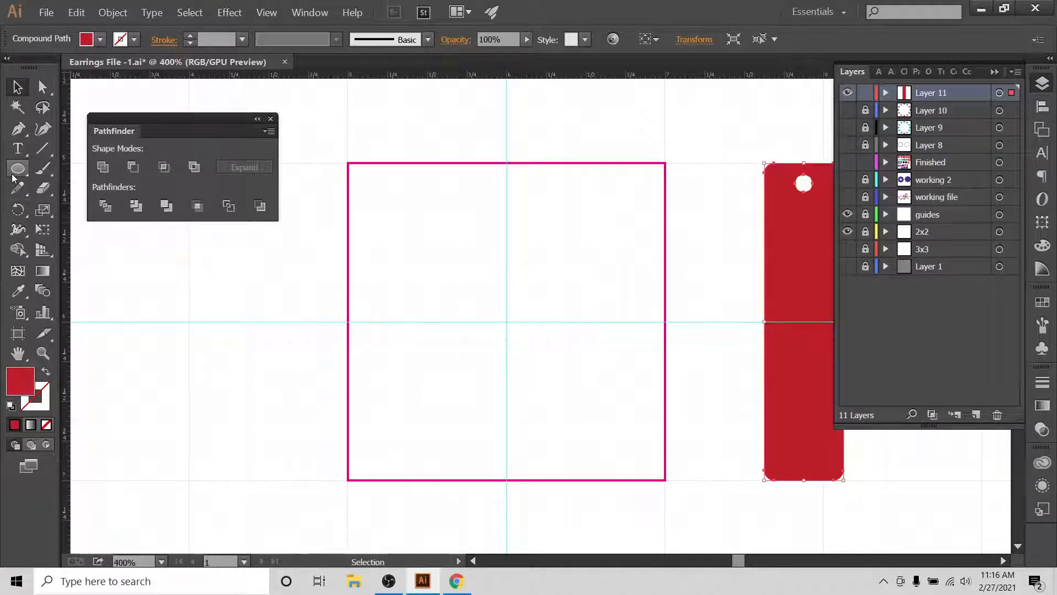
# Step: Change the fill of the red bar with the hole to magenta
pyautogui.click(105, 40)
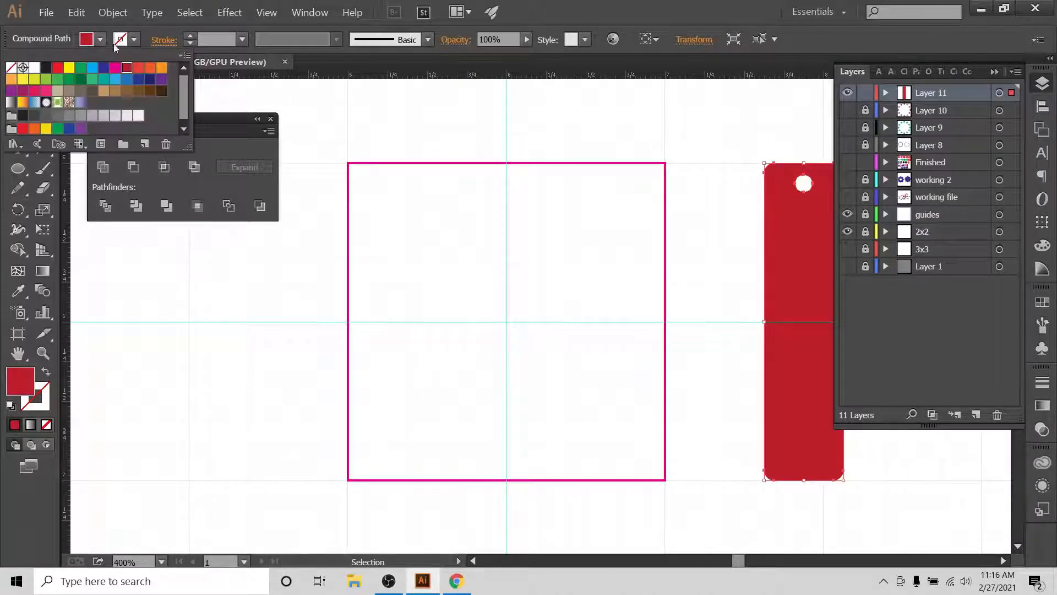
pyautogui.click(120, 70)
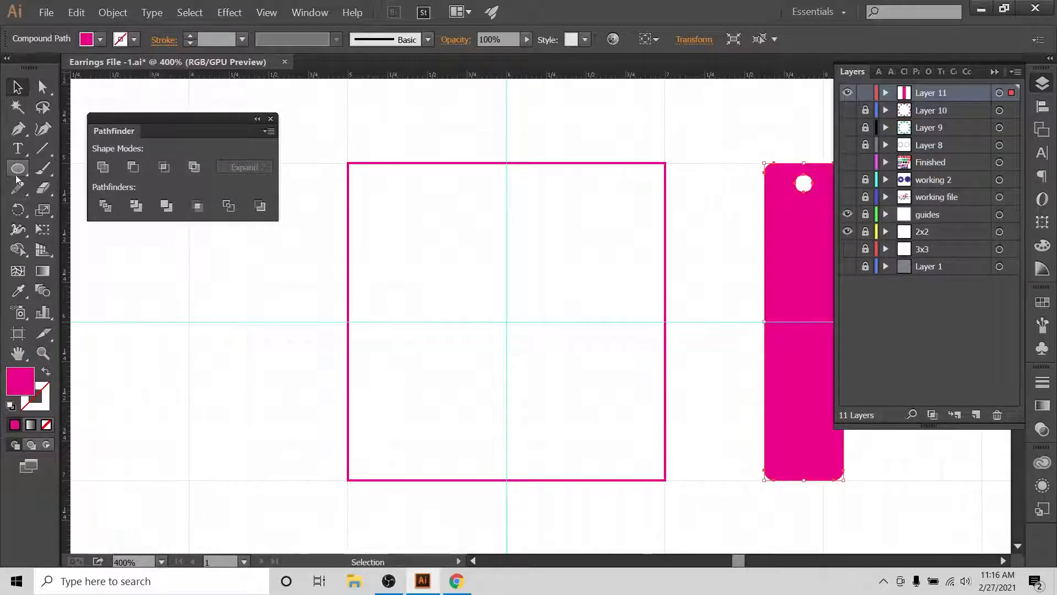
# Step: Draw a magenta rectangle about 3/8 in wide over the full height of the 2x2 square, its right edge on the vertical guide
pyautogui.moveTo(17, 176); pyautogui.dragTo(46, 170)
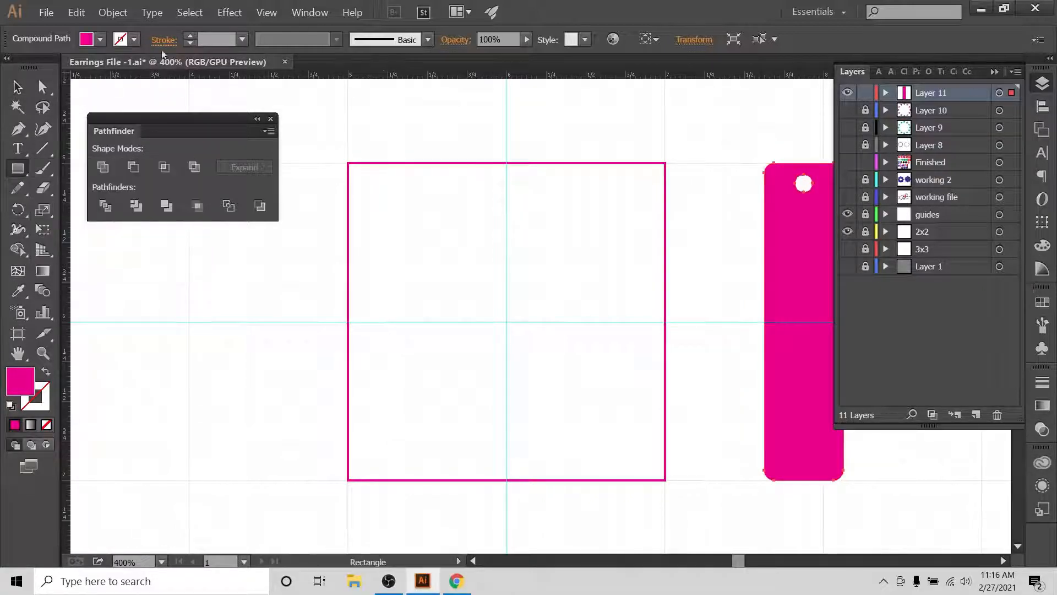
pyautogui.click(312, 13)
pyautogui.moveTo(269, 13)
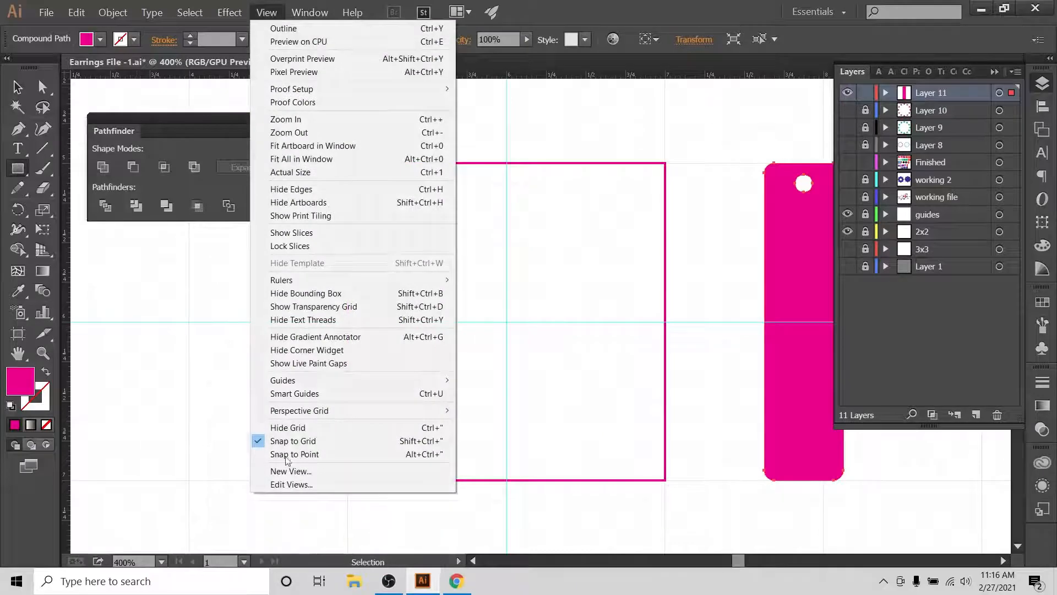
pyautogui.click(618, 5)
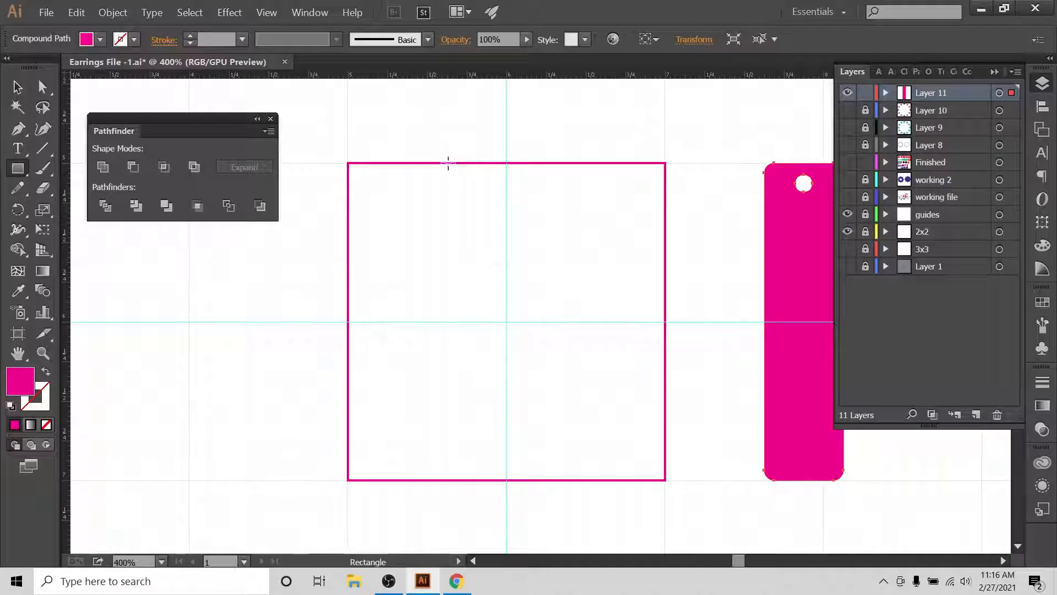
pyautogui.moveTo(448, 163); pyautogui.dragTo(507, 479)
pyautogui.click(17, 87)
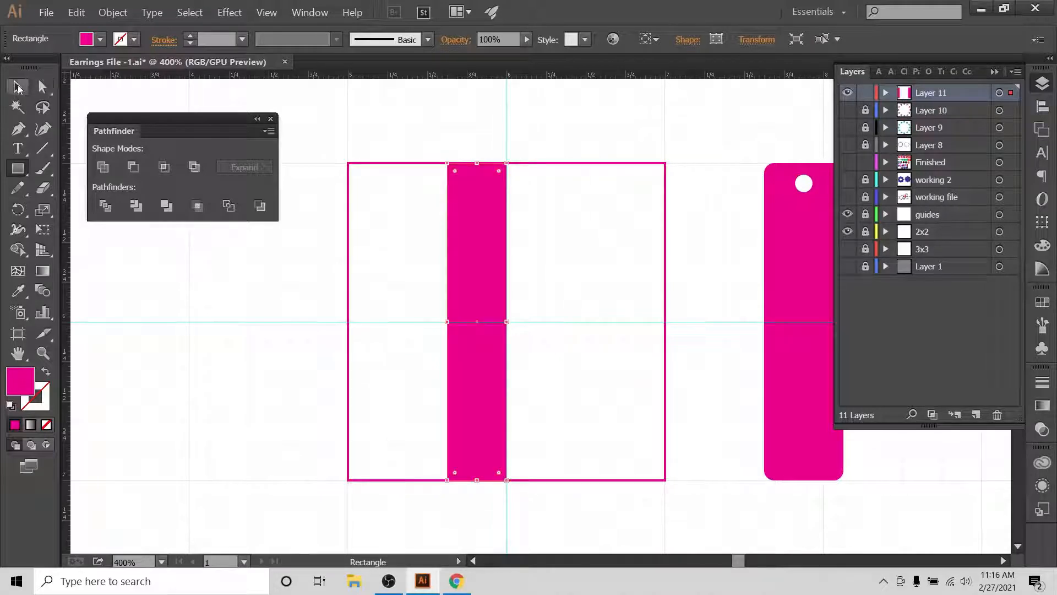
pyautogui.click(555, 127)
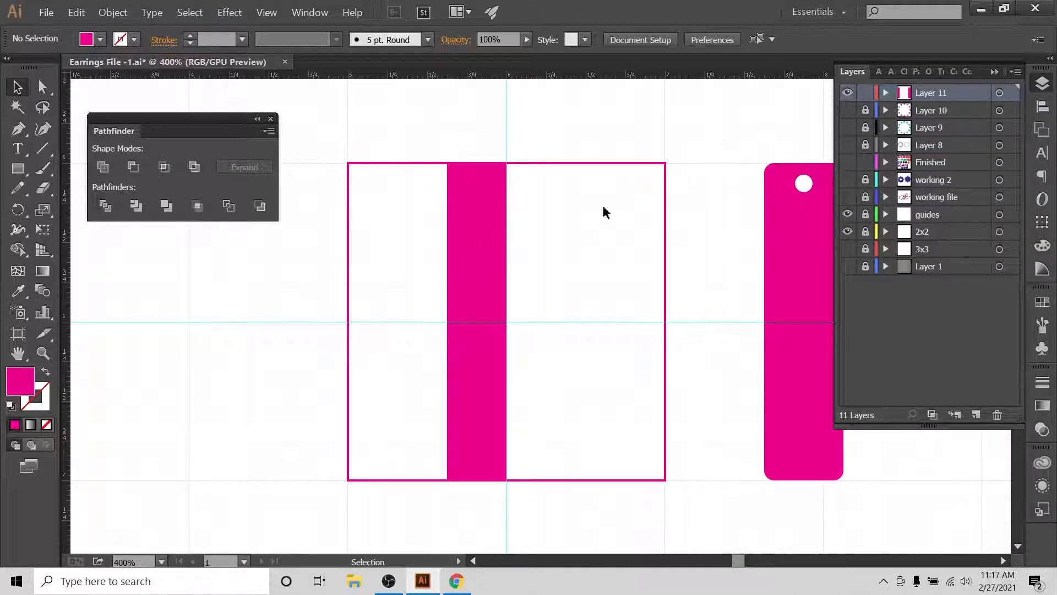
# Step: Nudge the new narrow rectangle to the right so that it straddles the vertical guide
pyautogui.moveTo(802, 236)
pyautogui.mouseDown()
pyautogui.moveTo(751, 255)
pyautogui.moveTo(782, 232)
pyautogui.mouseUp()
pyautogui.click(470, 220)
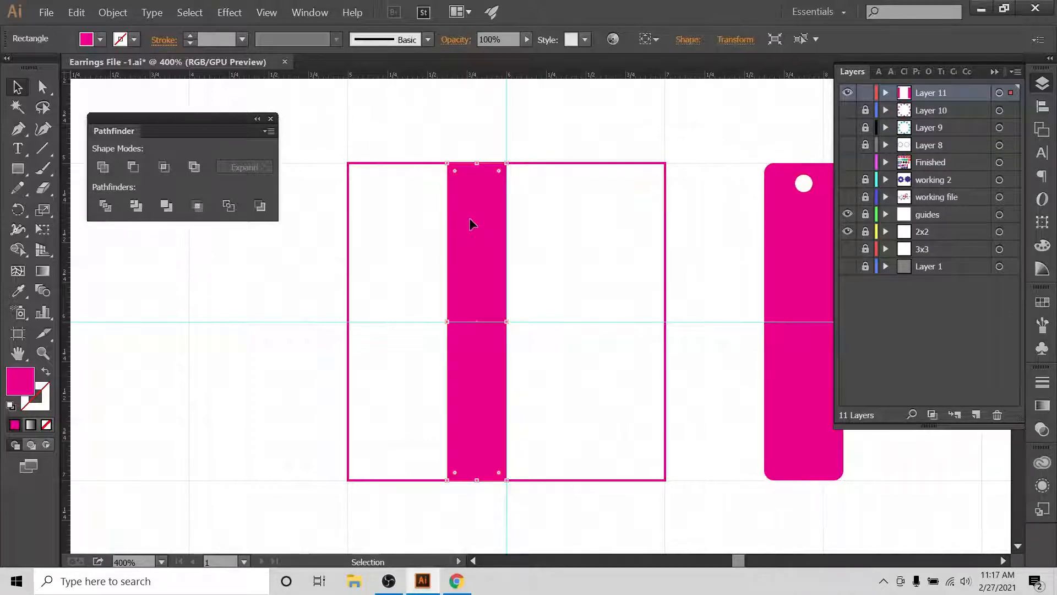
pyautogui.press('Right')
pyautogui.press('Right')
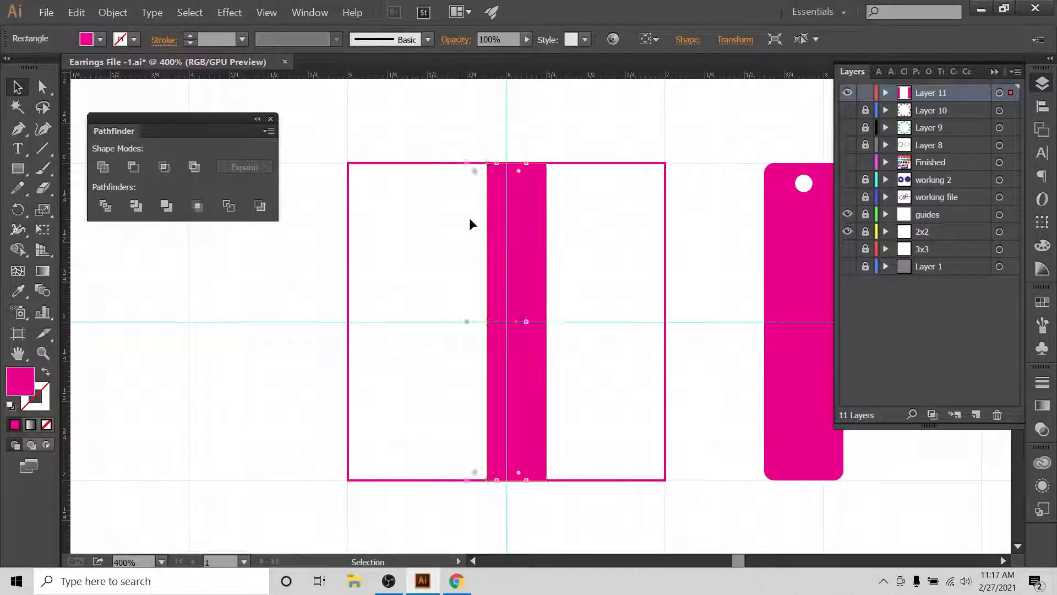
# Step: Centre the narrow rectangle horizontally and vertically on the artboard
pyautogui.moveTo(599, 112); pyautogui.dragTo(385, 349)
pyautogui.click(1042, 106)
pyautogui.click(1003, 197)
pyautogui.click(976, 214)
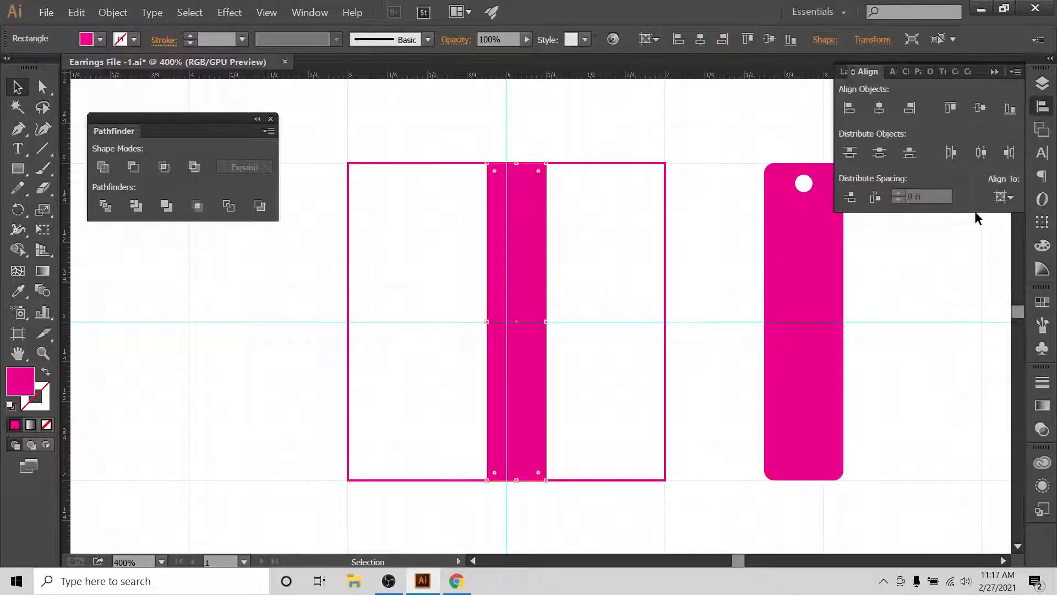
pyautogui.click(876, 112)
pyautogui.click(1003, 196)
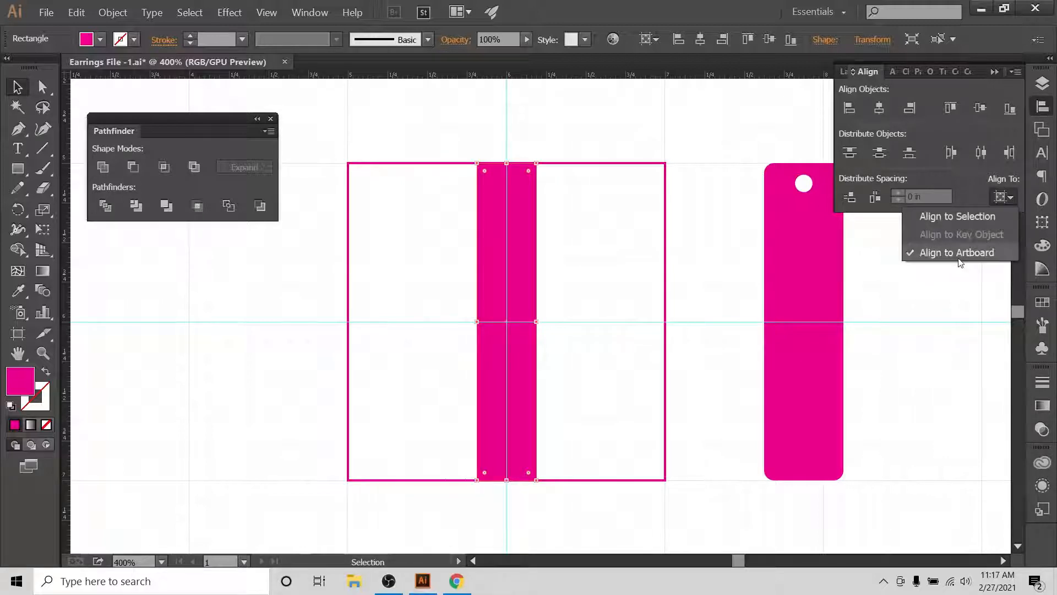
pyautogui.click(879, 110)
pyautogui.click(984, 111)
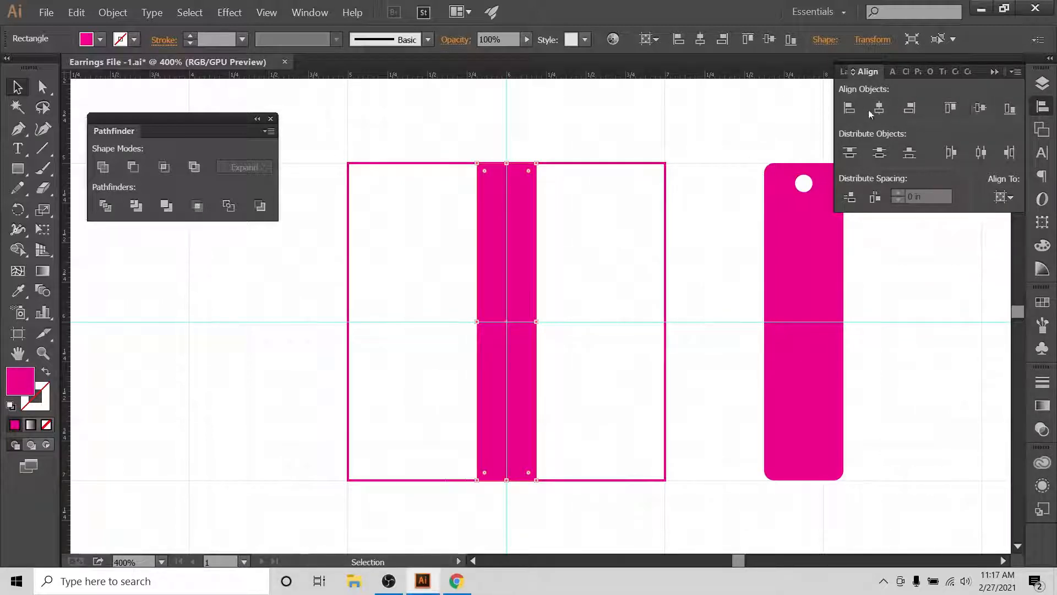
pyautogui.click(569, 200)
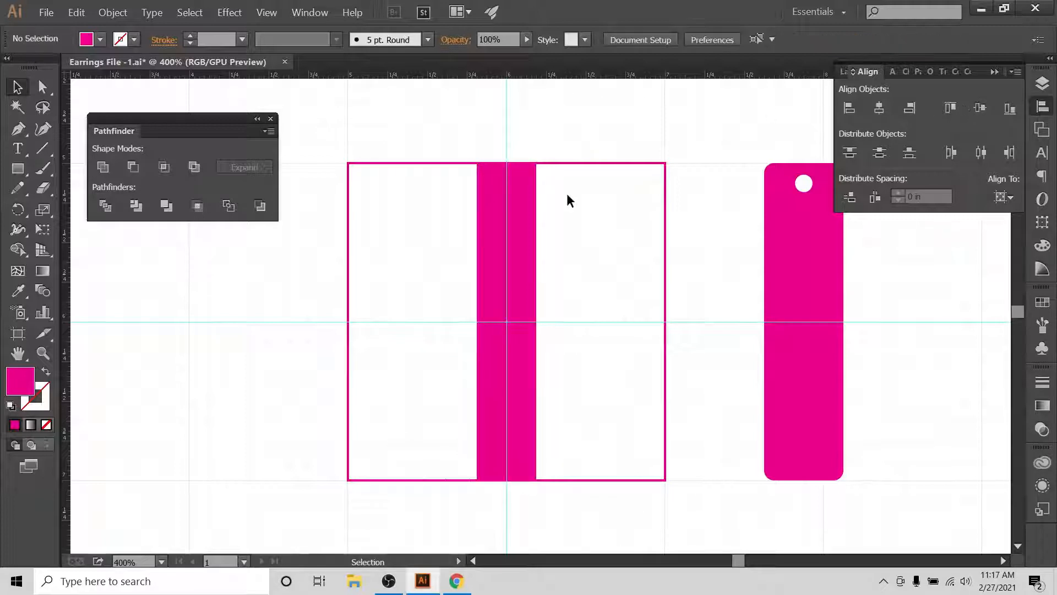
# Step: Hide the guides and 2x2 layers, turn off snapping to the grid and hide the grid
pyautogui.click(1042, 82)
pyautogui.click(848, 214)
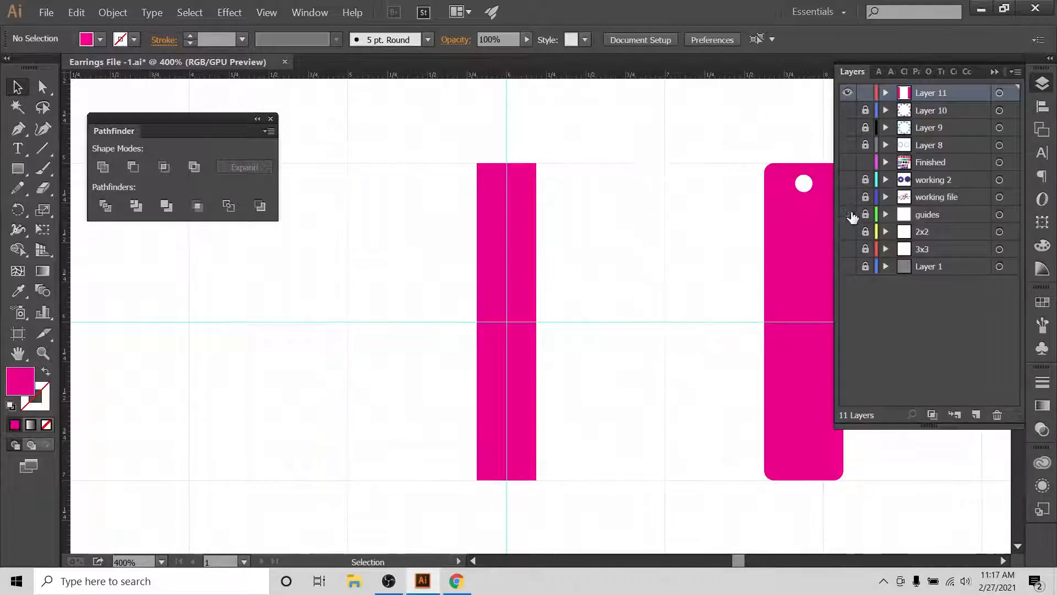
pyautogui.click(266, 12)
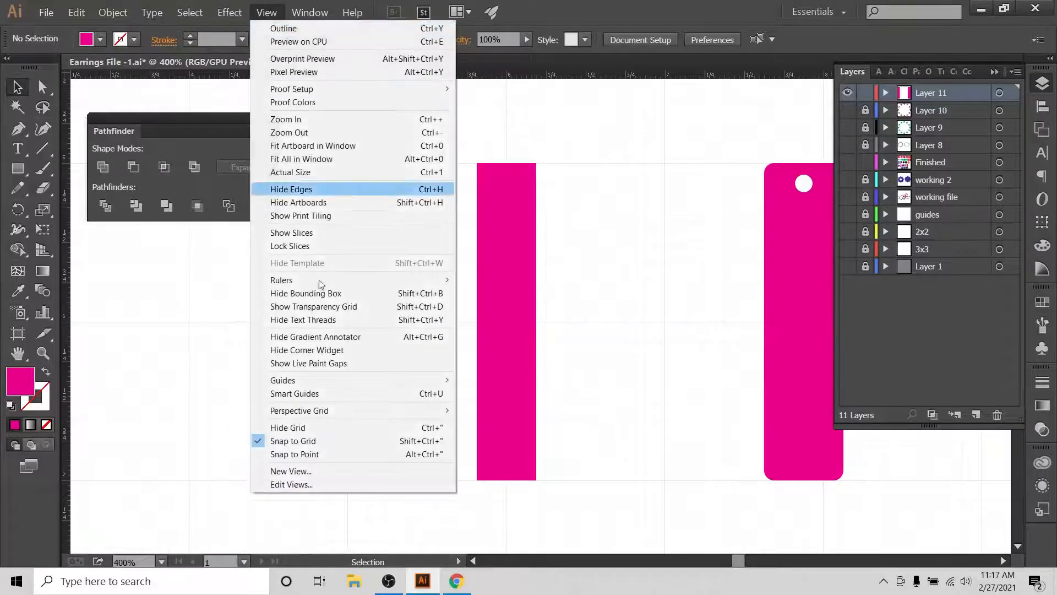
pyautogui.click(257, 441)
pyautogui.click(267, 12)
pyautogui.click(296, 427)
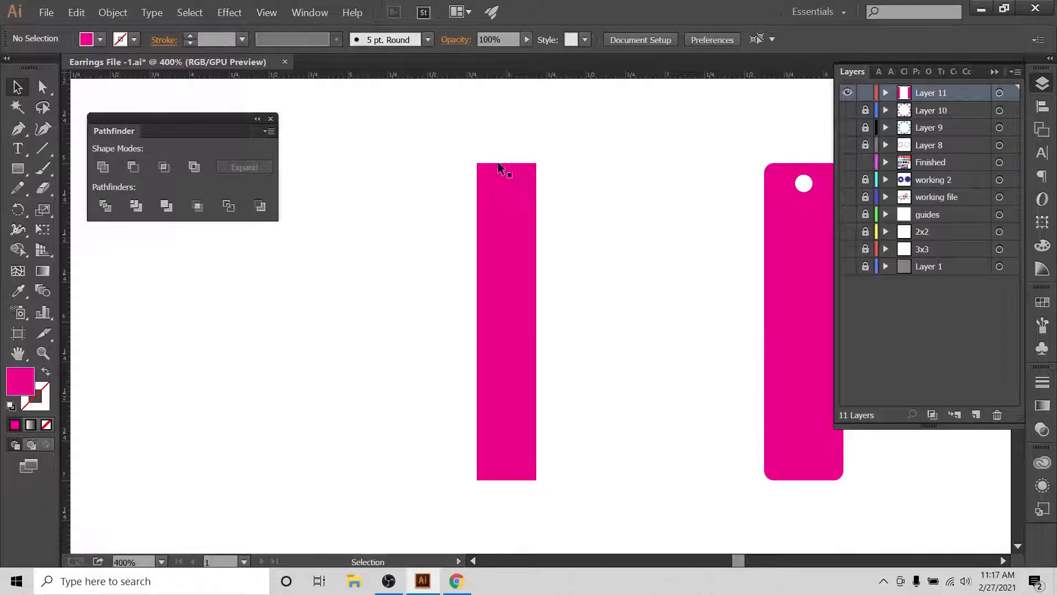
# Step: Move the wide bar with the hole slightly closer to the narrow rectangle
pyautogui.moveTo(814, 245); pyautogui.dragTo(741, 273)
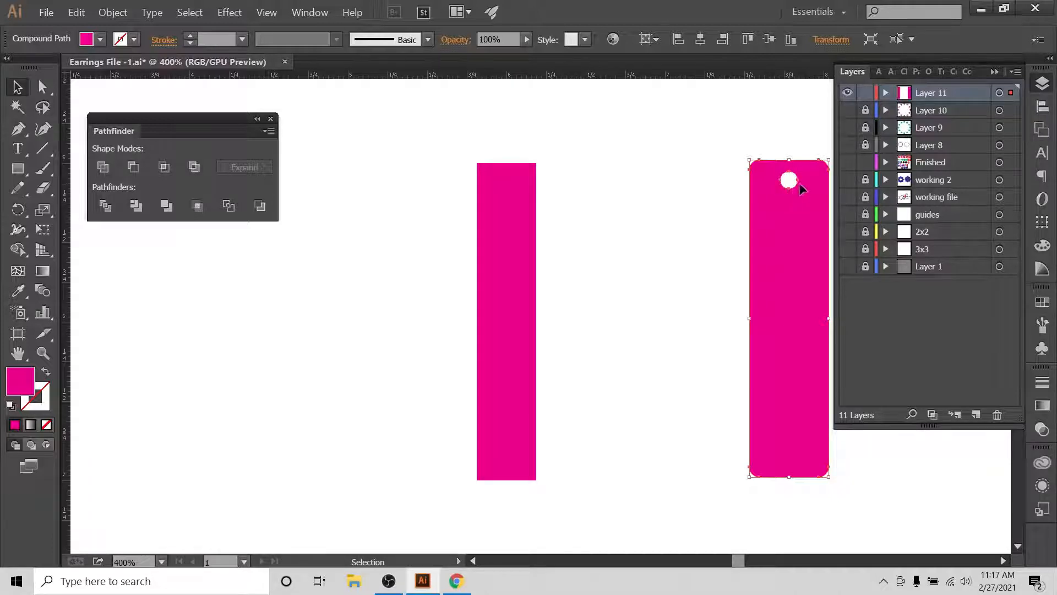
pyautogui.click(616, 152)
# Step: Round the corners of the narrow rectangle with a radius of 0.01 in
pyautogui.moveTo(418, 146); pyautogui.dragTo(558, 515)
pyautogui.hotkey('ctrl', '+')
pyautogui.hotkey('ctrl', '+')
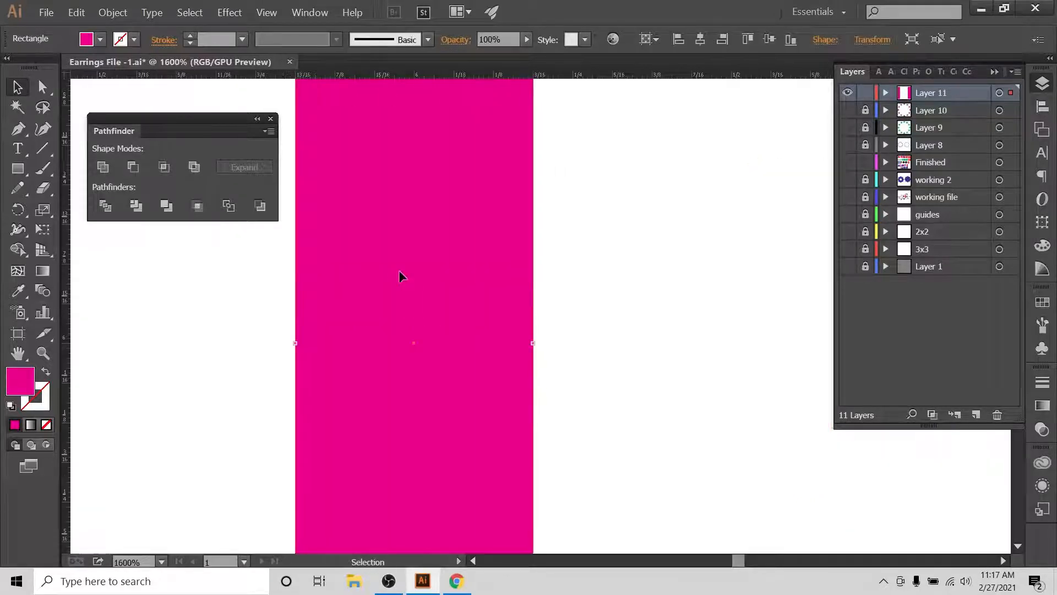
pyautogui.scroll(5, 345, 285)
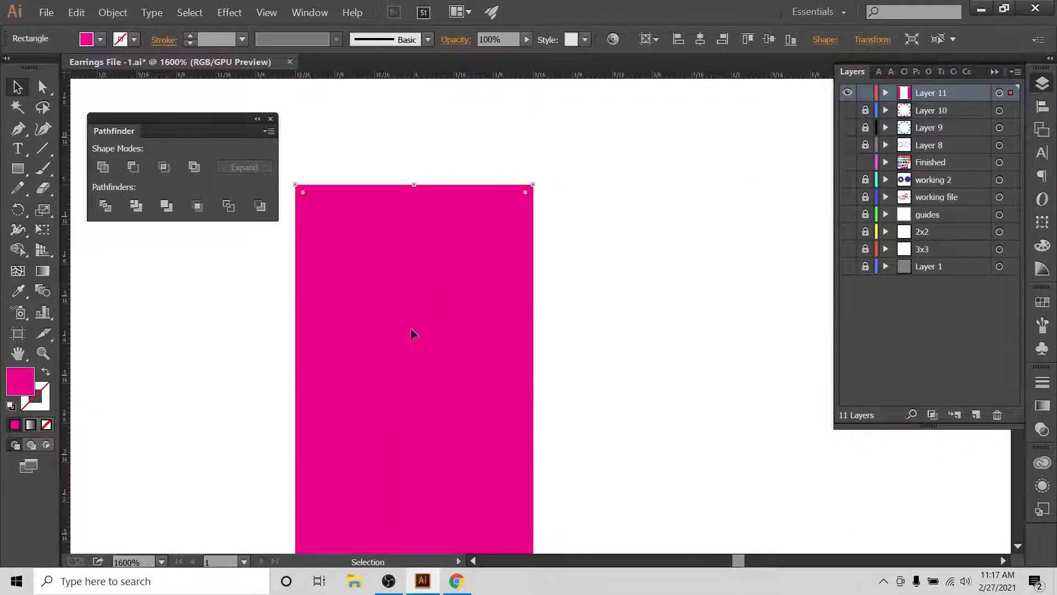
pyautogui.click(472, 560)
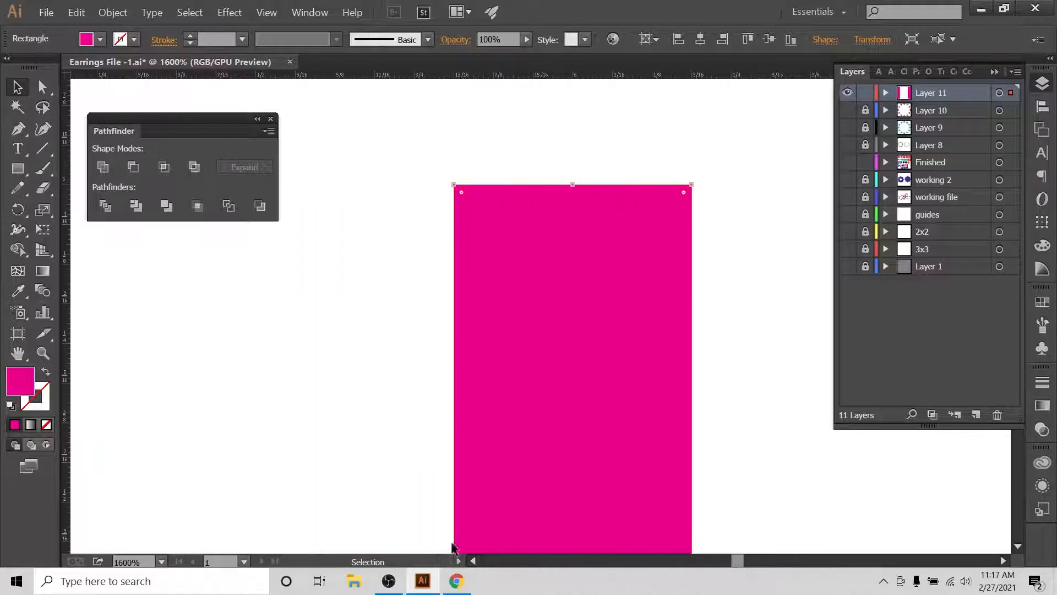
pyautogui.click(43, 85)
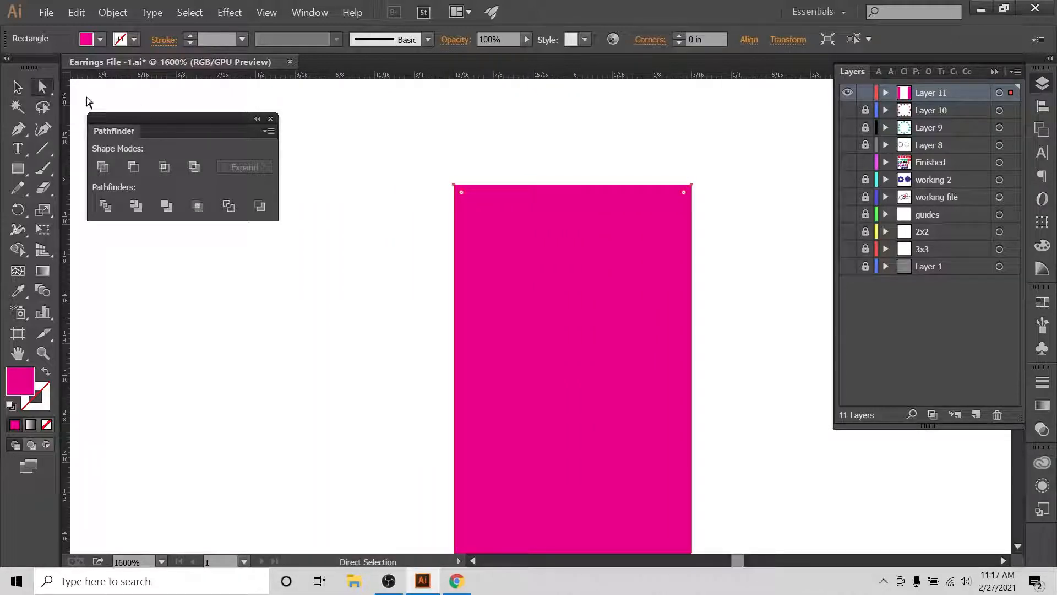
pyautogui.hotkey('ctrl', '=')
pyautogui.hotkey('ctrl', '=')
pyautogui.hotkey('ctrl', '=')
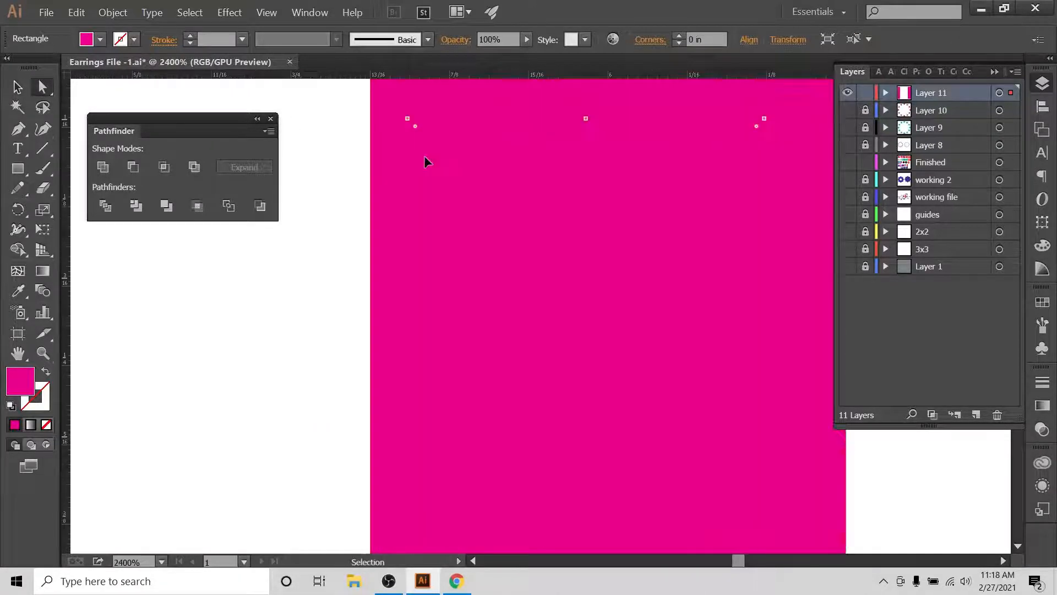
pyautogui.scroll(5, 378, 217)
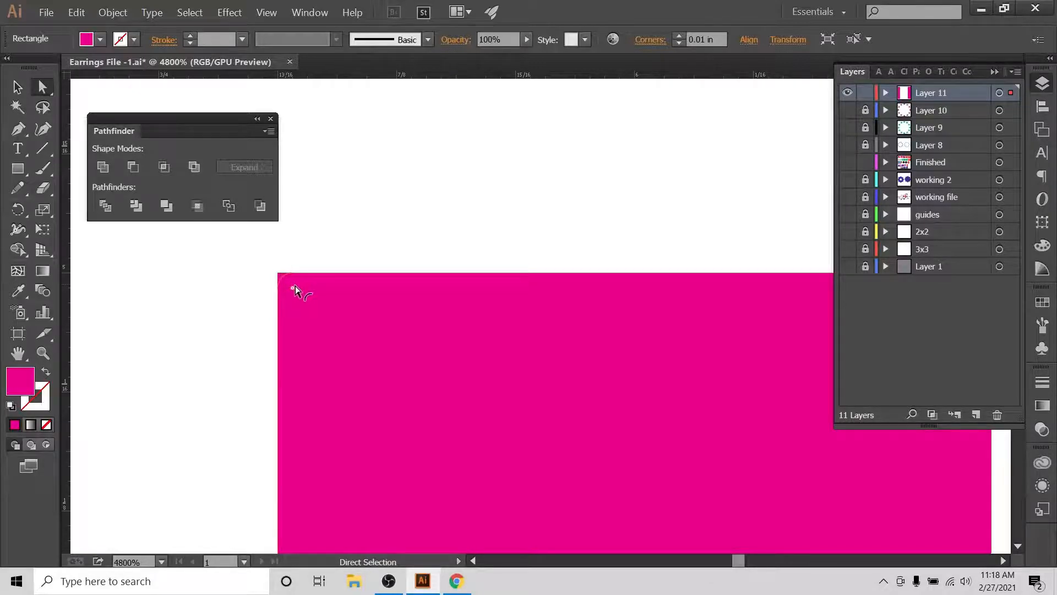
pyautogui.click(17, 87)
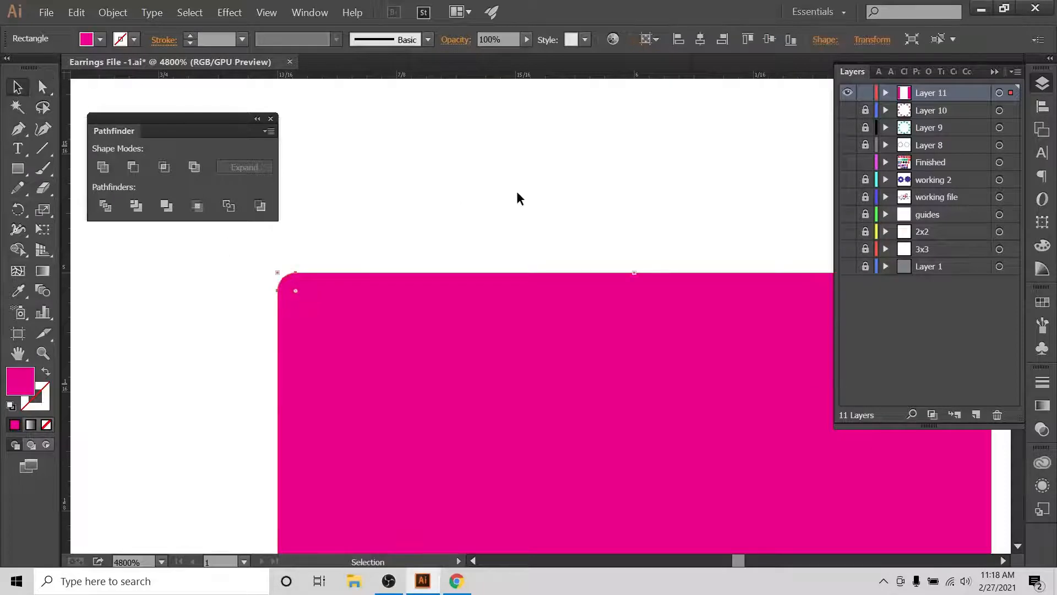
pyautogui.click(521, 190)
# Step: Examine the rounded corners at the upper and lower ends of the narrow bar
pyautogui.hotkey('ctrl', '0')
pyautogui.hotkey('ctrl', '=')
pyautogui.hotkey('ctrl', '=')
pyautogui.hotkey('ctrl', '=')
pyautogui.hotkey('ctrl', '=')
pyautogui.hotkey('ctrl', '=')
pyautogui.hotkey('ctrl', '=')
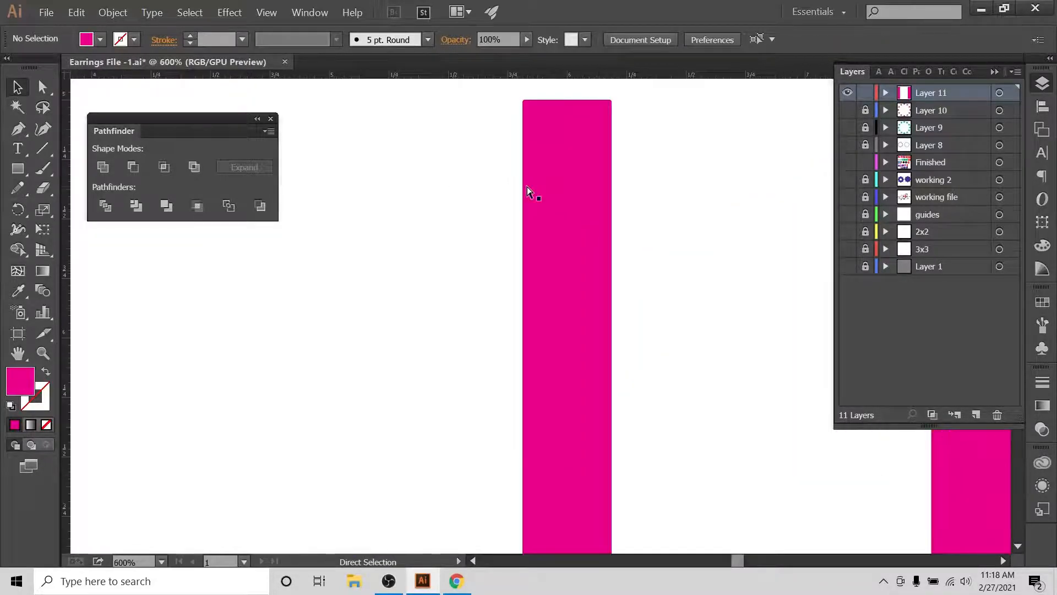
pyautogui.scroll(-3, 527, 199)
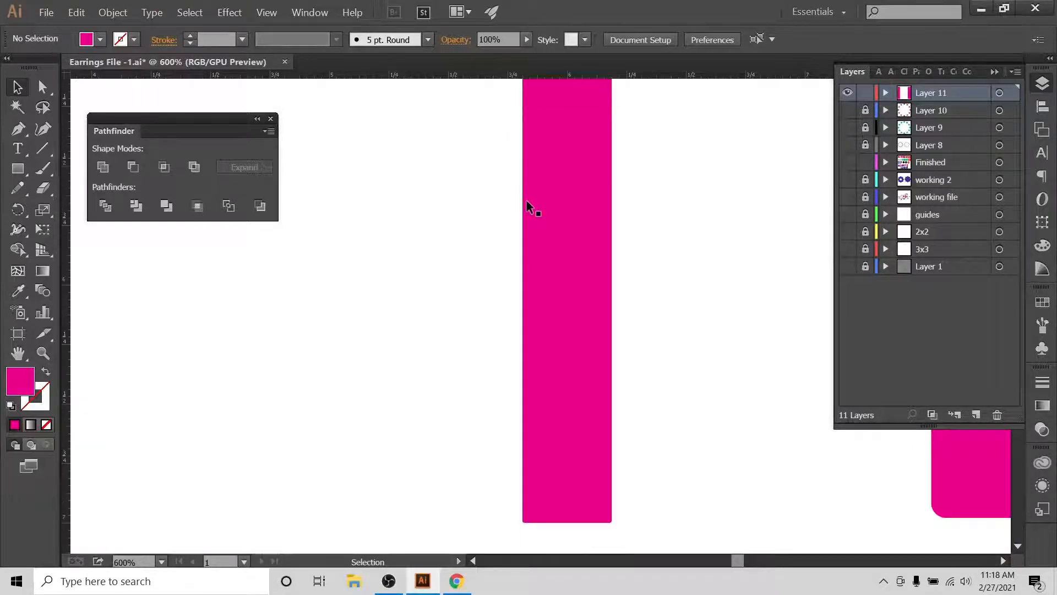
# Step: Enlarge the corner rounding of the narrow bar to a clearly visible, softer radius
pyautogui.hotkey('ctrl', '=')
pyautogui.hotkey('ctrl', '=')
pyautogui.hotkey('ctrl', '=')
pyautogui.hotkey('ctrl', '=')
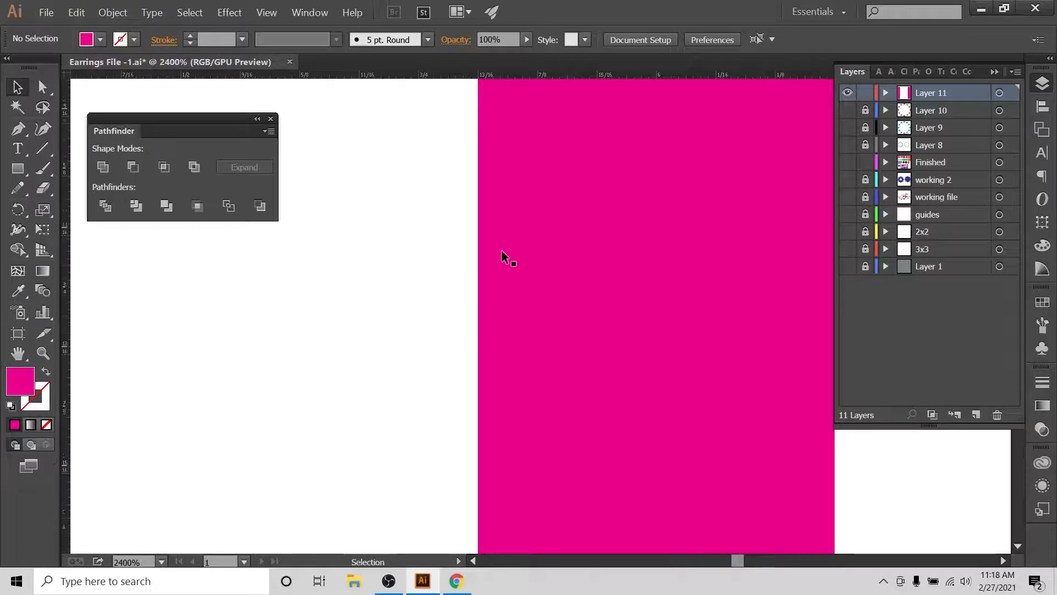
pyautogui.scroll(3, 551, 259)
pyautogui.scroll(-1, 605, 270)
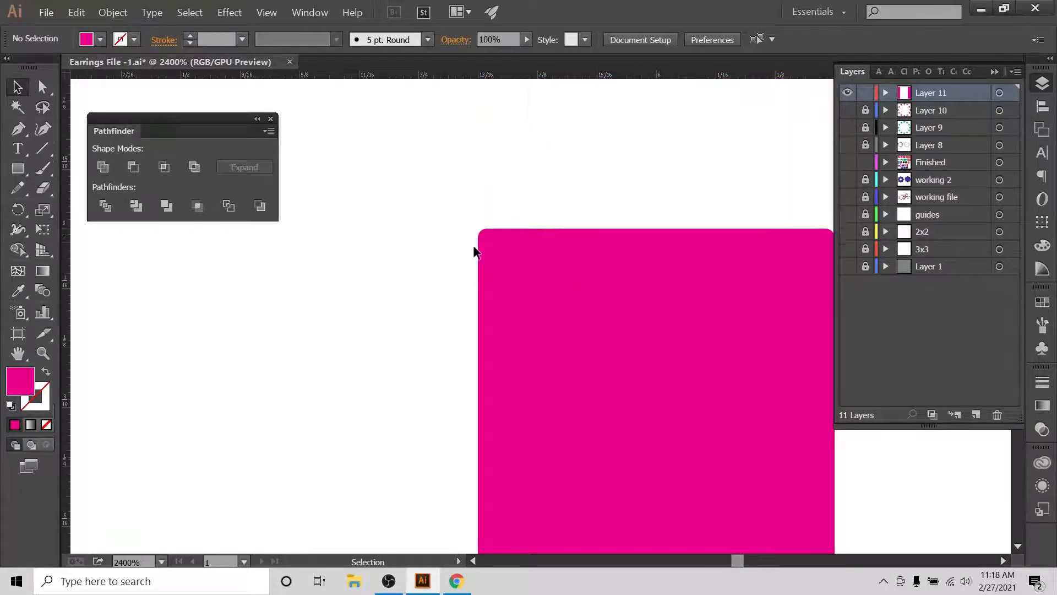
pyautogui.click(42, 86)
pyautogui.click(513, 199)
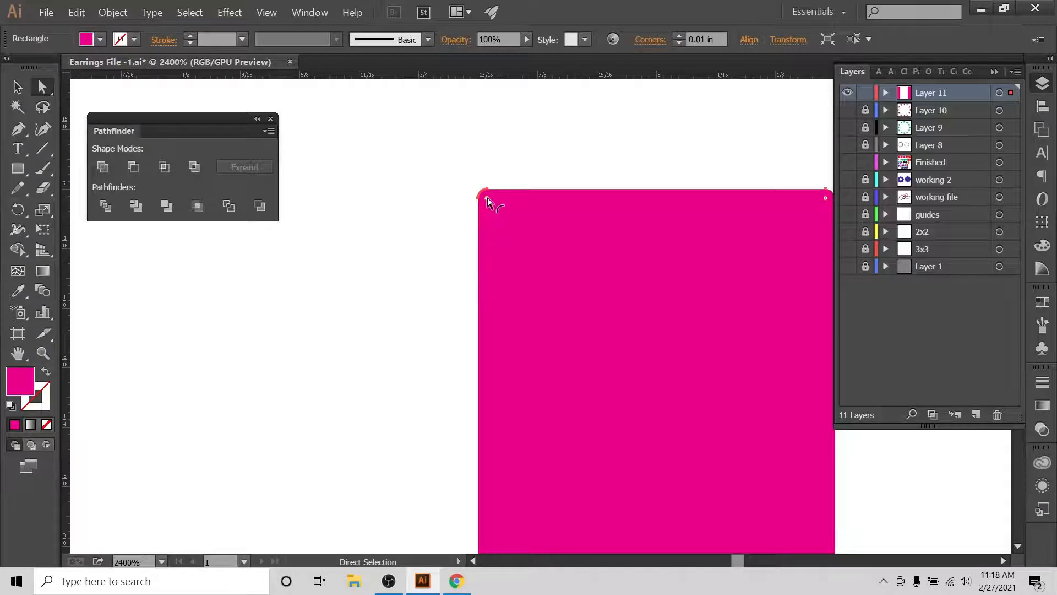
pyautogui.moveTo(487, 199); pyautogui.dragTo(499, 210)
pyautogui.click(16, 90)
pyautogui.click(418, 154)
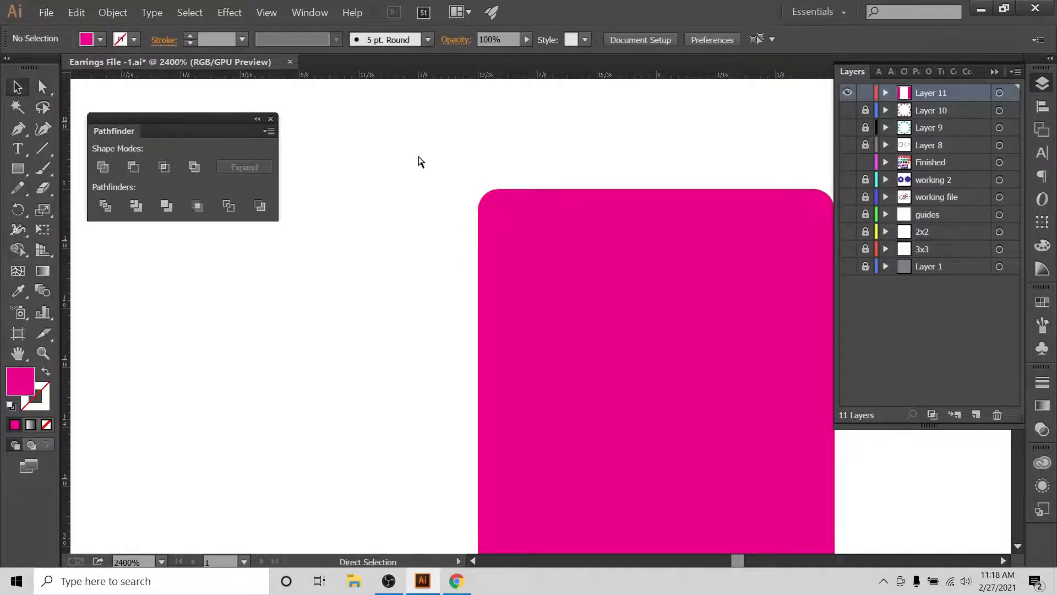
# Step: Examine the whole narrow bar alongside the wide bar with the hole
pyautogui.hotkey('ctrl', '-')
pyautogui.hotkey('ctrl', '-')
pyautogui.hotkey('ctrl', '-')
pyautogui.scroll(-5, 441, 157)
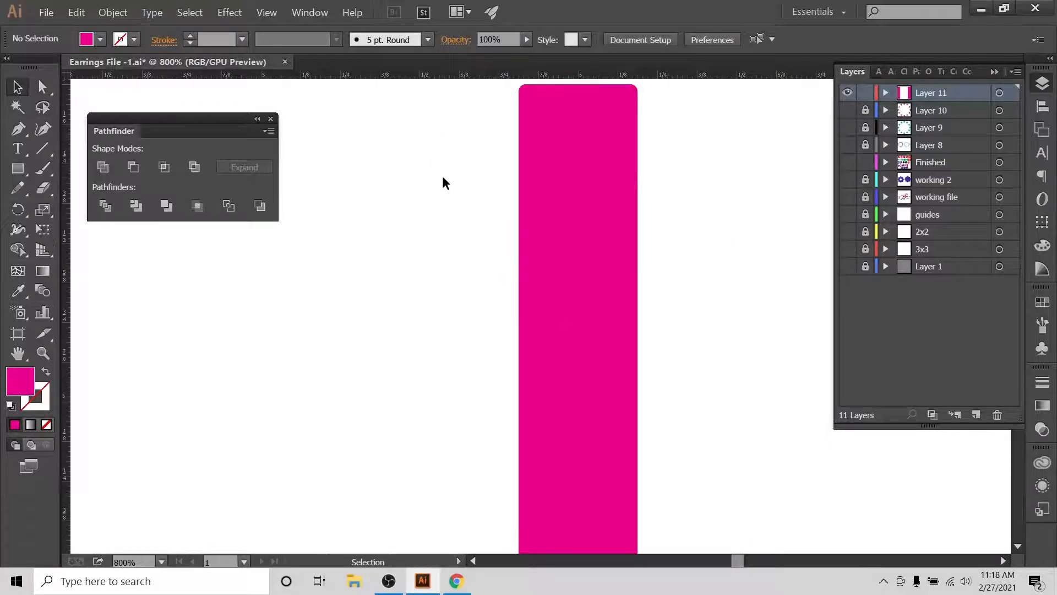
pyautogui.hotkey('ctrl', '-')
pyautogui.scroll(-2, 444, 179)
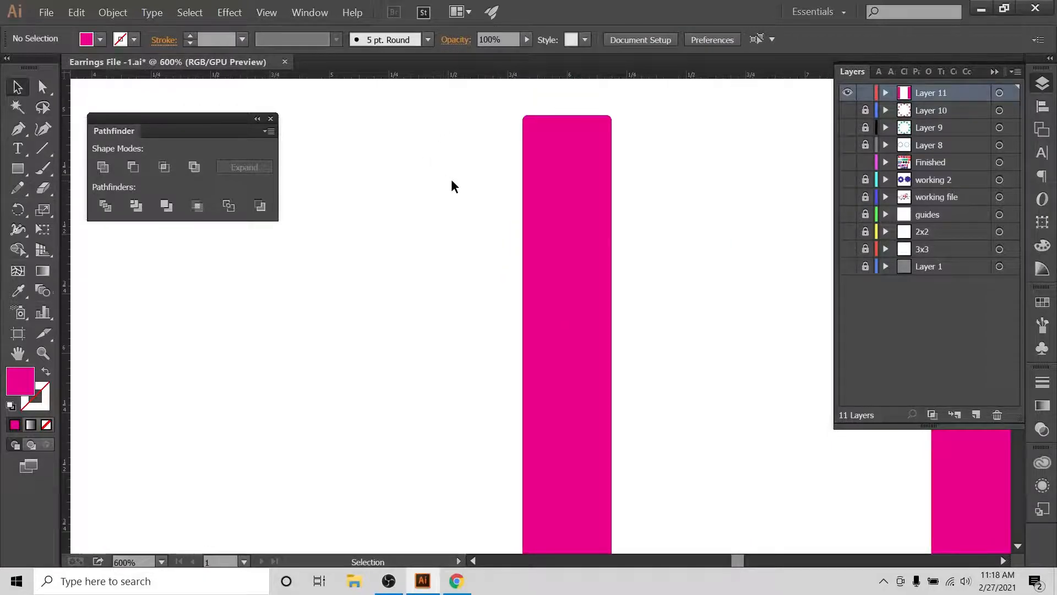
pyautogui.hotkey('ctrl', '-')
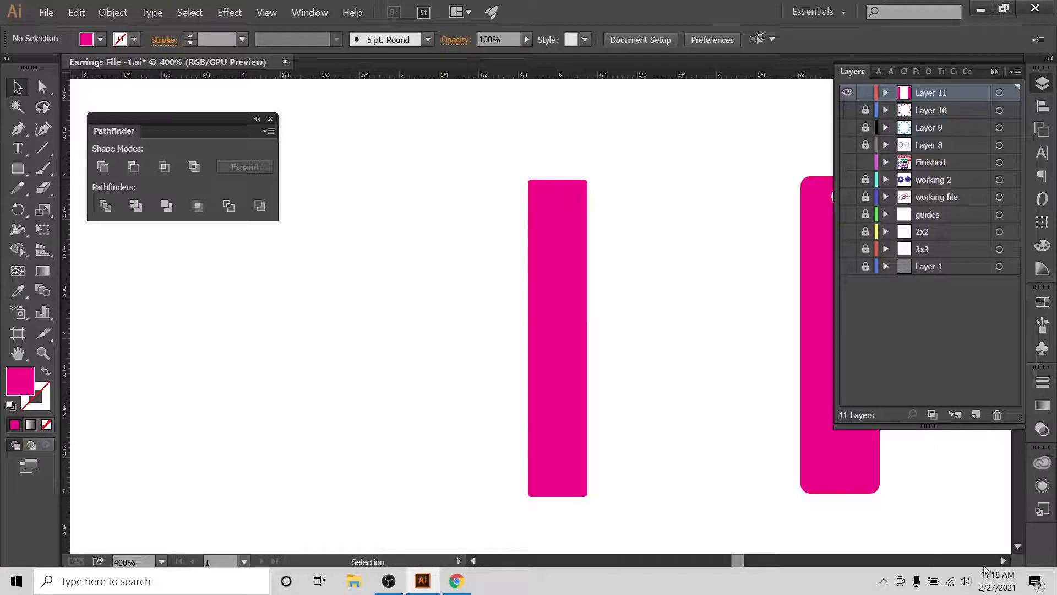
pyautogui.hscroll(3, 444, 228)
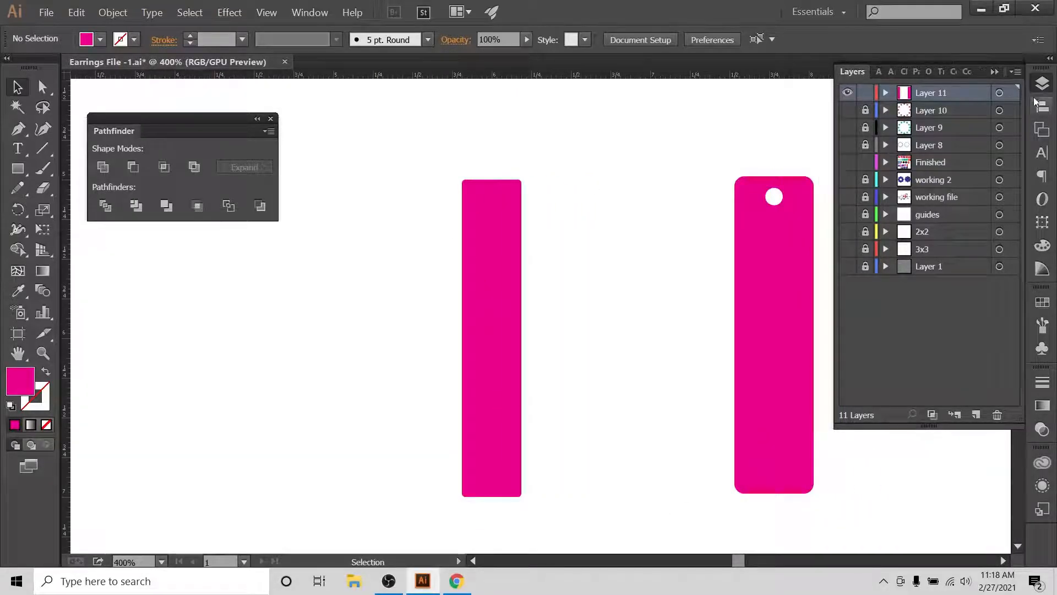
pyautogui.click(1037, 105)
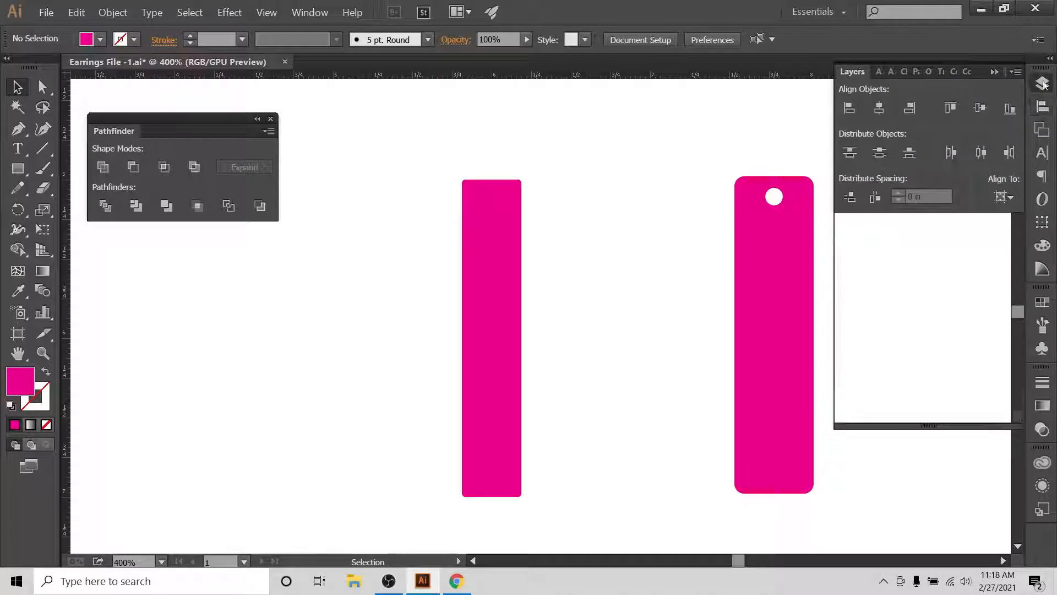
# Step: Show the centre guides and align the narrow bar to the artboard's horizontal centre
pyautogui.click(1042, 84)
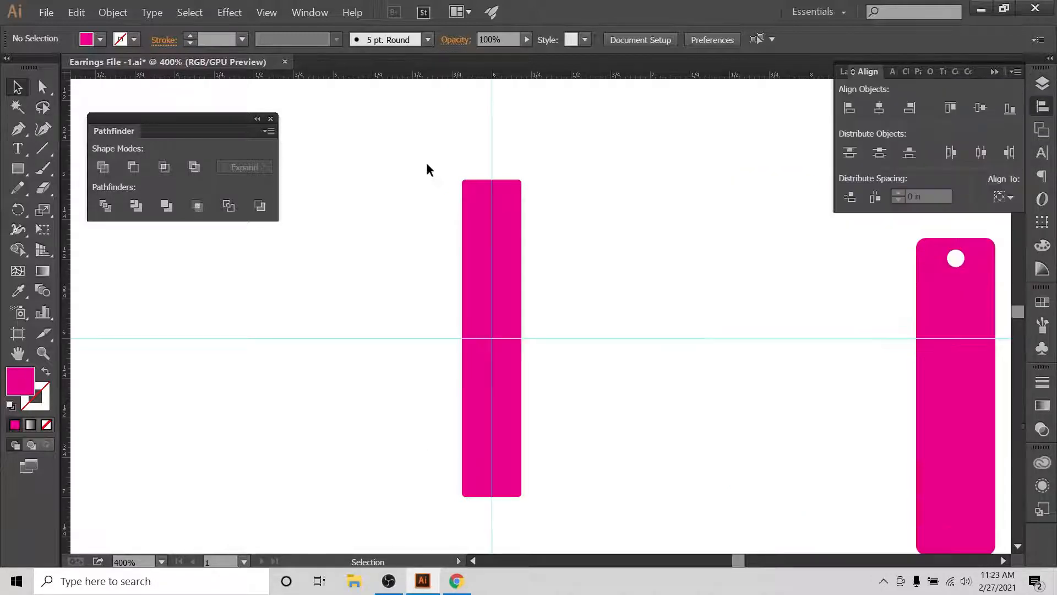
pyautogui.moveTo(426, 163); pyautogui.dragTo(545, 286)
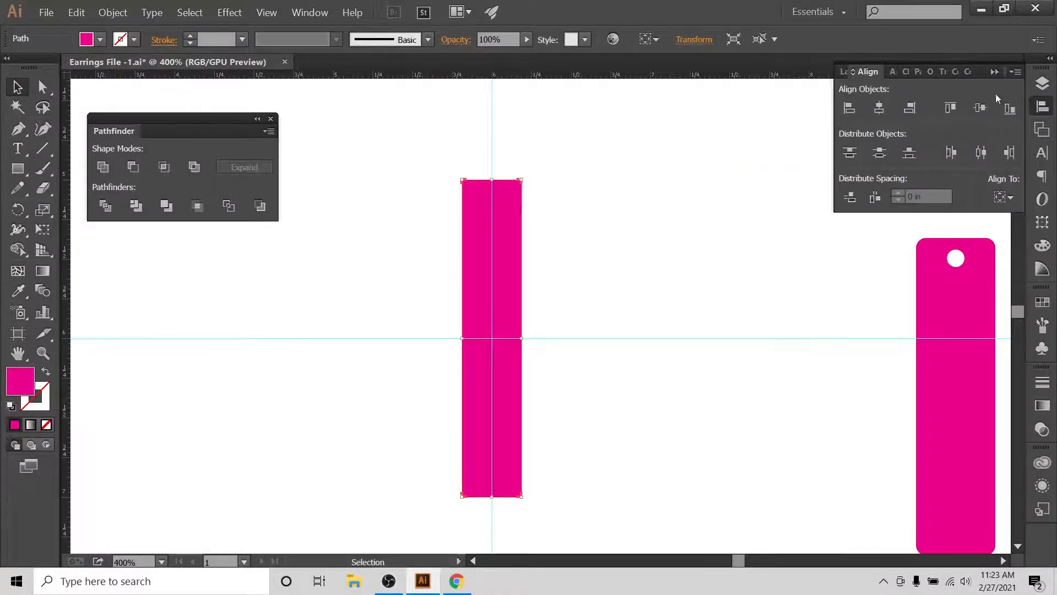
pyautogui.click(1003, 197)
pyautogui.click(970, 253)
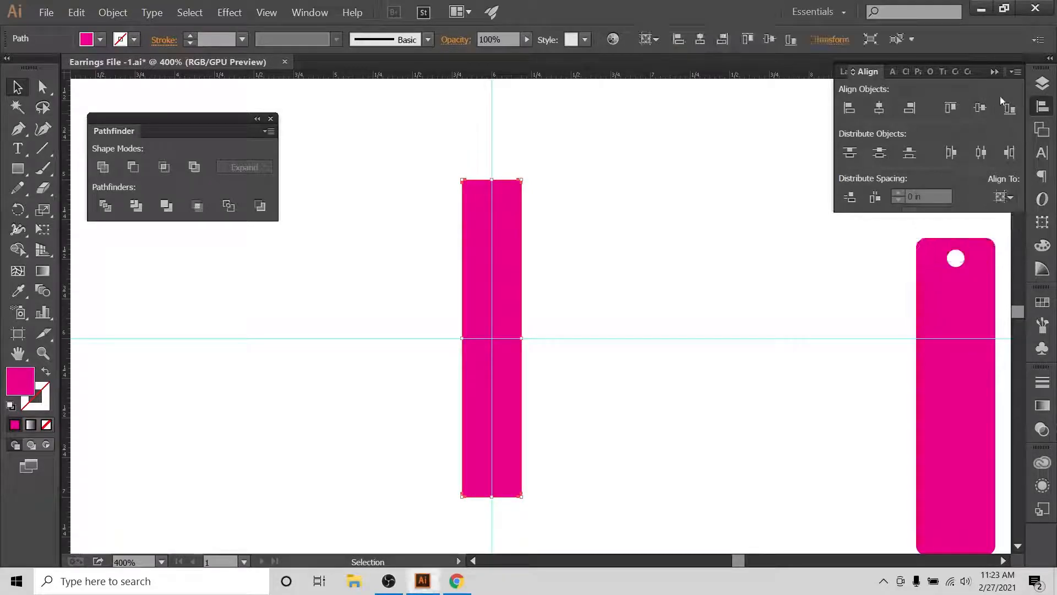
pyautogui.click(878, 108)
pyautogui.click(604, 128)
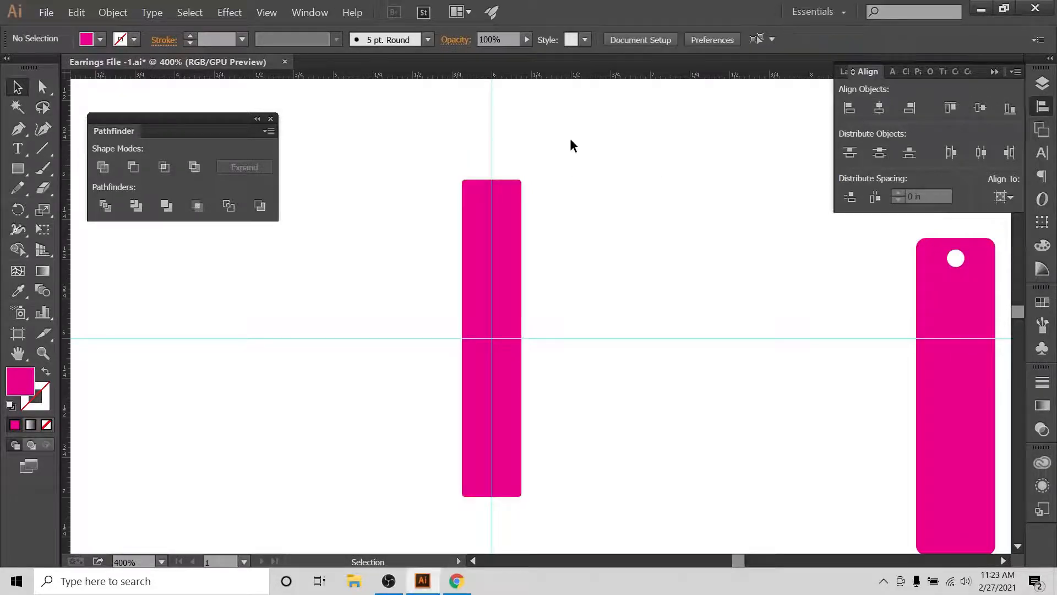
# Step: Duplicate the narrow pink bar in place and fill the copy with dark blue
pyautogui.moveTo(572, 144); pyautogui.dragTo(324, 357)
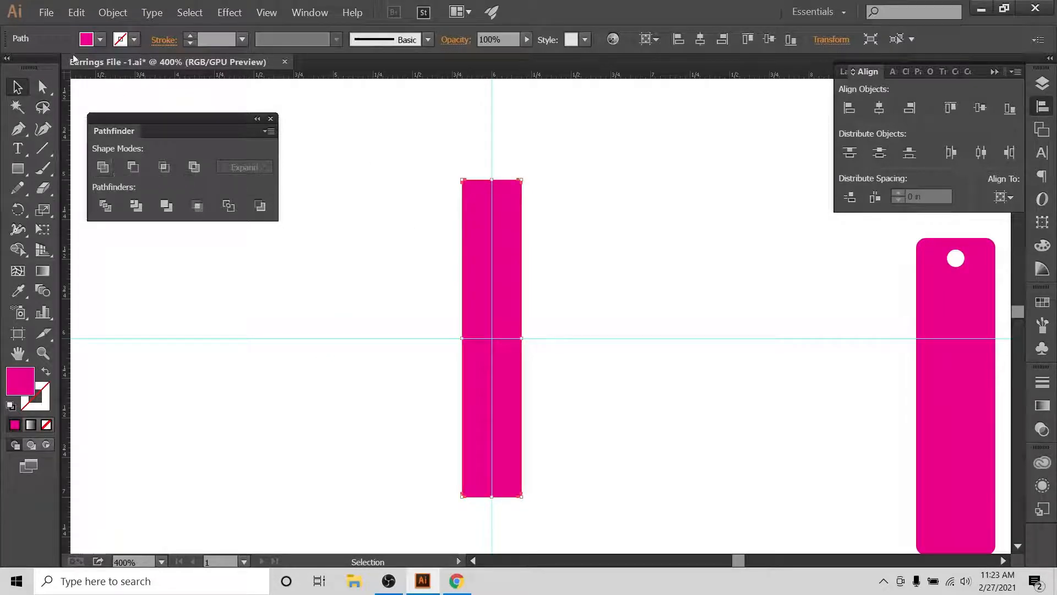
pyautogui.click(100, 39)
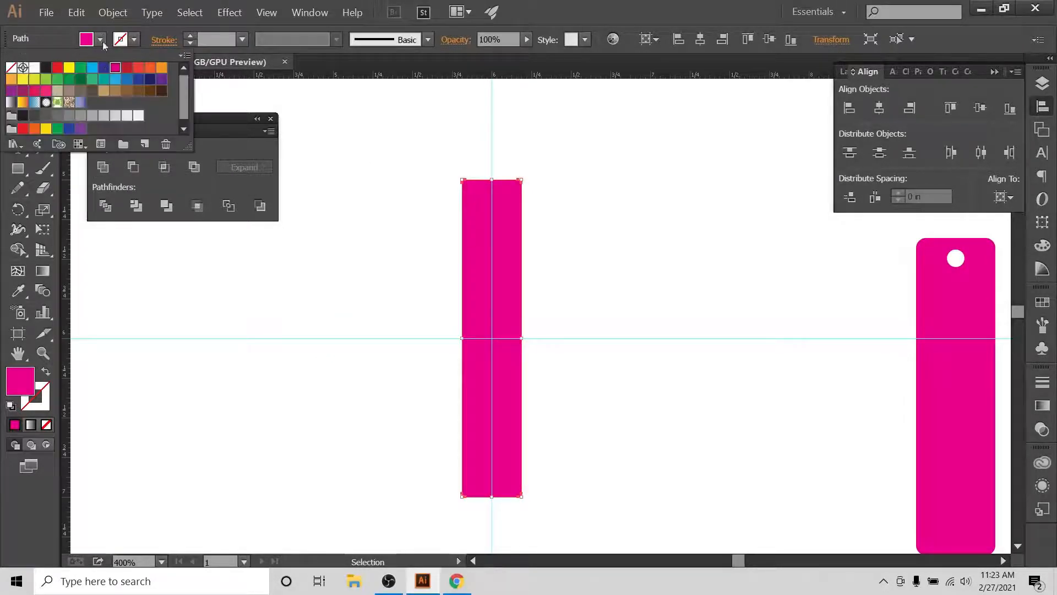
pyautogui.click(104, 67)
pyautogui.click(644, 175)
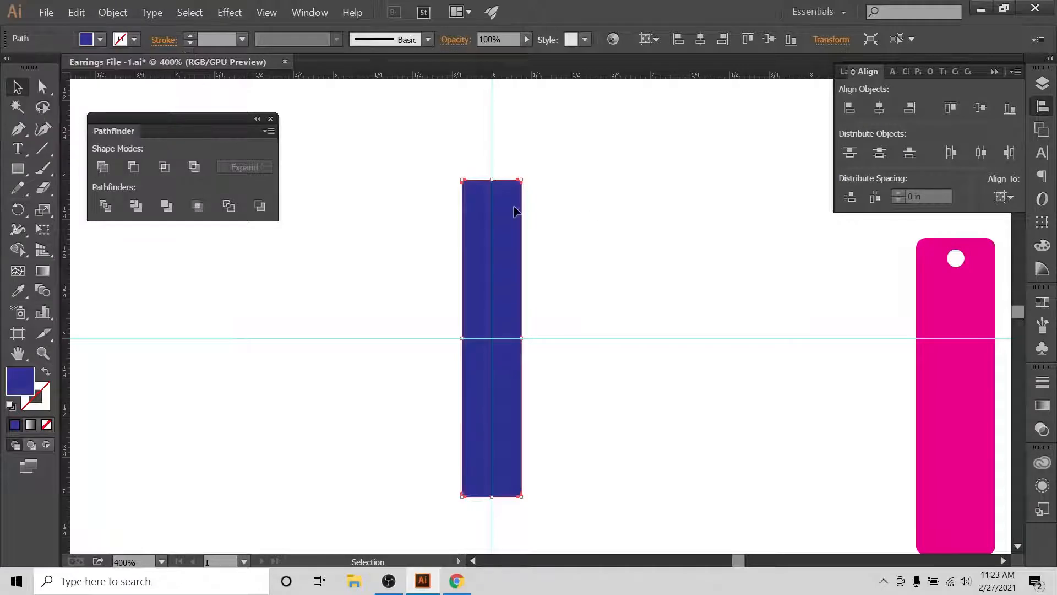
# Step: Move the blue copy away from the pink bar beneath it and undo the move
pyautogui.moveTo(514, 211); pyautogui.dragTo(299, 282)
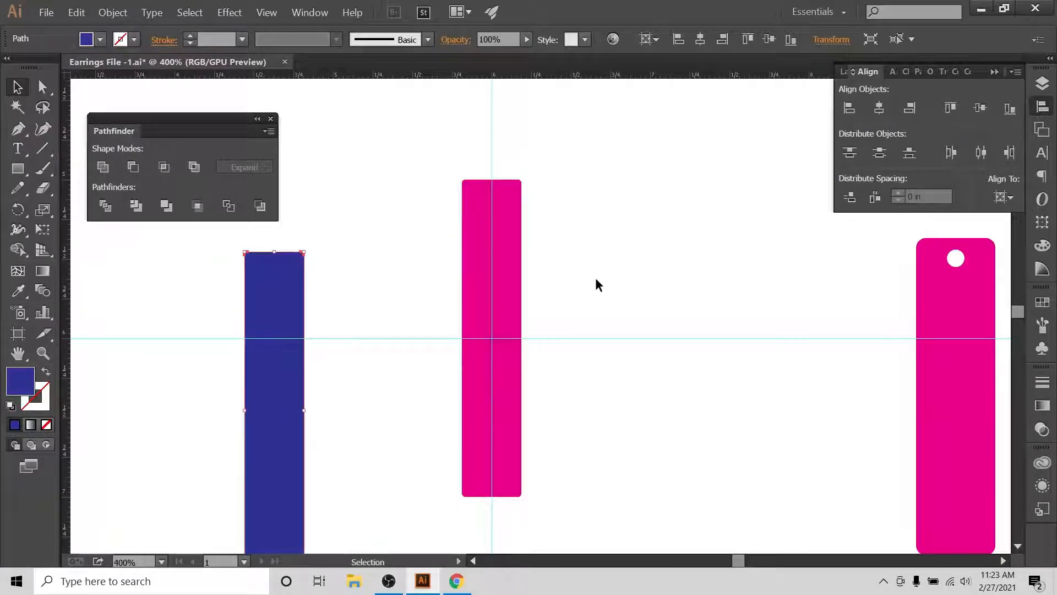
pyautogui.hotkey('ctrl', 'z')
pyautogui.click(623, 223)
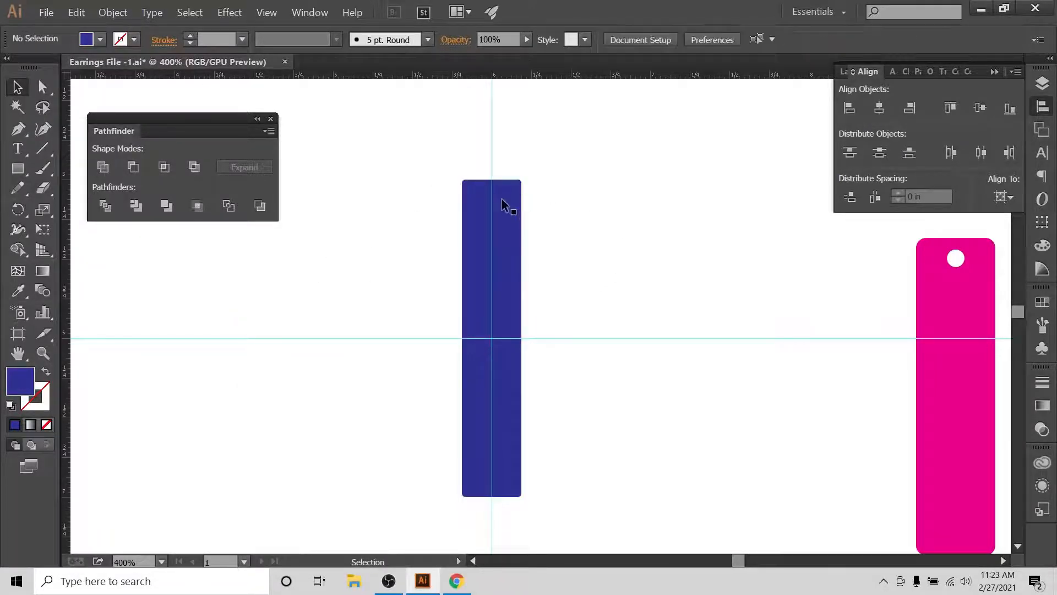
# Step: Duplicate the blue bar in place and fill the new copy with green
pyautogui.click(502, 199)
pyautogui.press('a')
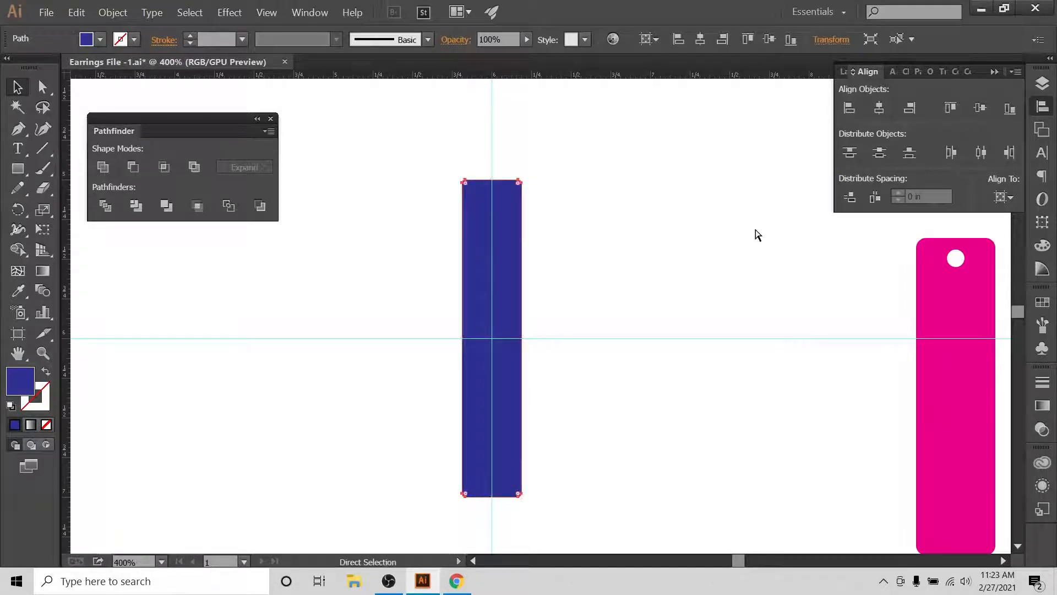
pyautogui.press('v')
pyautogui.click(104, 43)
pyautogui.click(83, 72)
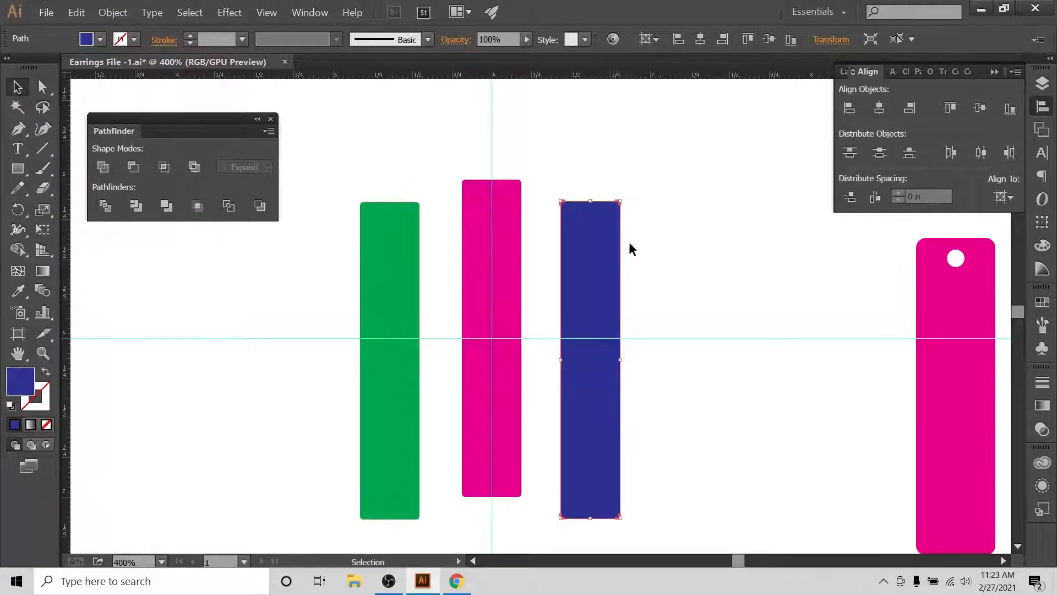
pyautogui.press('a')
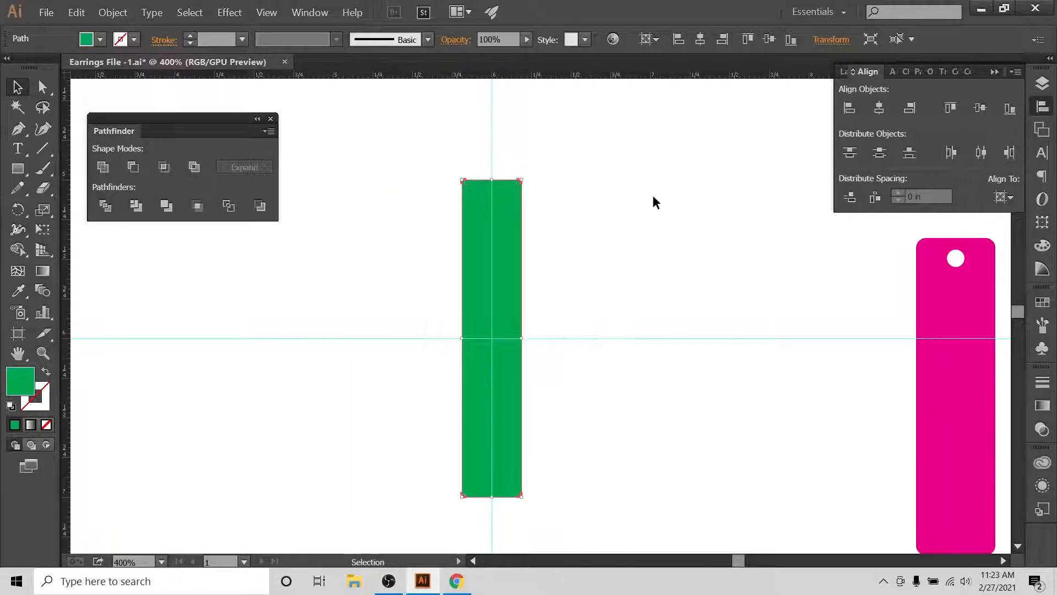
pyautogui.click(654, 197)
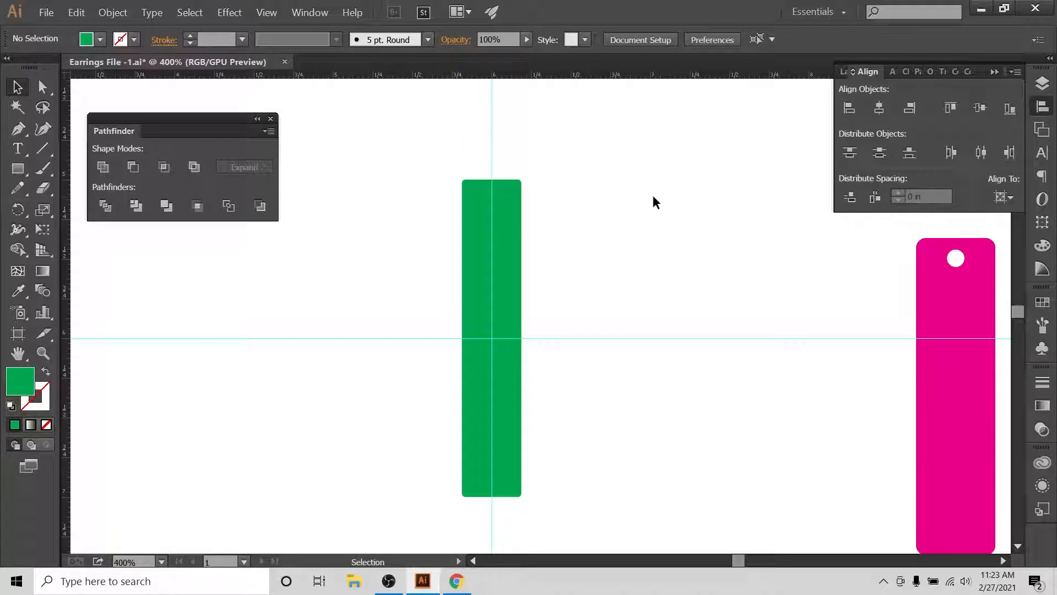
# Step: Spread the blue and green bars to either side of the pink one, then centre them vertically and distribute them evenly, aligned to the selection
pyautogui.moveTo(512, 229); pyautogui.dragTo(383, 219)
pyautogui.moveTo(357, 160); pyautogui.dragTo(669, 242)
pyautogui.click(1003, 197)
pyautogui.click(972, 217)
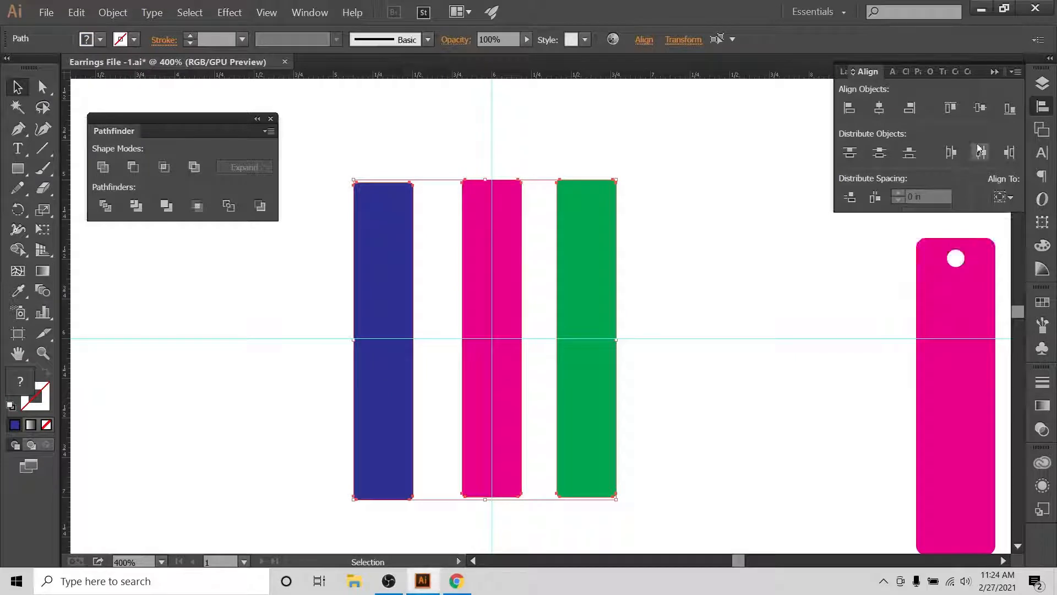
pyautogui.click(979, 107)
pyautogui.click(980, 153)
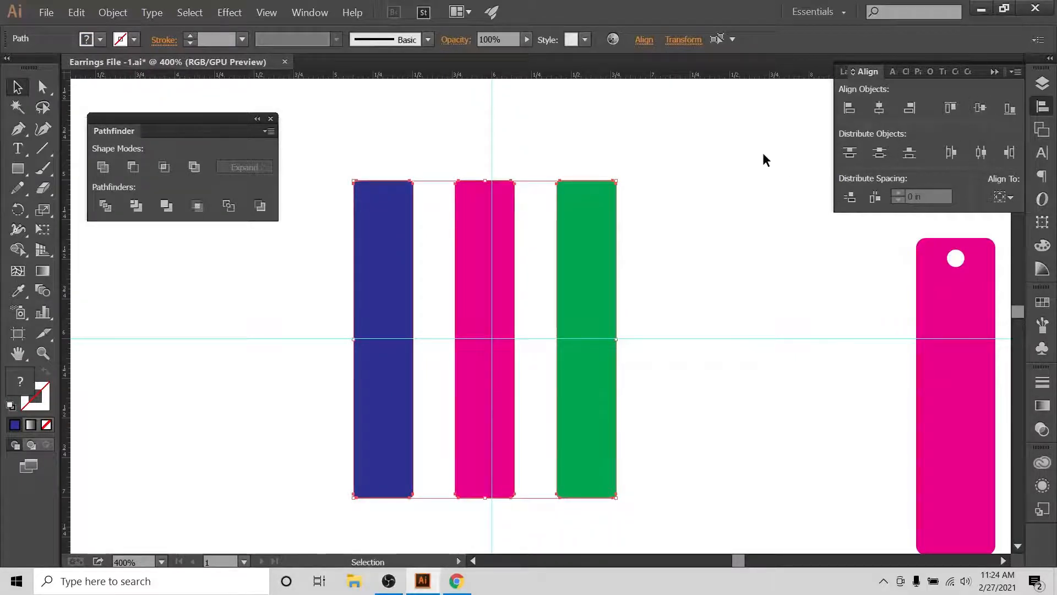
# Step: Hide the guides layer and clear the selection of the three bars
pyautogui.click(1042, 83)
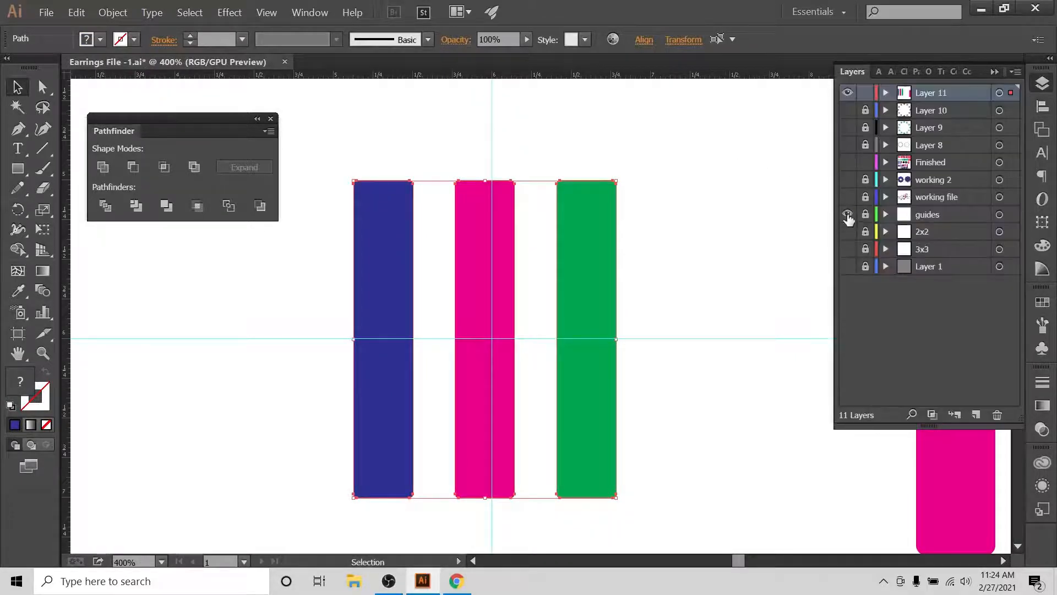
pyautogui.click(847, 214)
pyautogui.click(755, 210)
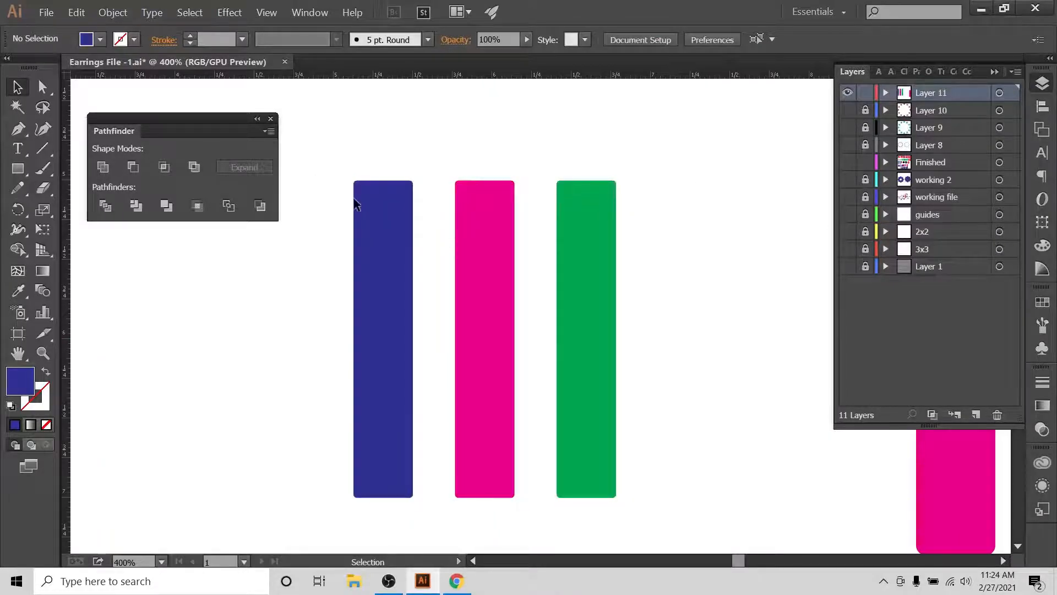
# Step: Inspect the stacking order of the pink, blue and green bars within Layer 11
pyautogui.click(885, 92)
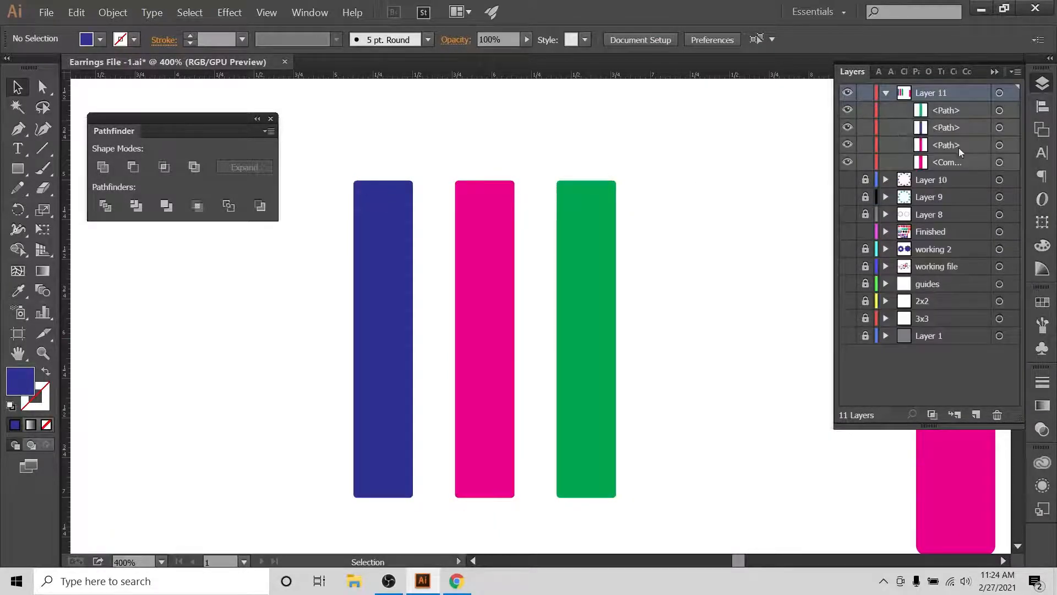
pyautogui.click(502, 228)
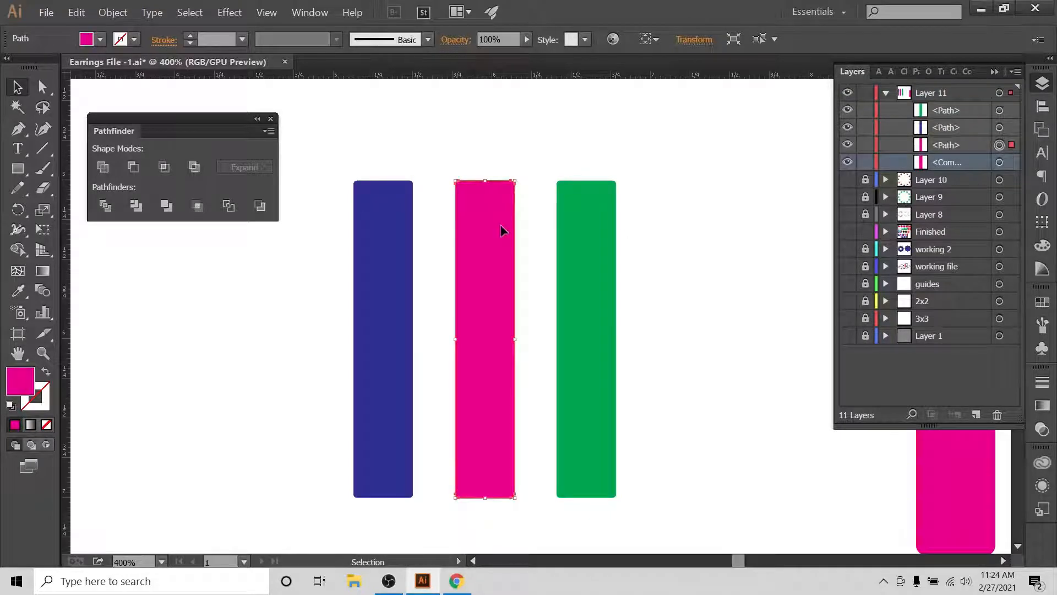
pyautogui.click(392, 231)
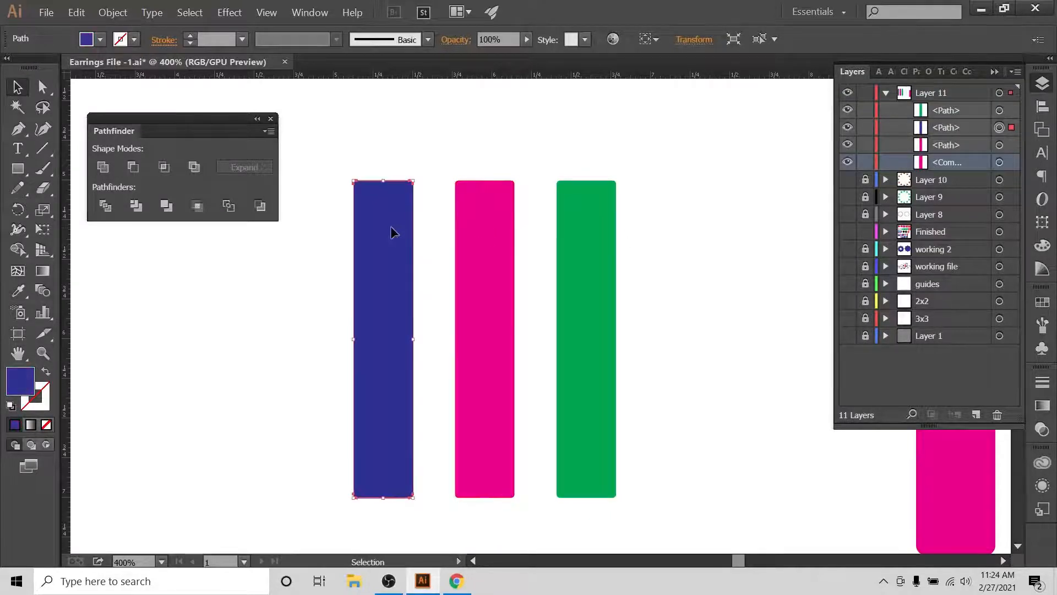
pyautogui.click(603, 250)
pyautogui.click(479, 268)
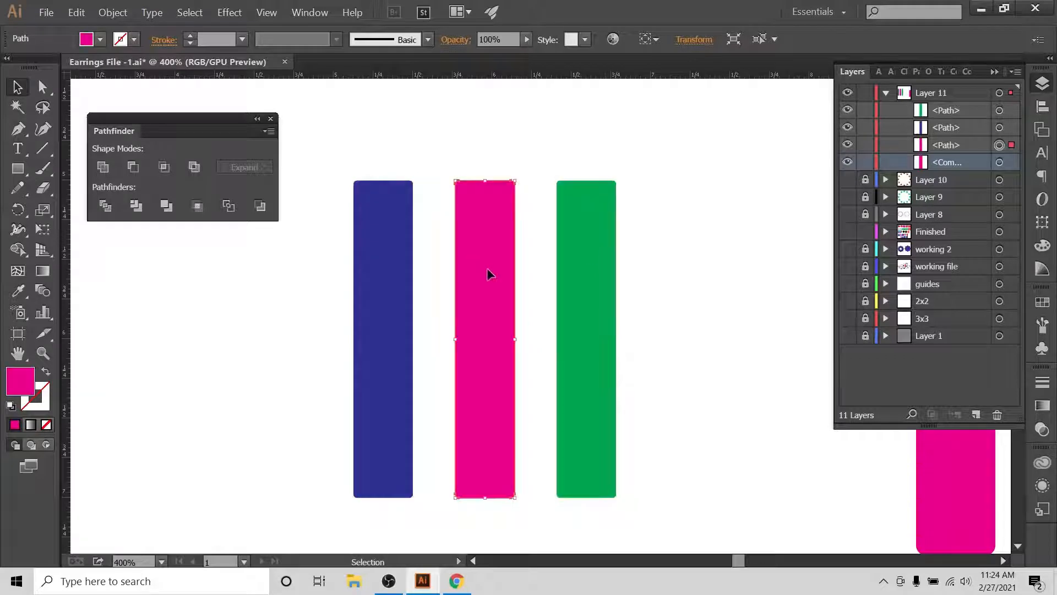
# Step: Reorder the bars so the pink one comes first, the blue one is in the middle and the green one last
pyautogui.moveTo(487, 269); pyautogui.dragTo(300, 275)
pyautogui.moveTo(396, 235); pyautogui.dragTo(512, 233)
pyautogui.moveTo(298, 237); pyautogui.dragTo(417, 230)
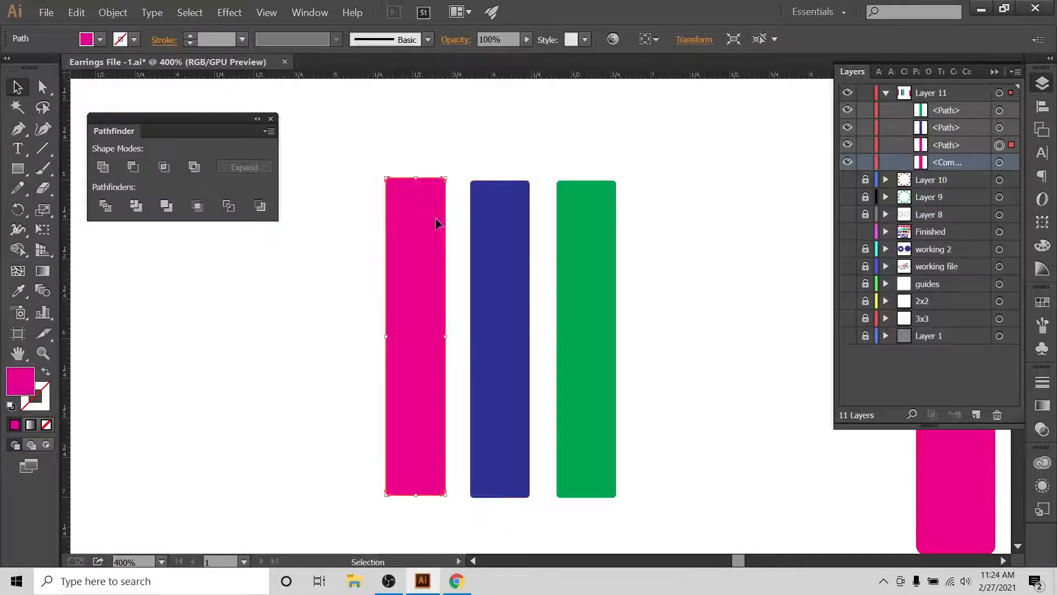
# Step: Align the three reordered bars by their vertical centres and distribute them evenly by their horizontal centres
pyautogui.moveTo(678, 219); pyautogui.dragTo(307, 292)
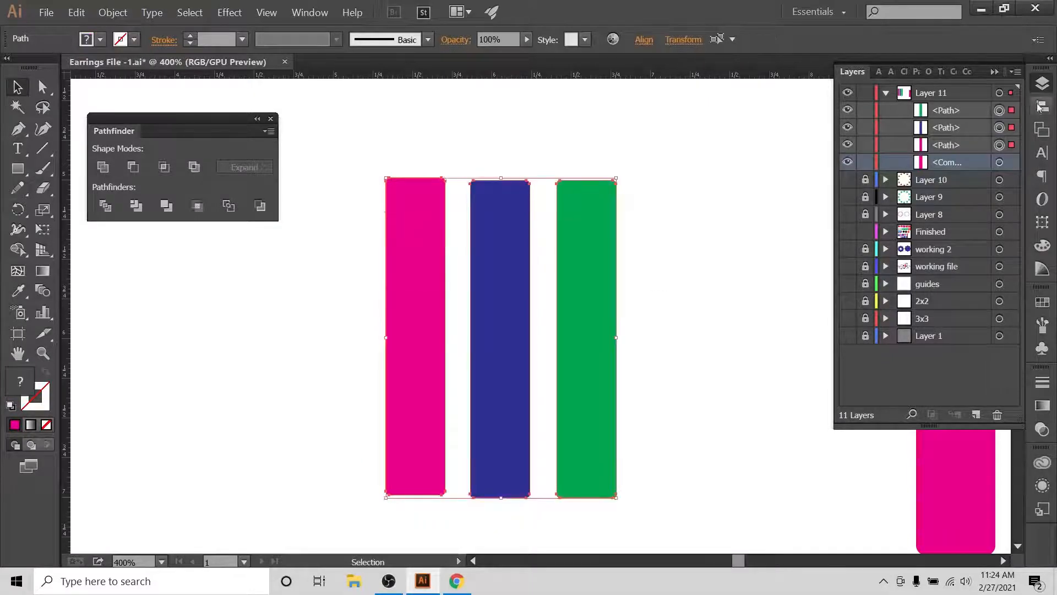
pyautogui.click(1042, 107)
pyautogui.click(1003, 197)
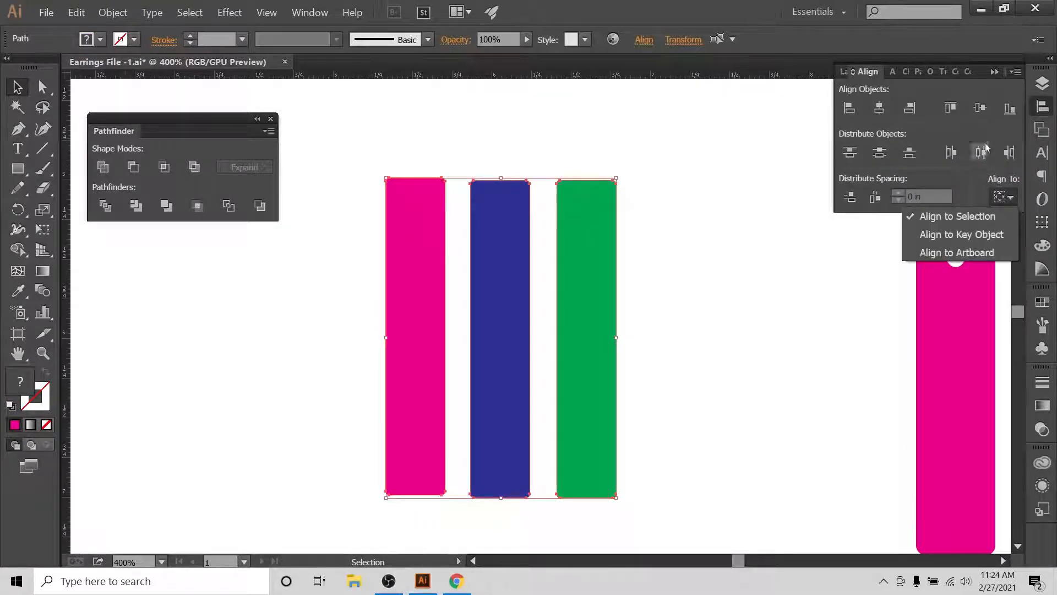
pyautogui.click(980, 108)
pyautogui.click(981, 152)
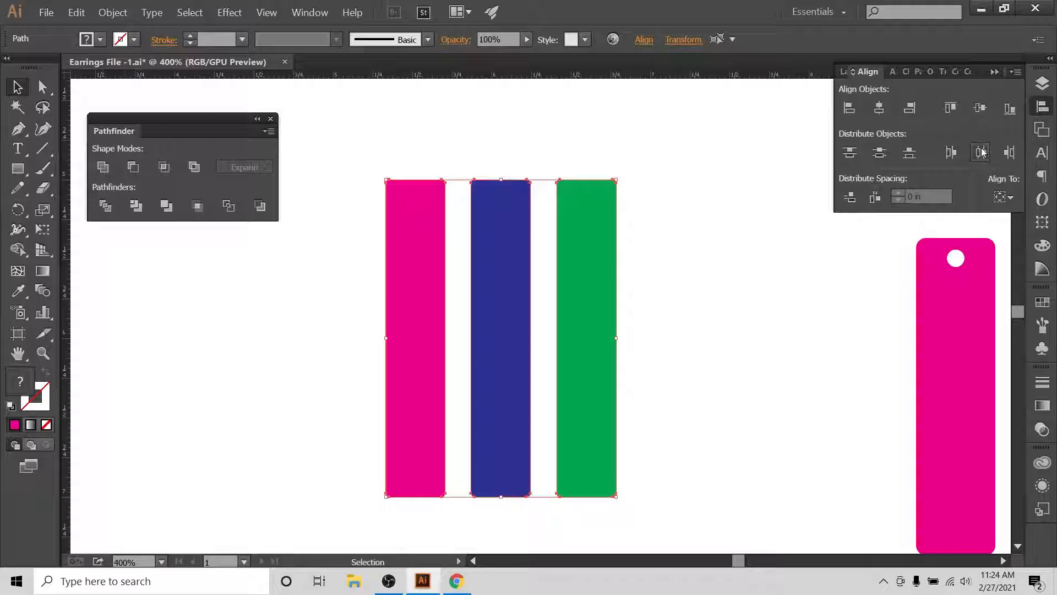
pyautogui.click(776, 236)
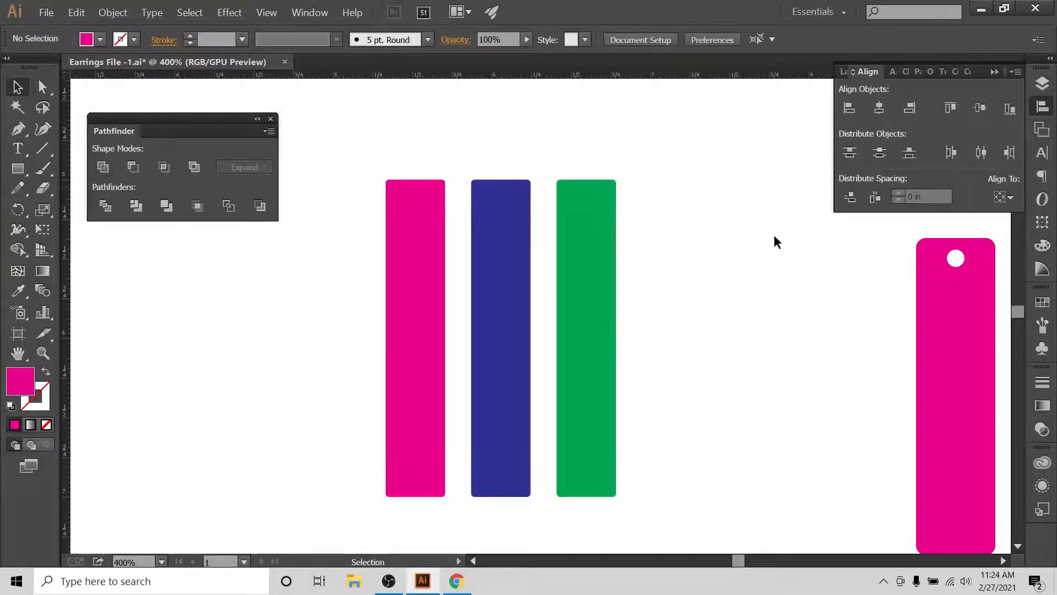
# Step: Switch to Chrome to view the stacked earrings cut file on Etsy, and return to Illustrator
pyautogui.hotkey('ctrl', '+')
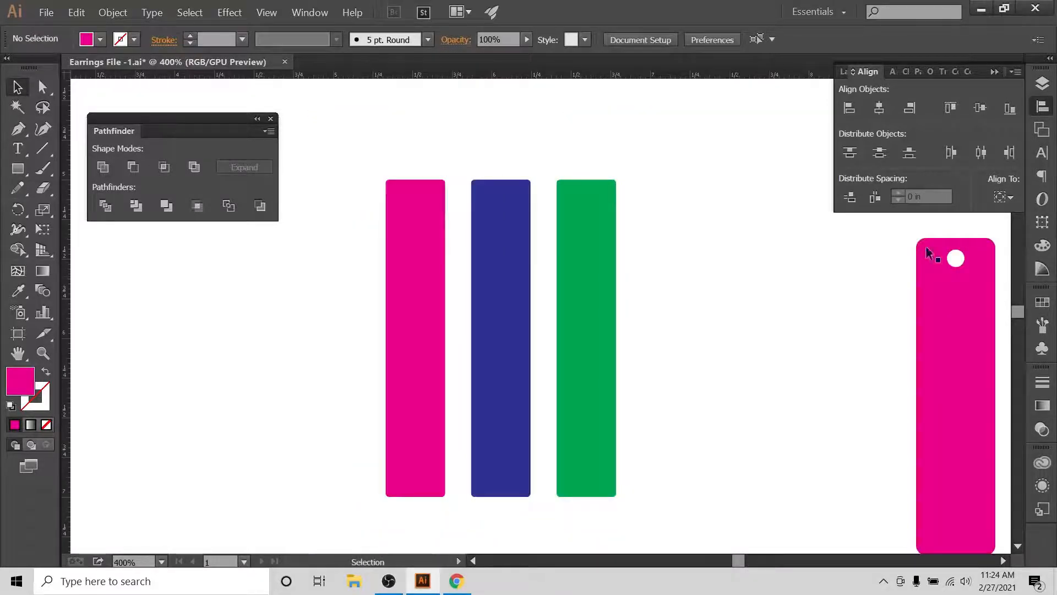
pyautogui.click(456, 581)
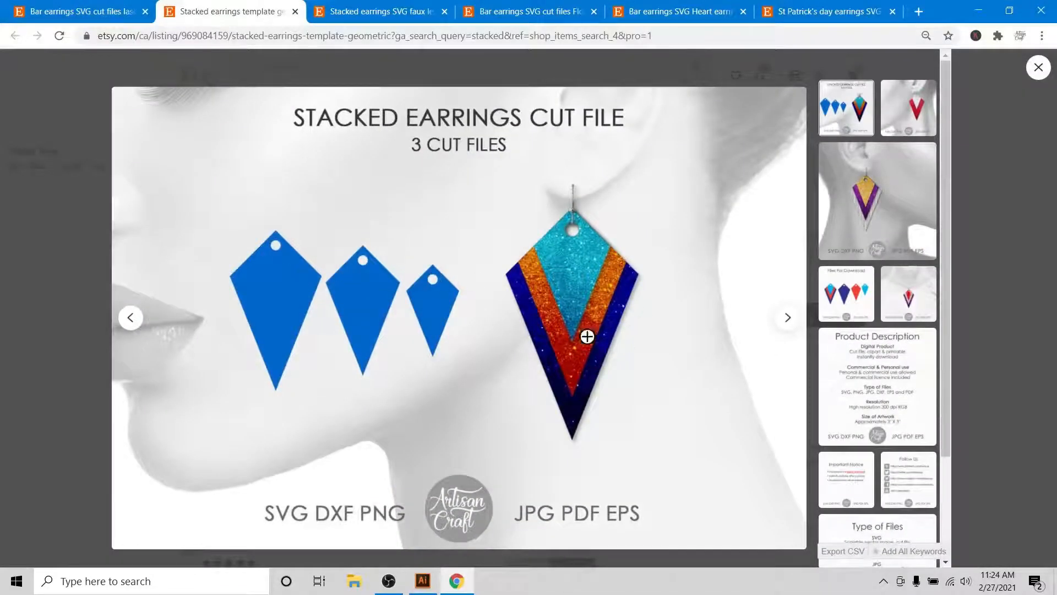
pyautogui.click(423, 581)
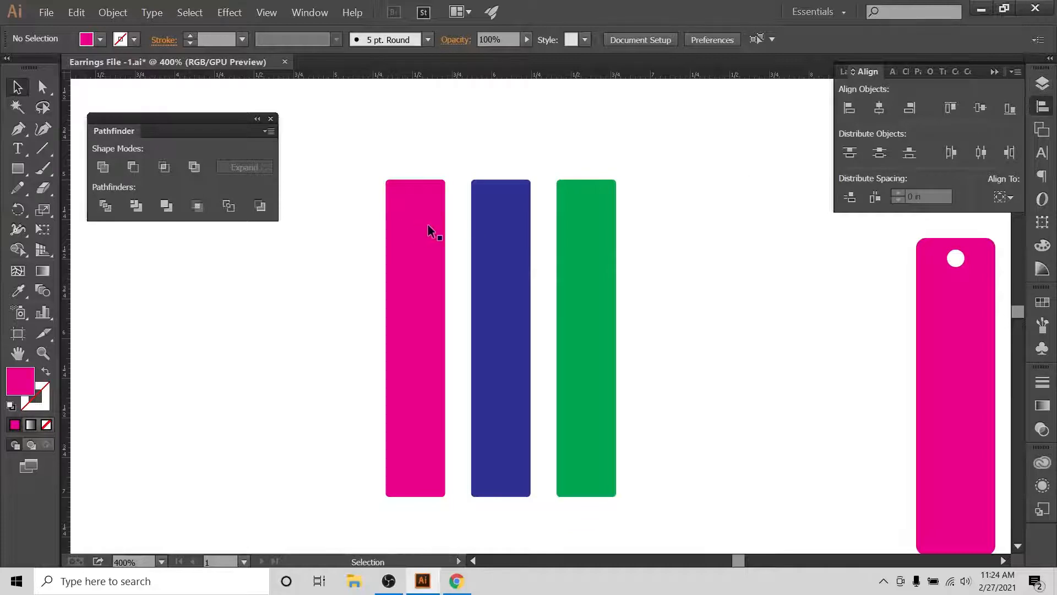
pyautogui.moveTo(317, 152); pyautogui.dragTo(443, 492)
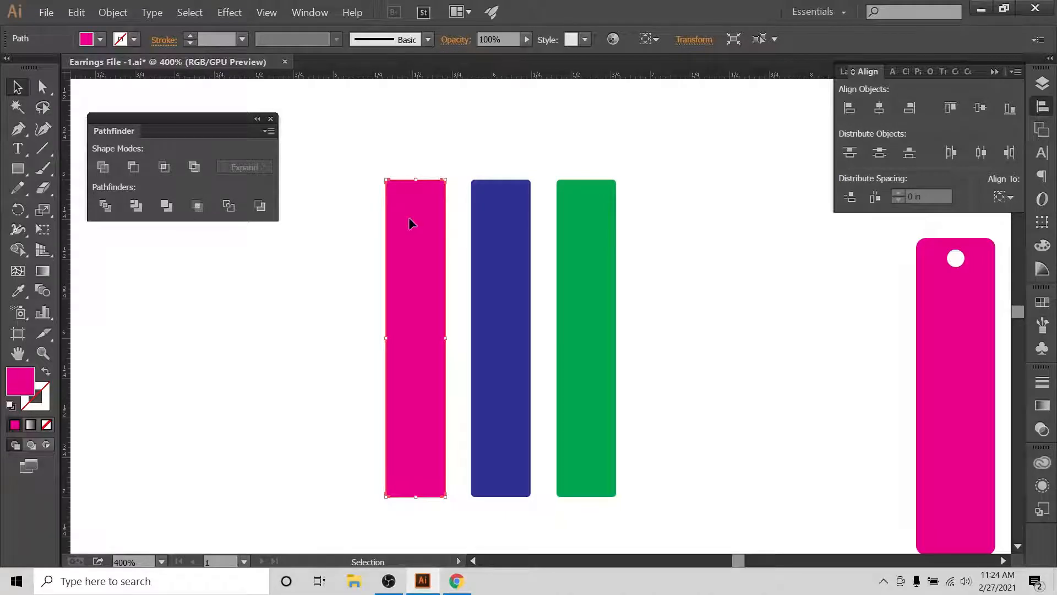
pyautogui.click(506, 210)
pyautogui.click(594, 235)
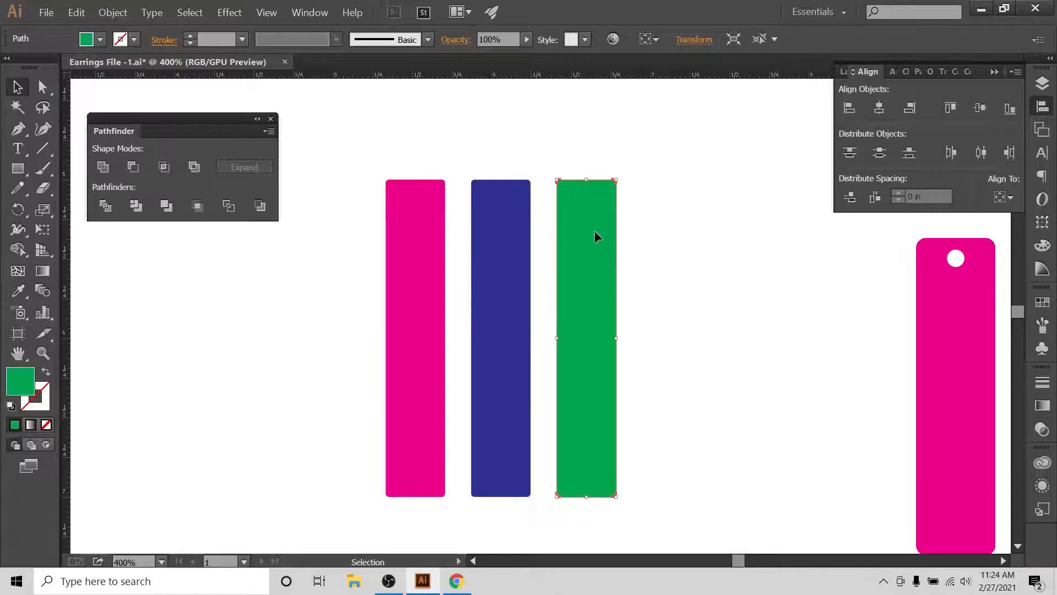
pyautogui.click(485, 229)
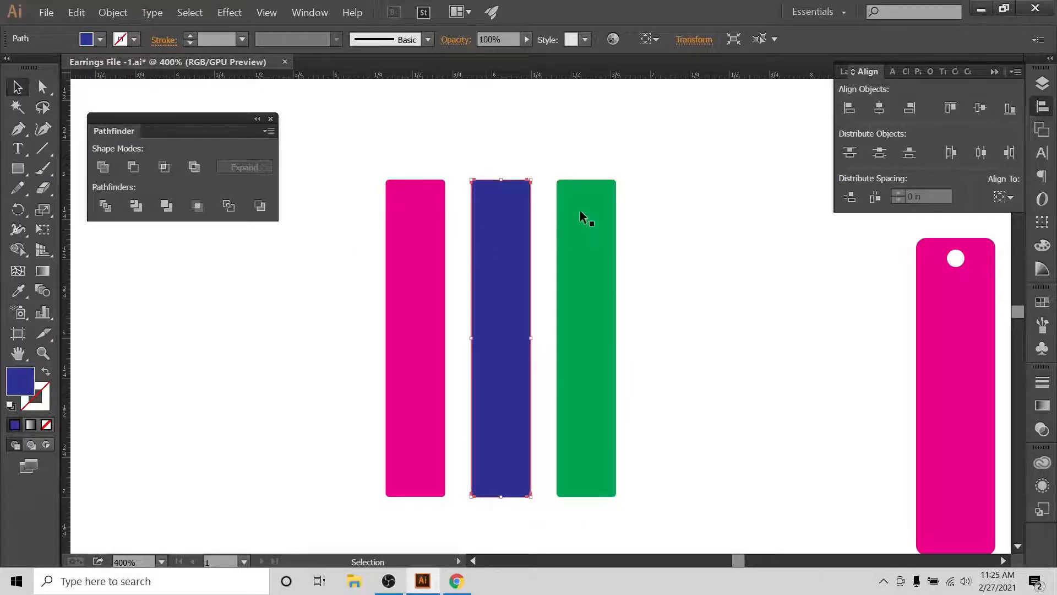
# Step: Examine the rounded lower corners of the pink, blue and green bars up close
pyautogui.click(595, 209)
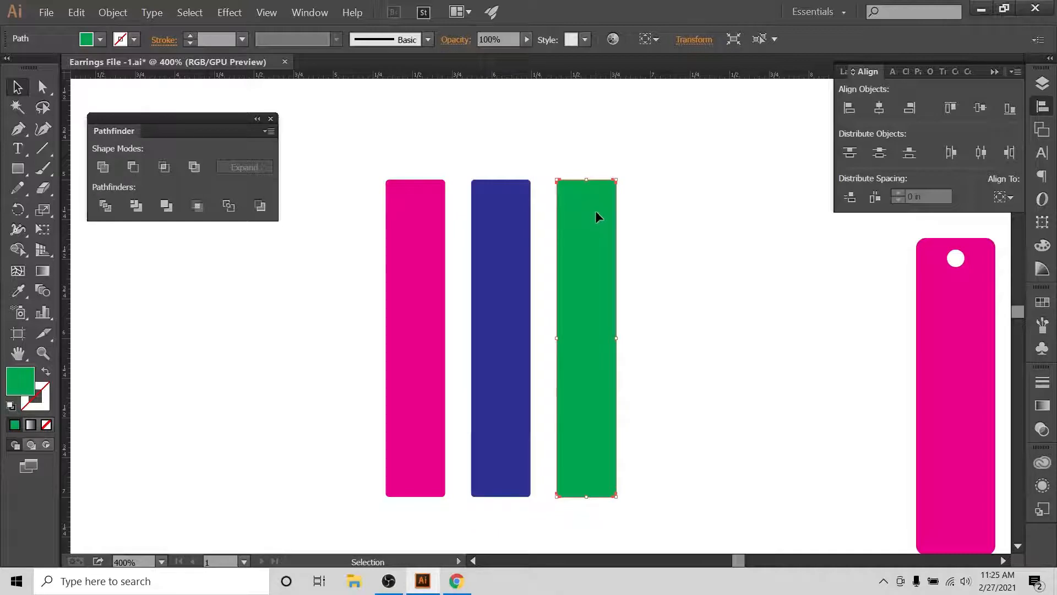
pyautogui.click(44, 89)
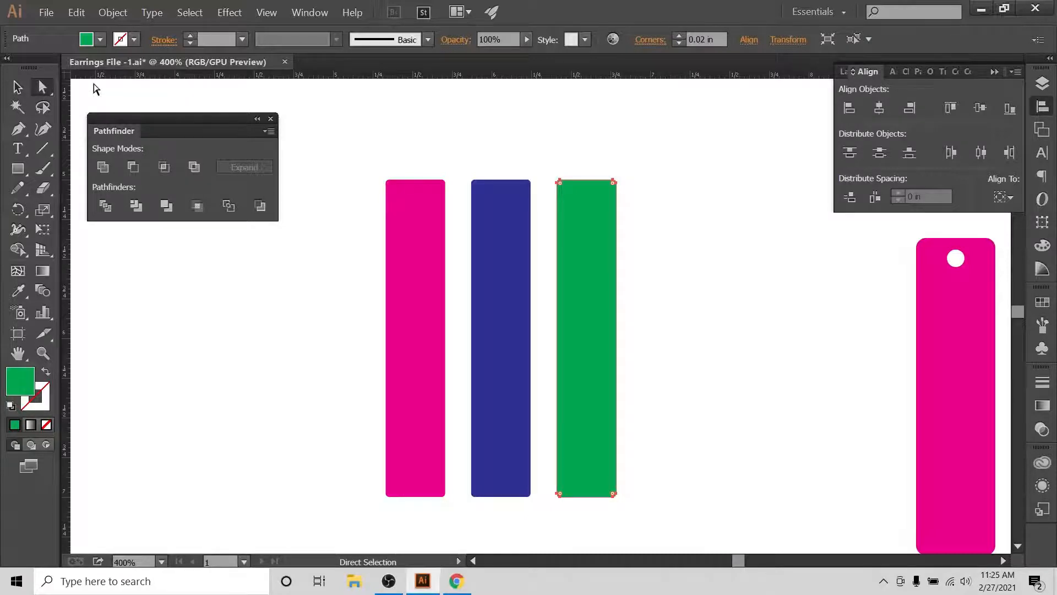
pyautogui.hotkey('ctrl', '=')
pyautogui.hotkey('ctrl', '=')
pyautogui.hotkey('ctrl', '=')
pyautogui.hotkey('ctrl', '=')
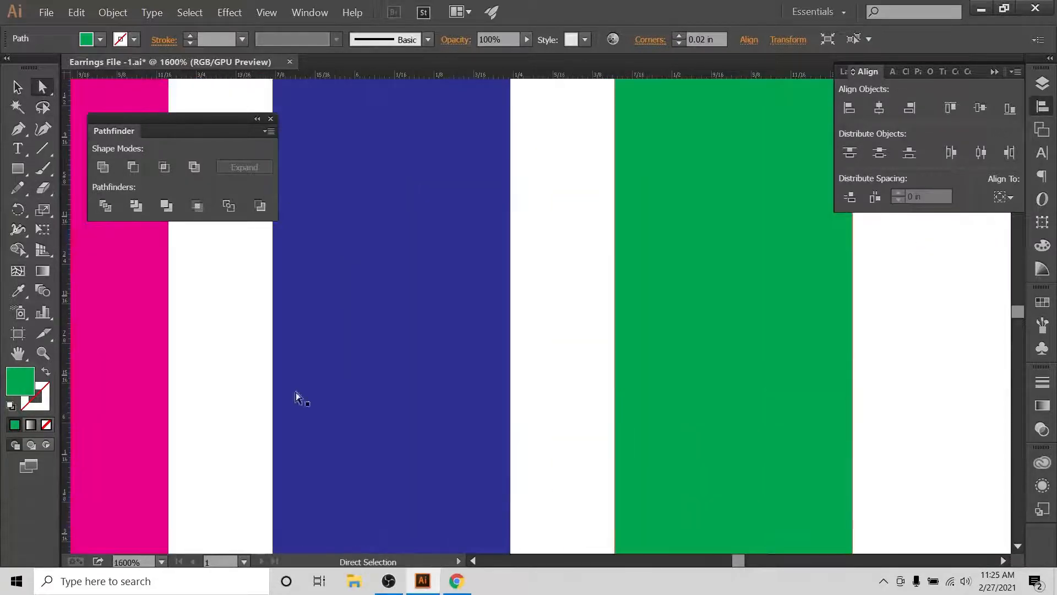
pyautogui.scroll(-3, 373, 462)
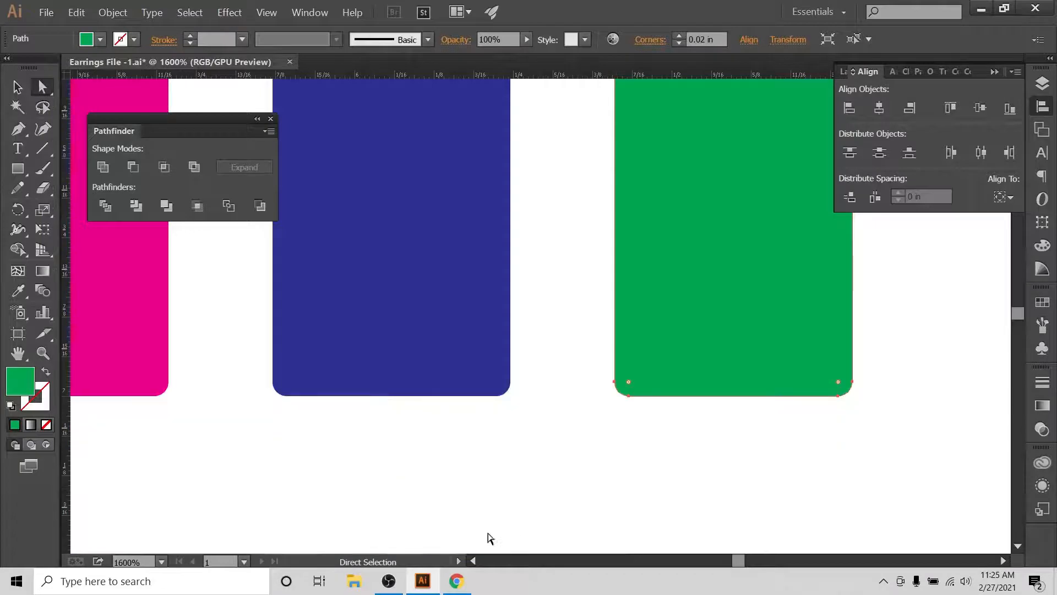
pyautogui.click(472, 560)
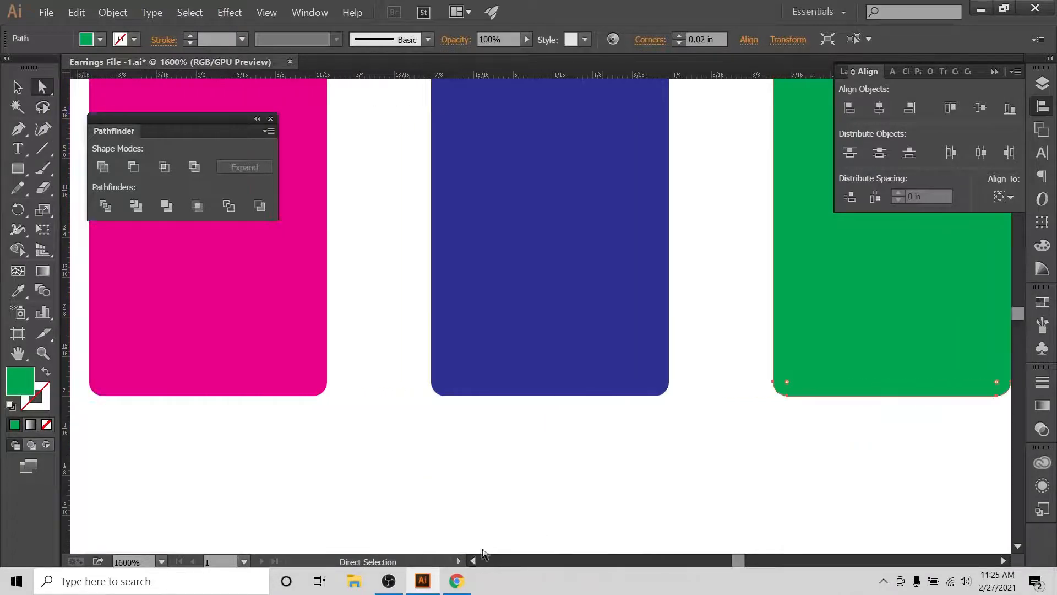
pyautogui.click(472, 464)
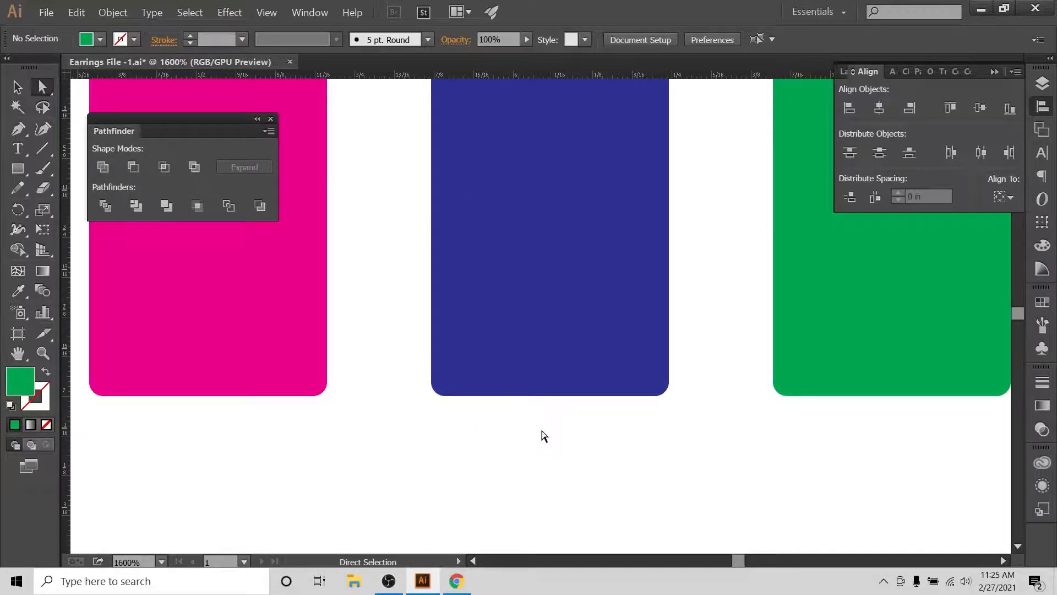
pyautogui.hotkey('ctrl', '-')
pyautogui.hotkey('ctrl', '-')
pyautogui.hotkey('ctrl', '-')
pyautogui.hotkey('ctrl', '-')
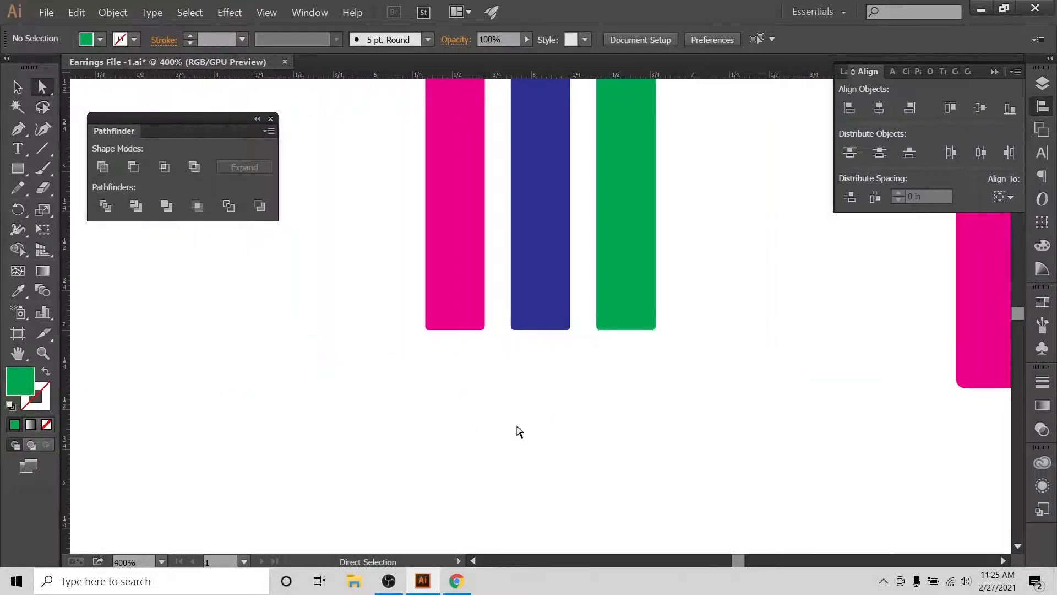
pyautogui.scroll(2, 505, 408)
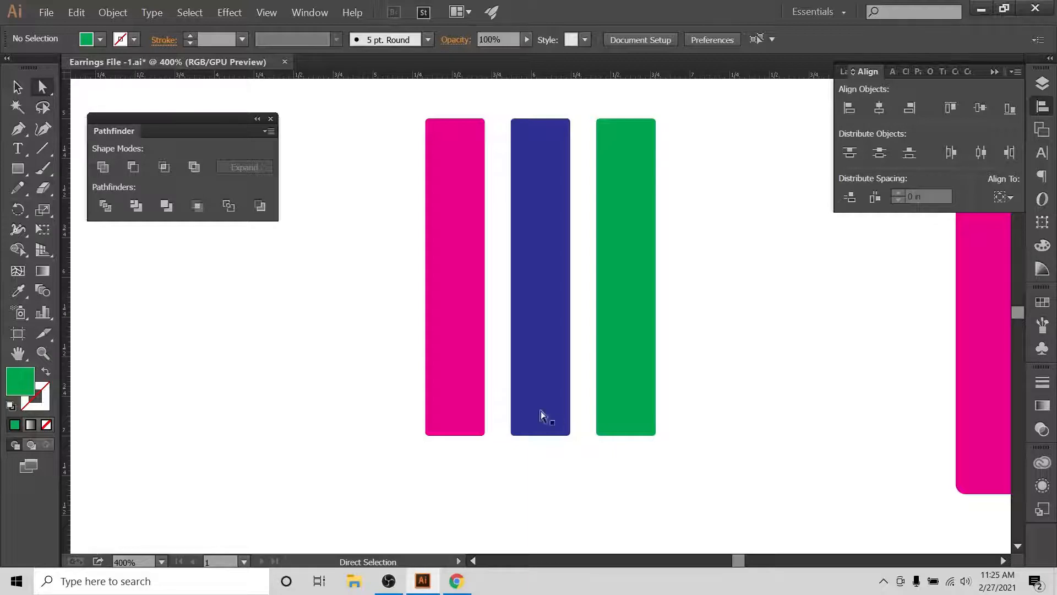
pyautogui.moveTo(500, 381); pyautogui.dragTo(587, 465)
pyautogui.click(17, 86)
pyautogui.click(261, 300)
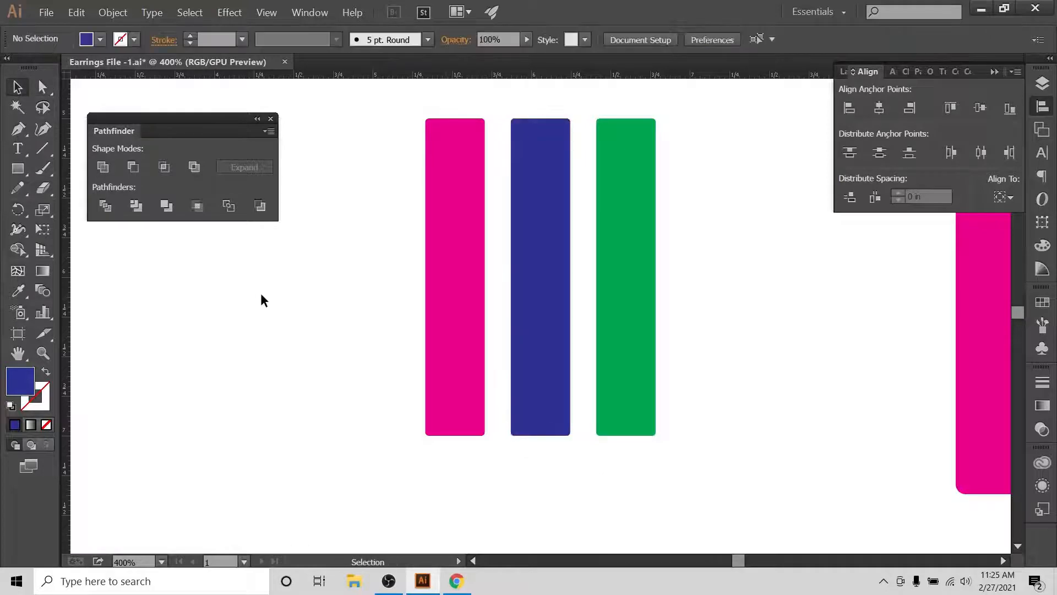
pyautogui.click(531, 180)
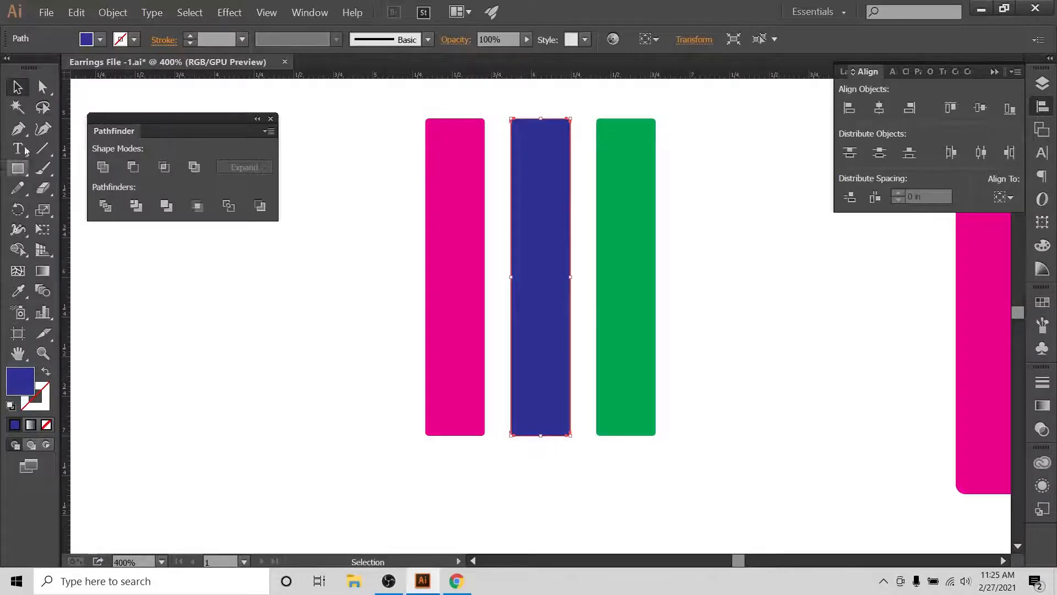
pyautogui.click(225, 343)
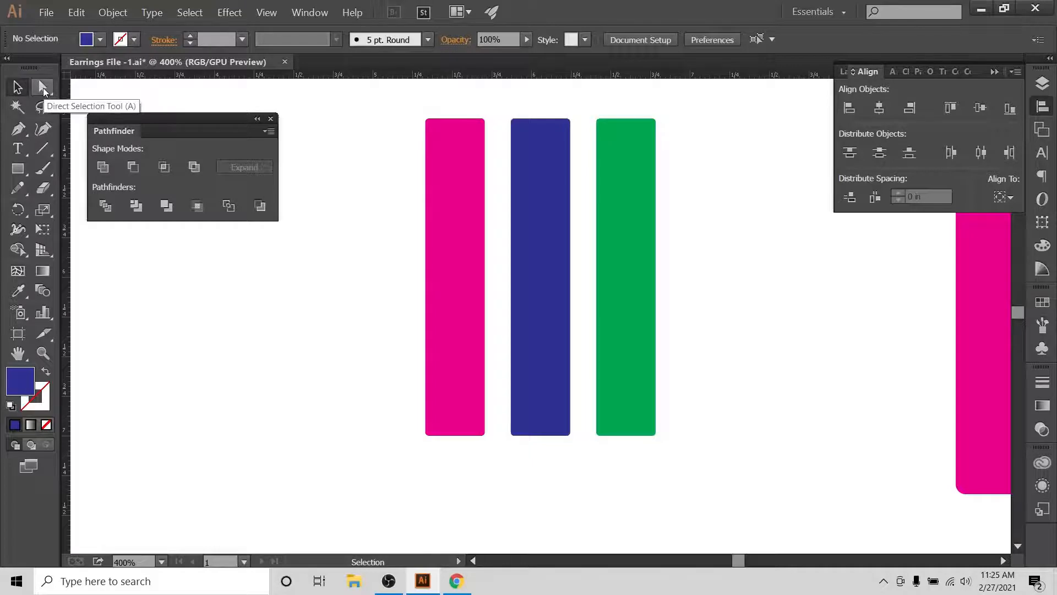
# Step: Shorten the blue bar to about 1.4 in by moving only its two lower rounded corners upward, keeping the corner radius
pyautogui.click(43, 88)
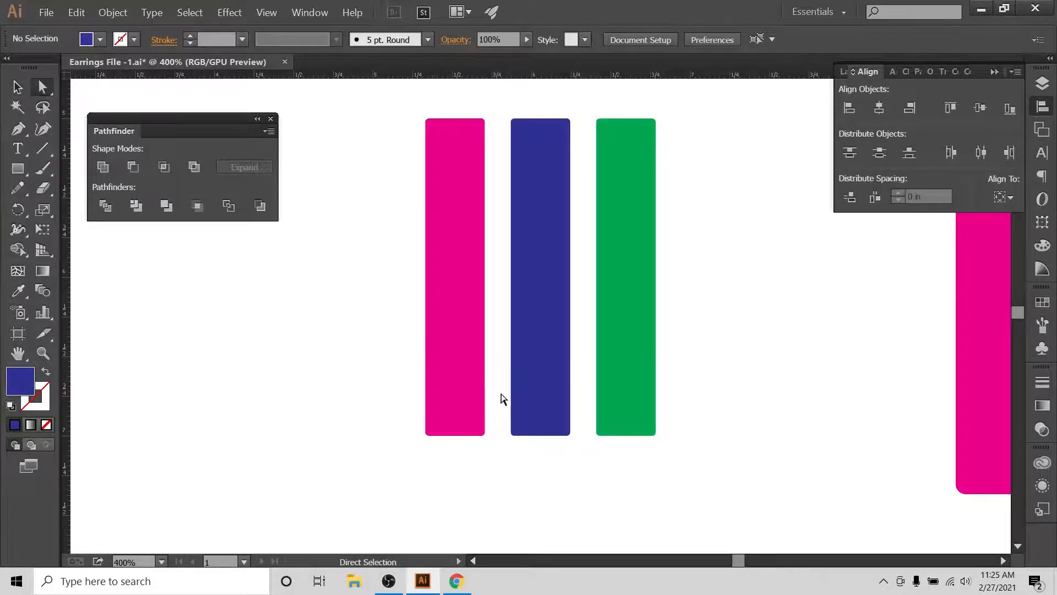
pyautogui.moveTo(501, 393); pyautogui.dragTo(584, 458)
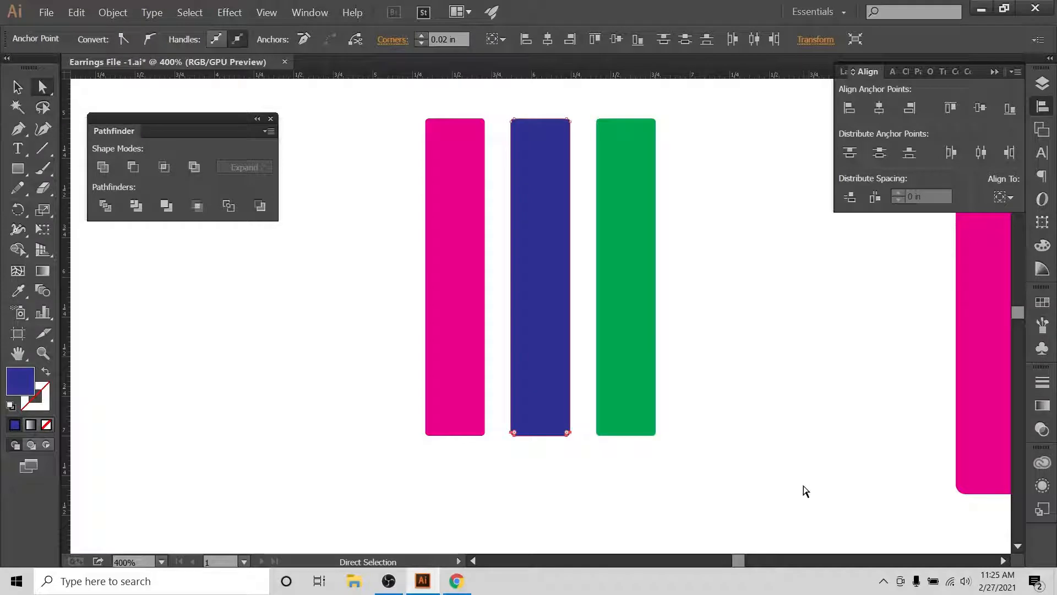
pyautogui.press('Up')
pyautogui.press('Up')
pyautogui.press('Up')
pyautogui.press('Up')
pyautogui.press('Up')
pyautogui.press('Up')
pyautogui.press('Up')
pyautogui.press('Up')
pyautogui.press('Up')
pyautogui.press('Up')
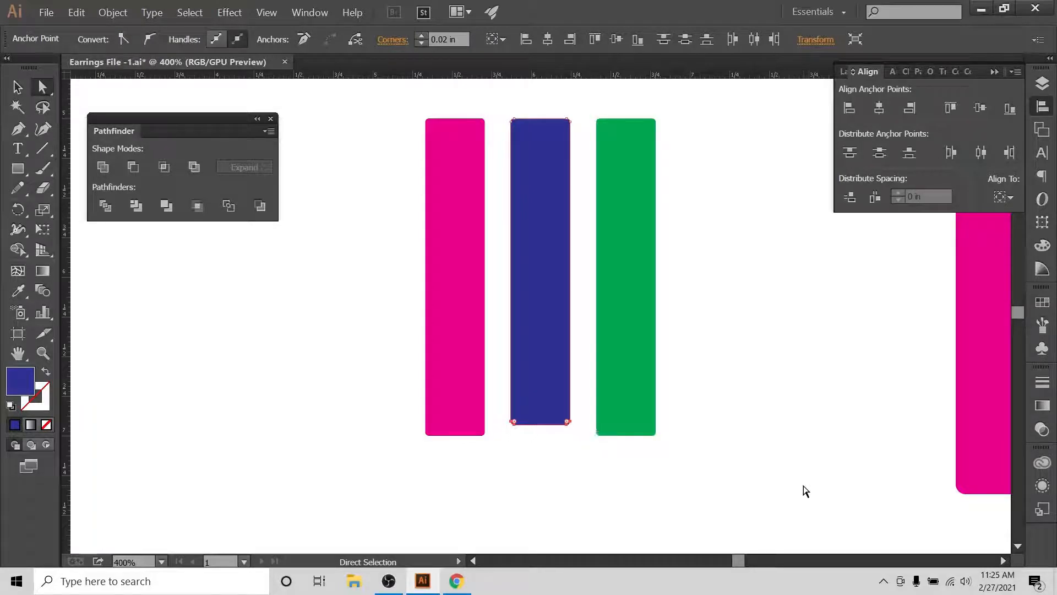
pyautogui.press('Up')
pyautogui.press('Up')
pyautogui.press('Up')
pyautogui.press('Up')
pyautogui.press('Up')
pyautogui.press('Up')
pyautogui.press('Up')
pyautogui.press('Up')
pyautogui.press('Up')
pyautogui.press('Up')
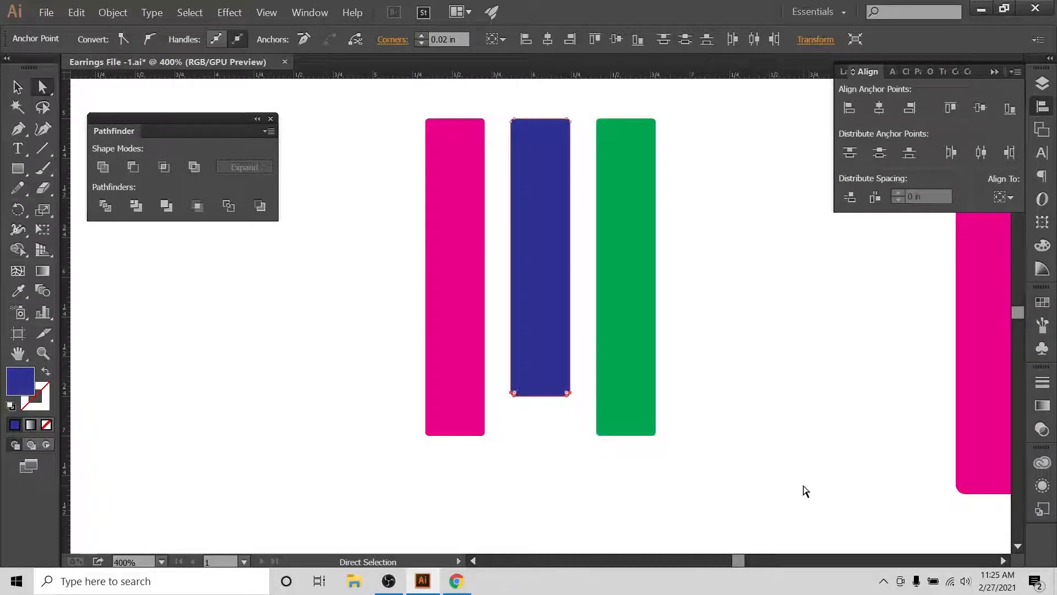
pyautogui.press('Up')
pyautogui.press('Up')
pyautogui.press('Up')
pyautogui.press('Up')
pyautogui.press('Up')
pyautogui.press('Up')
pyautogui.press('Up')
pyautogui.press('Up')
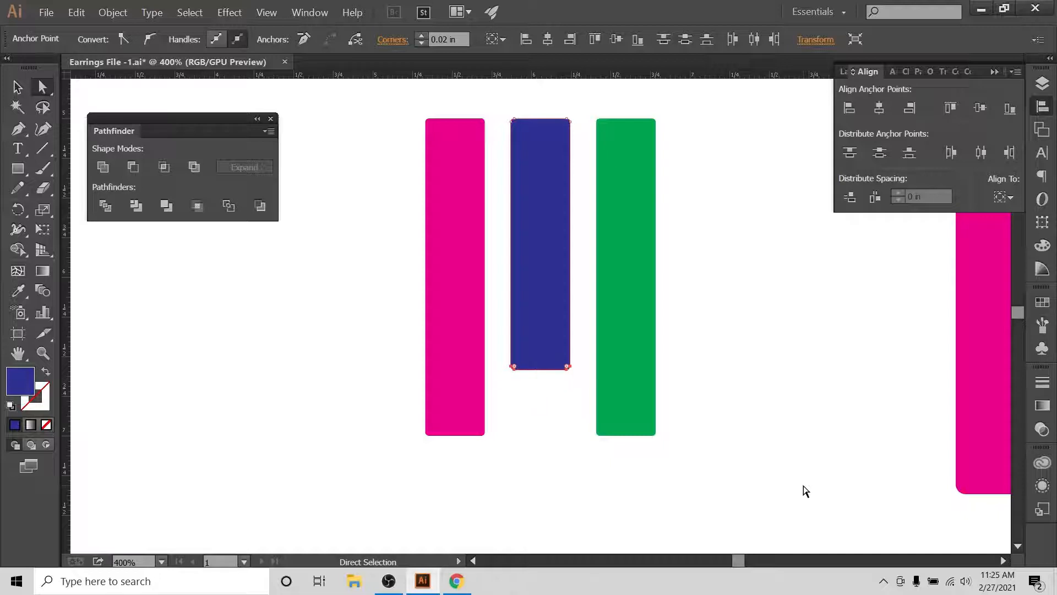
pyautogui.press('Up')
pyautogui.press('Up')
pyautogui.press('Up')
pyautogui.press('Up')
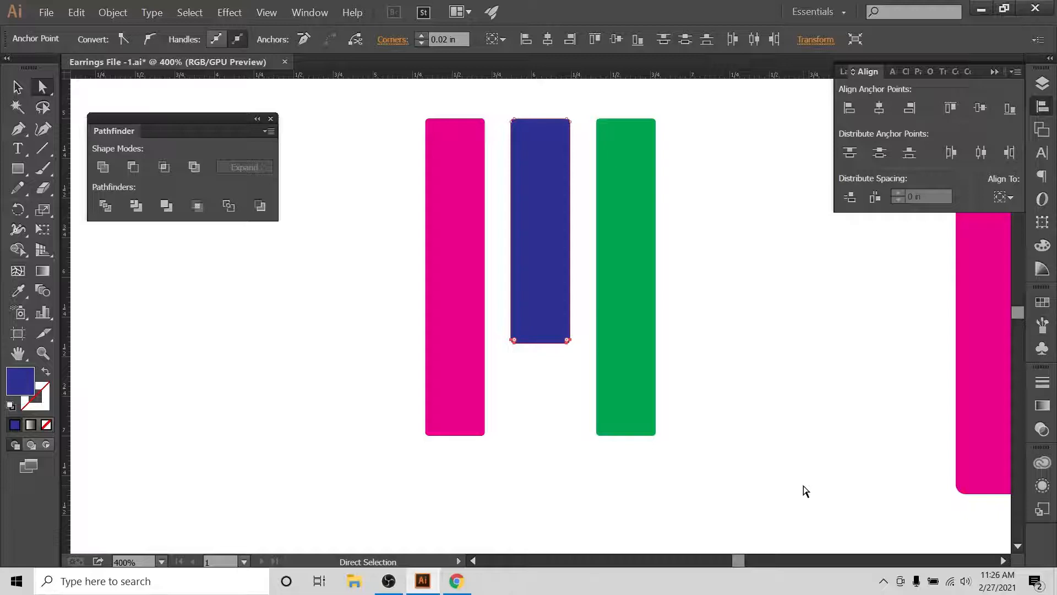
pyautogui.click(809, 404)
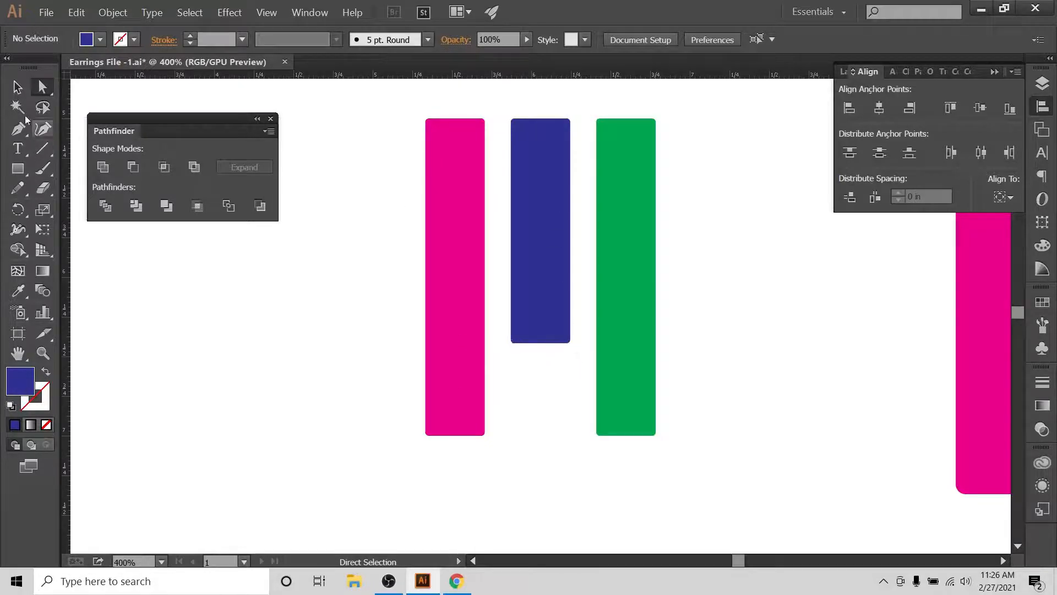
# Step: Switch to Chrome to check the three graduated sizes in the Etsy stacked earrings listing, and return to Illustrator
pyautogui.click(18, 86)
pyautogui.click(627, 167)
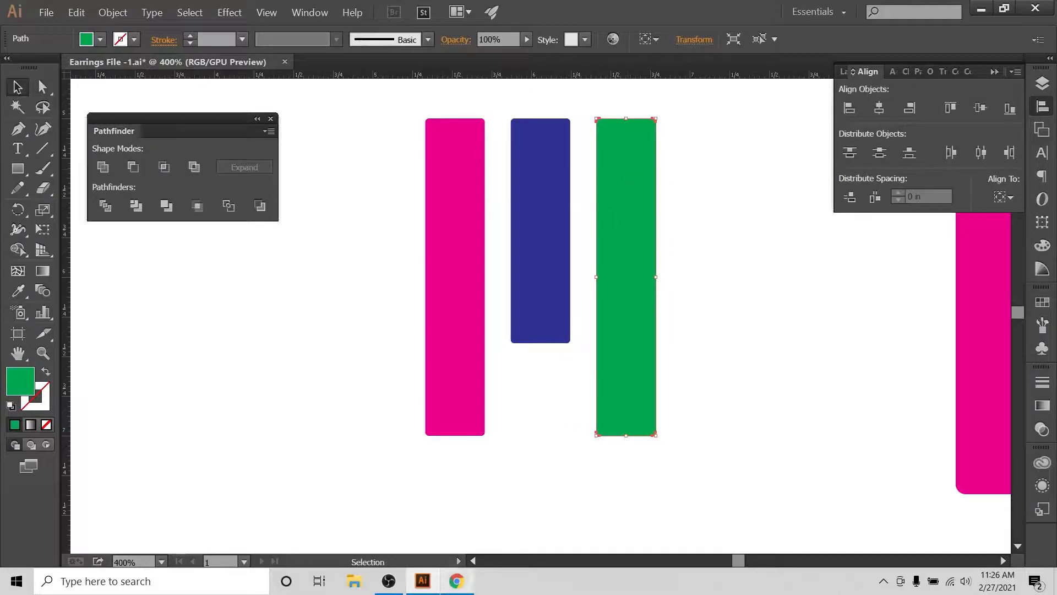
pyautogui.click(455, 583)
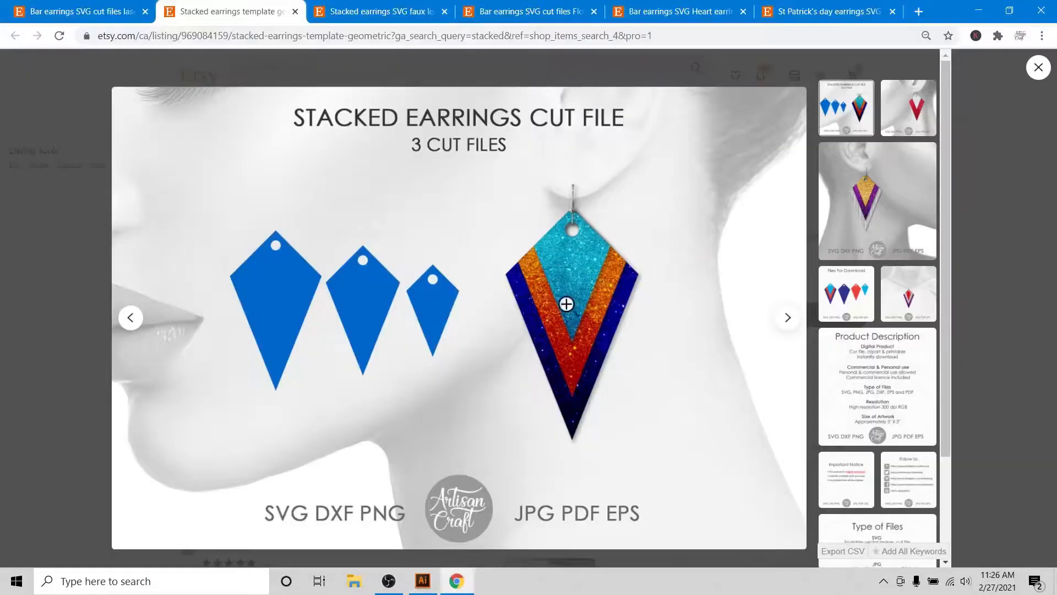
pyautogui.click(422, 581)
pyautogui.click(786, 327)
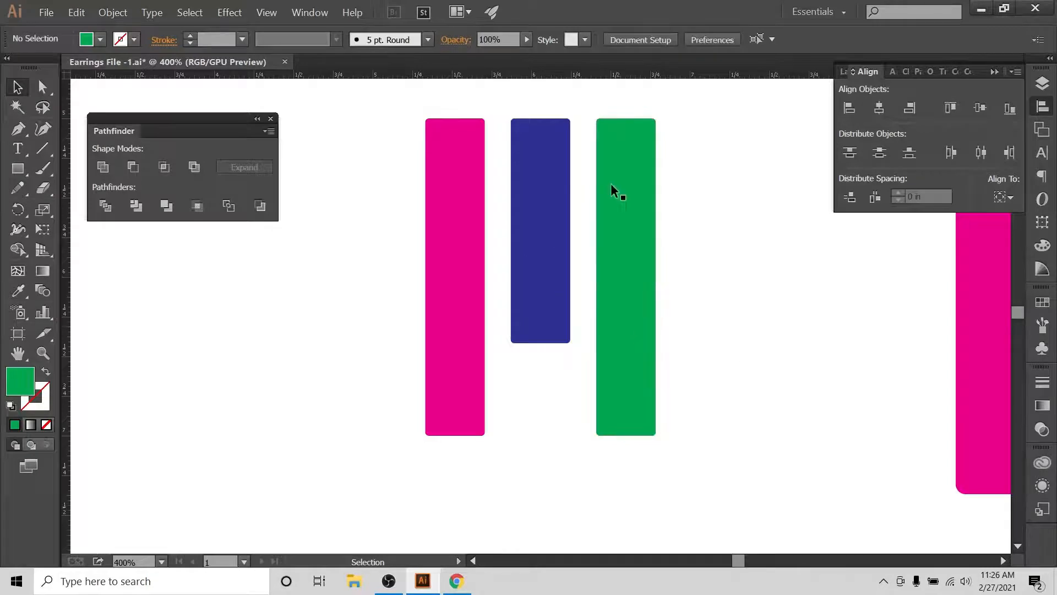
# Step: Shorten the green bar to about 0.85 in by moving only its two lower rounded corners upward, keeping the corner radius
pyautogui.click(625, 176)
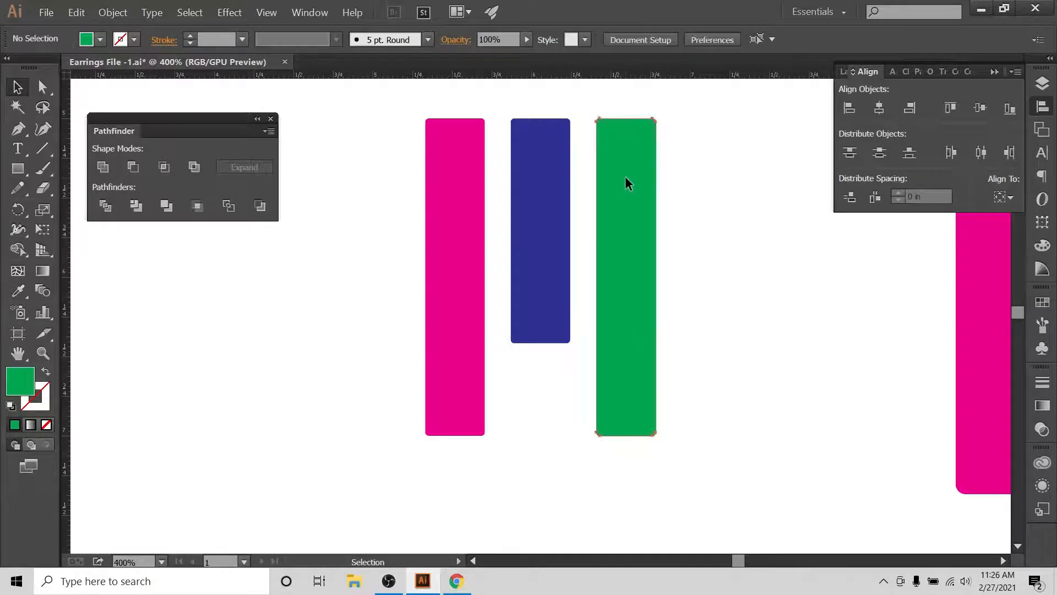
pyautogui.click(682, 158)
pyautogui.click(41, 87)
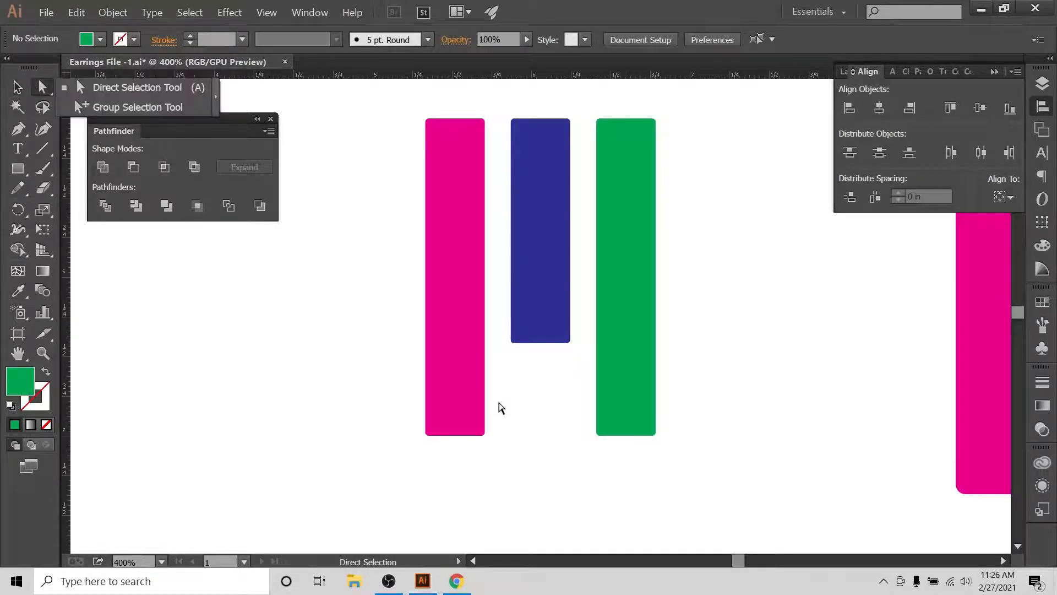
pyautogui.moveTo(570, 403); pyautogui.dragTo(696, 467)
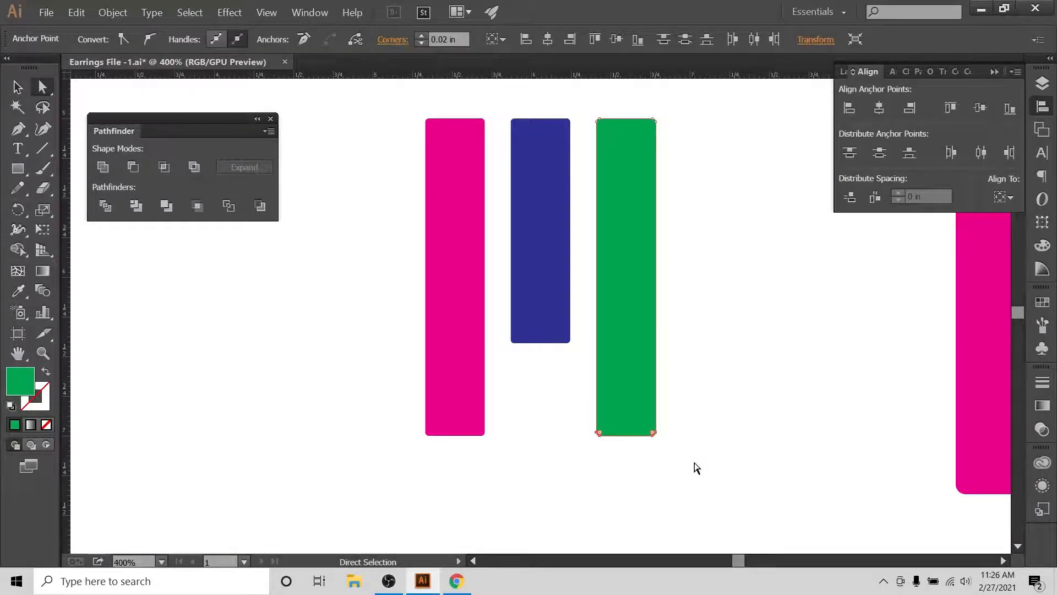
pyautogui.press('Up')
pyautogui.press('Up')
pyautogui.press('Up')
pyautogui.press('Up')
pyautogui.press('Up')
pyautogui.press('Up')
pyautogui.press('Up')
pyautogui.press('Up')
pyautogui.press('Up')
pyautogui.press('Up')
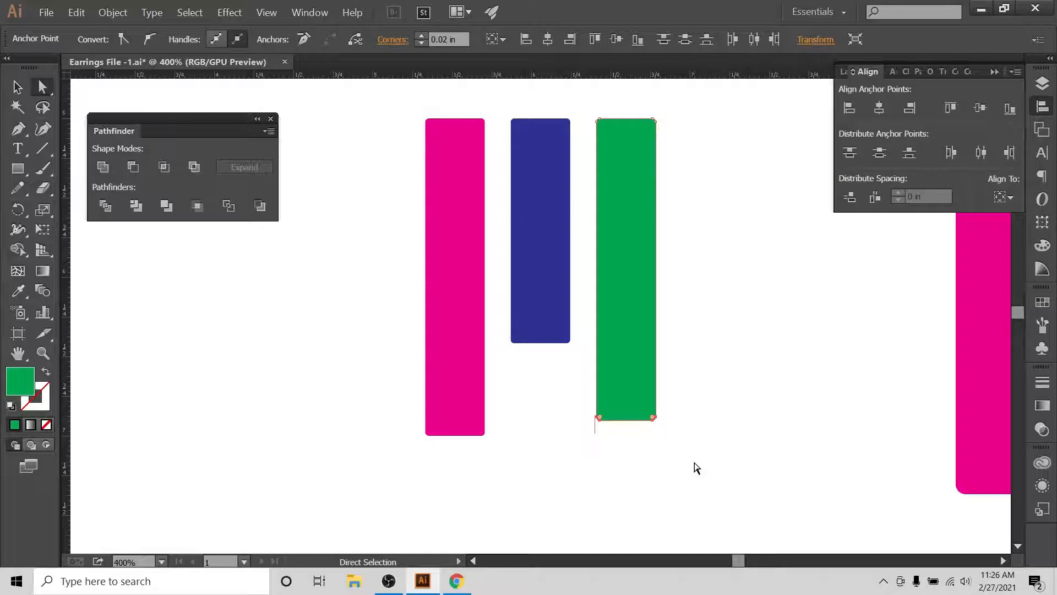
pyautogui.press('Up')
pyautogui.press('Up')
pyautogui.press('Up')
pyautogui.press('Up')
pyautogui.press('Up')
pyautogui.press('Up')
pyautogui.press('Up')
pyautogui.press('Up')
pyautogui.press('Up')
pyautogui.press('Up')
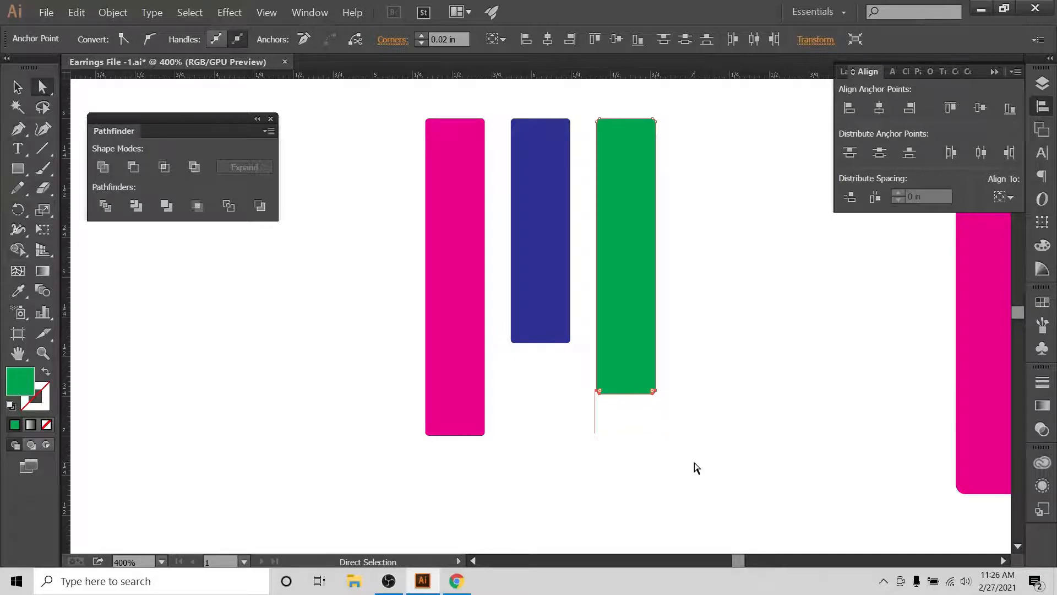
pyautogui.press('Up')
pyautogui.press('Up')
pyautogui.press('Up')
pyautogui.press('Up')
pyautogui.press('Up')
pyautogui.press('Up')
pyautogui.press('Up')
pyautogui.press('Up')
pyautogui.press('Up')
pyautogui.press('Up')
pyautogui.press('Up')
pyautogui.press('Up')
pyautogui.press('Up')
pyautogui.press('Up')
pyautogui.press('Up')
pyautogui.press('Up')
pyautogui.press('Up')
pyautogui.press('Up')
pyautogui.press('Up')
pyautogui.press('Up')
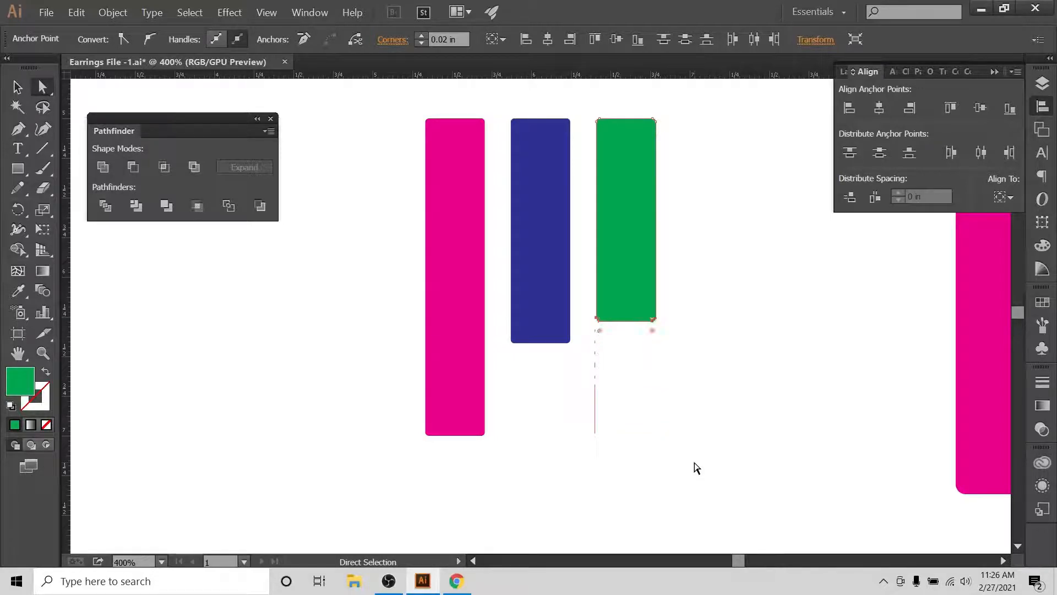
pyautogui.press('Up')
pyautogui.press('Up')
pyautogui.press('Up')
pyautogui.press('Up')
pyautogui.press('Up')
pyautogui.press('Up')
pyautogui.press('Up')
pyautogui.press('Up')
pyautogui.press('Up')
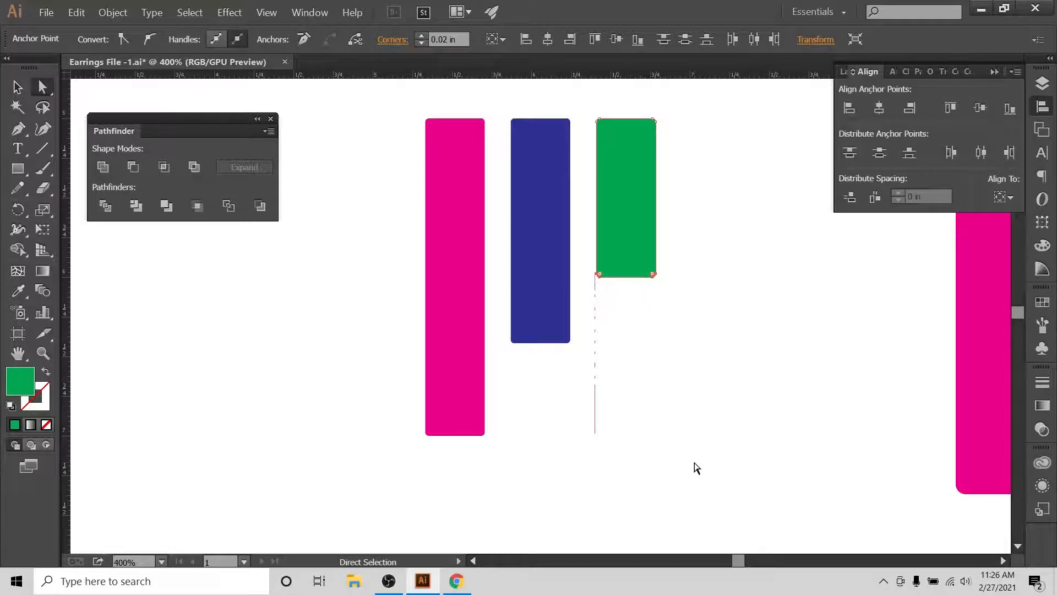
pyautogui.press('Up')
pyautogui.press('Up')
pyautogui.press('Up')
pyautogui.press('Up')
pyautogui.press('Up')
pyautogui.press('Up')
pyautogui.press('Up')
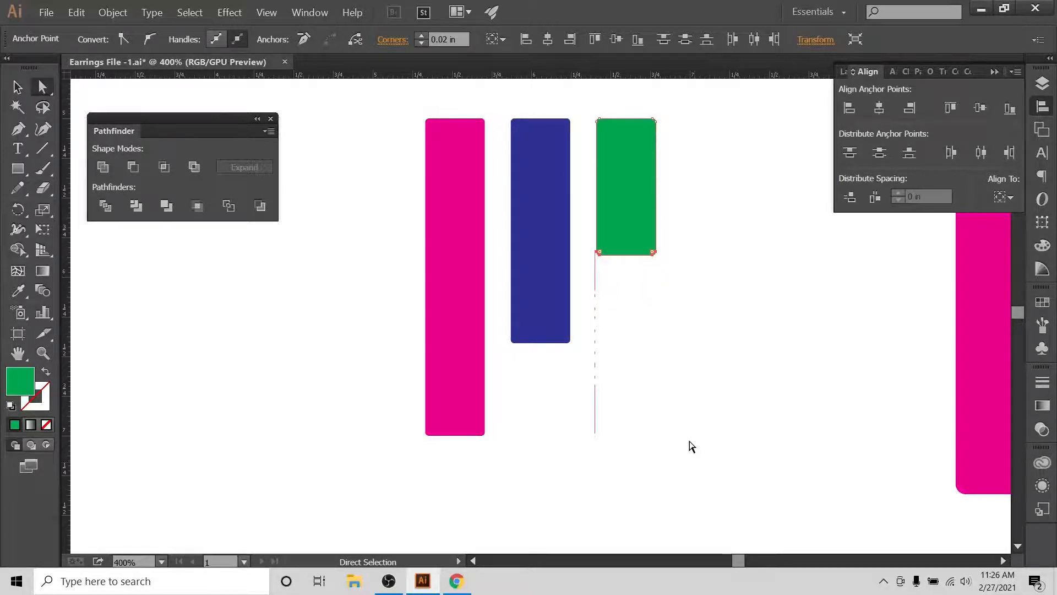
pyautogui.click(17, 87)
pyautogui.click(173, 327)
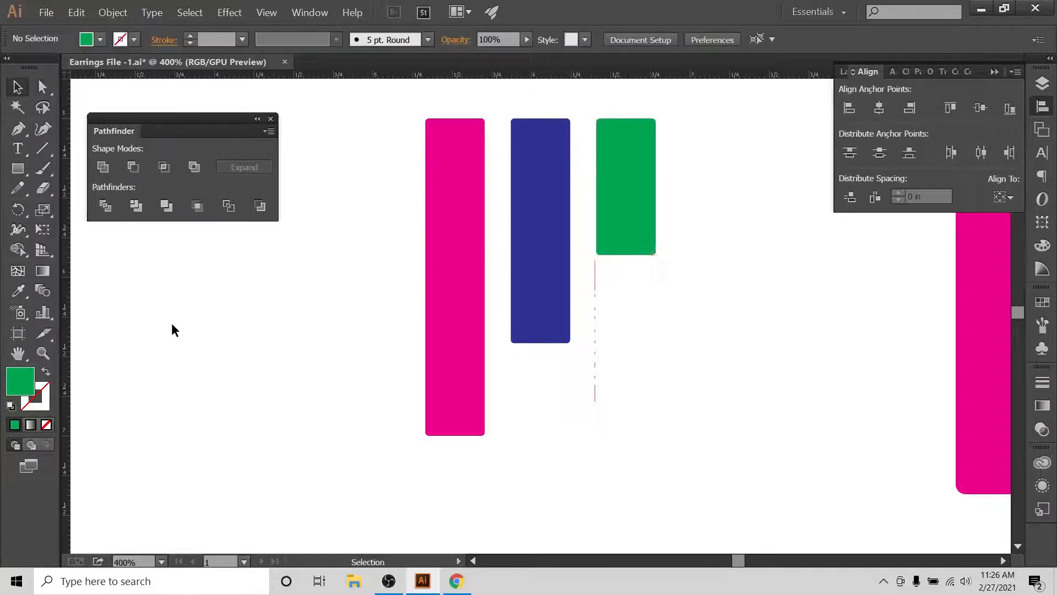
# Step: Stack the pink, blue and green bars on top of each other by aligning their horizontal and vertical centres
pyautogui.hotkey('ctrl', '=')
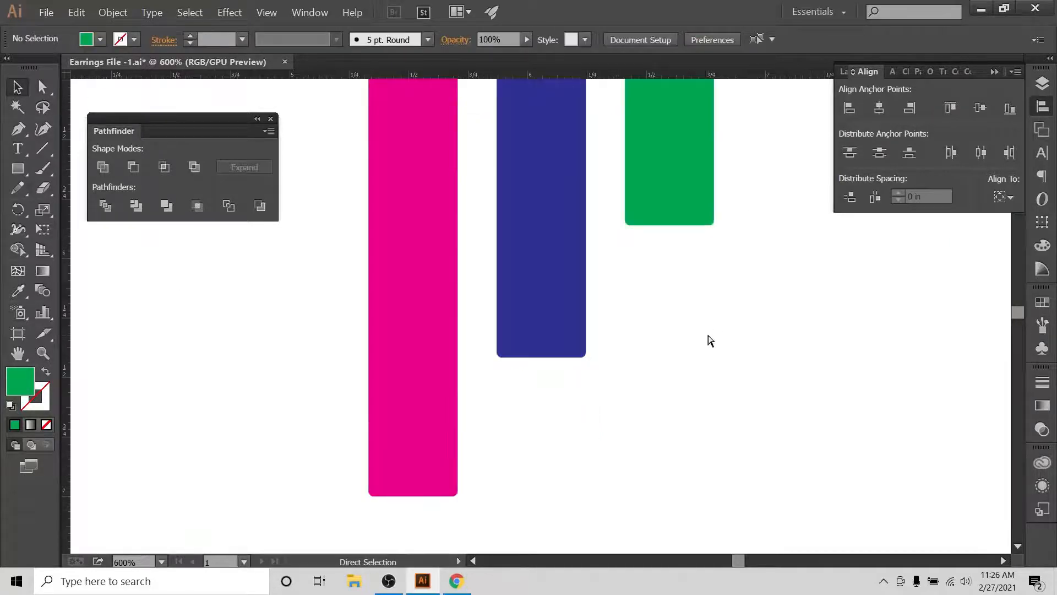
pyautogui.hotkey('ctrl', '-')
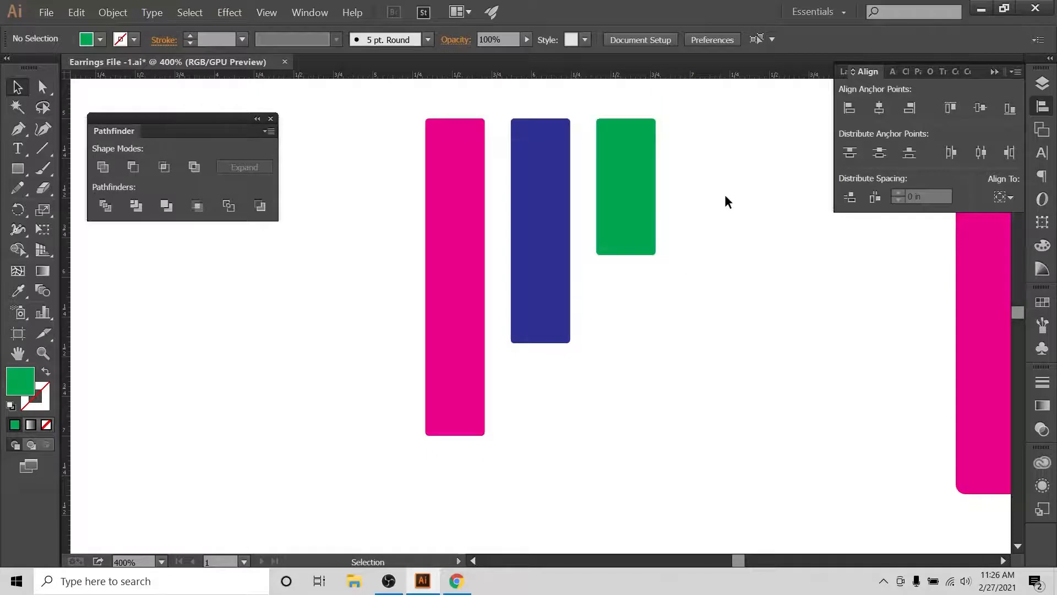
pyautogui.moveTo(725, 193); pyautogui.dragTo(340, 247)
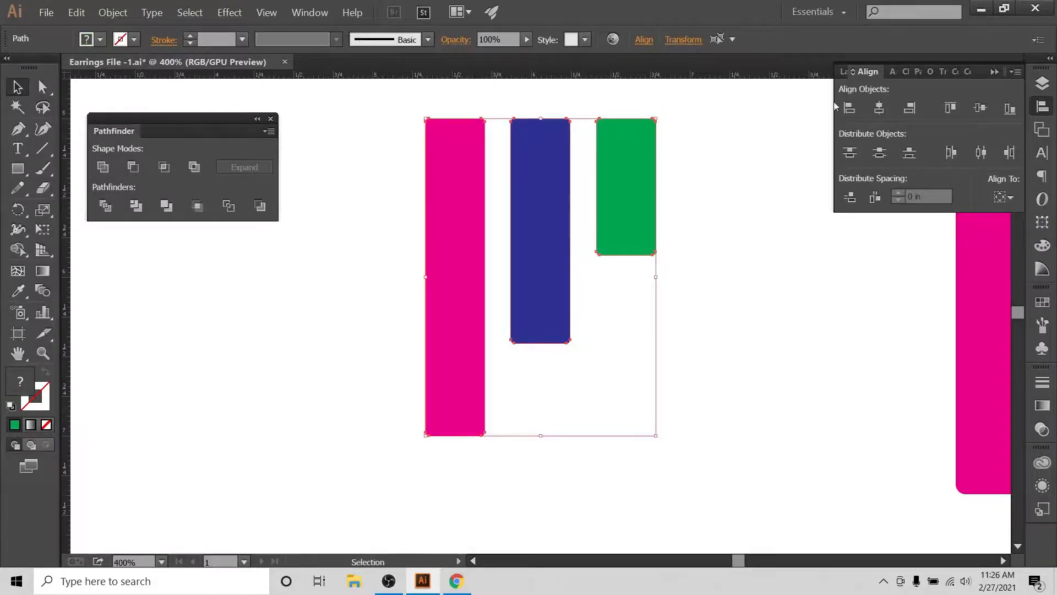
pyautogui.click(880, 107)
pyautogui.click(989, 104)
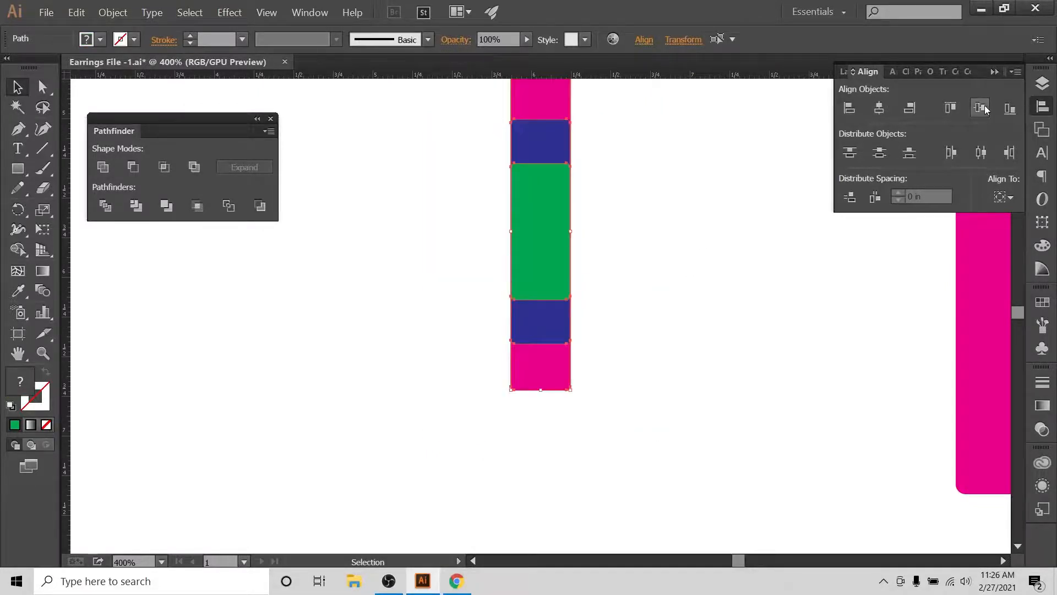
pyautogui.scroll(2, 603, 210)
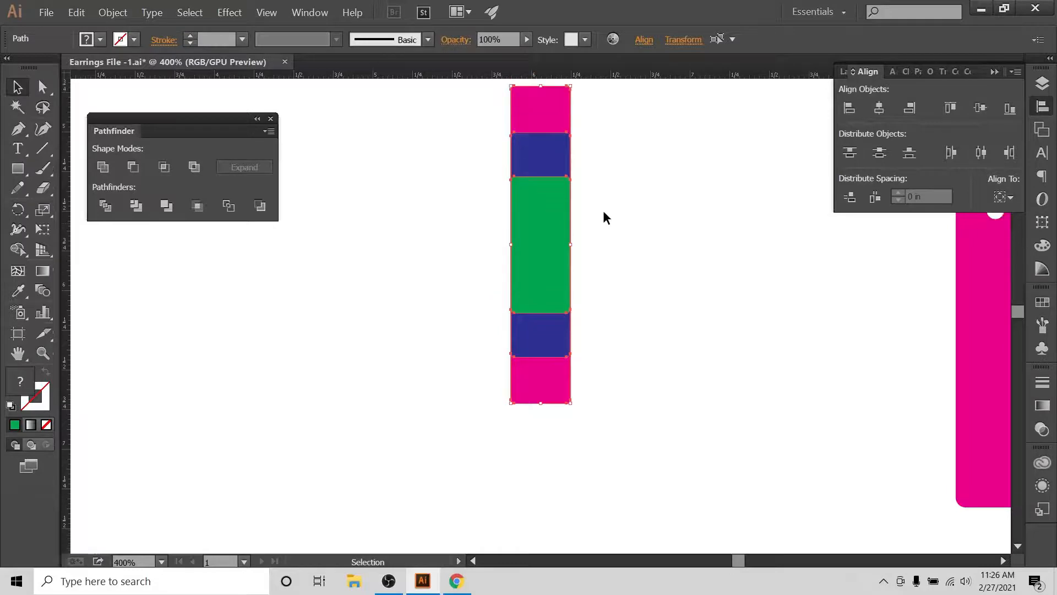
# Step: Align the top edges of the three stacked bars, and move the green and blue bars to opposite sides of the pink bar
pyautogui.click(950, 109)
pyautogui.click(662, 199)
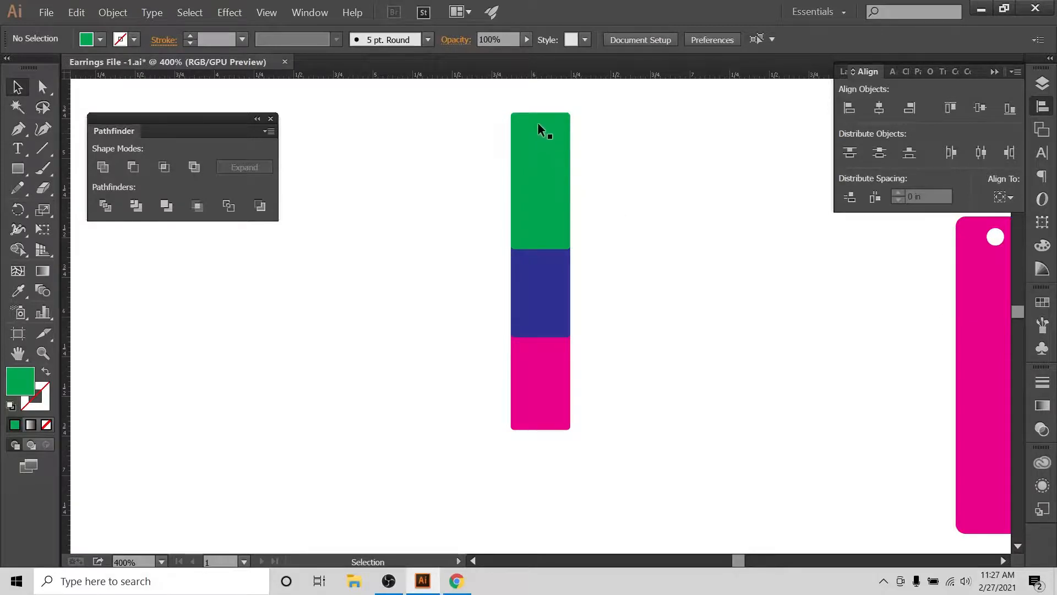
pyautogui.moveTo(524, 147); pyautogui.dragTo(392, 206)
pyautogui.moveTo(545, 171); pyautogui.dragTo(644, 210)
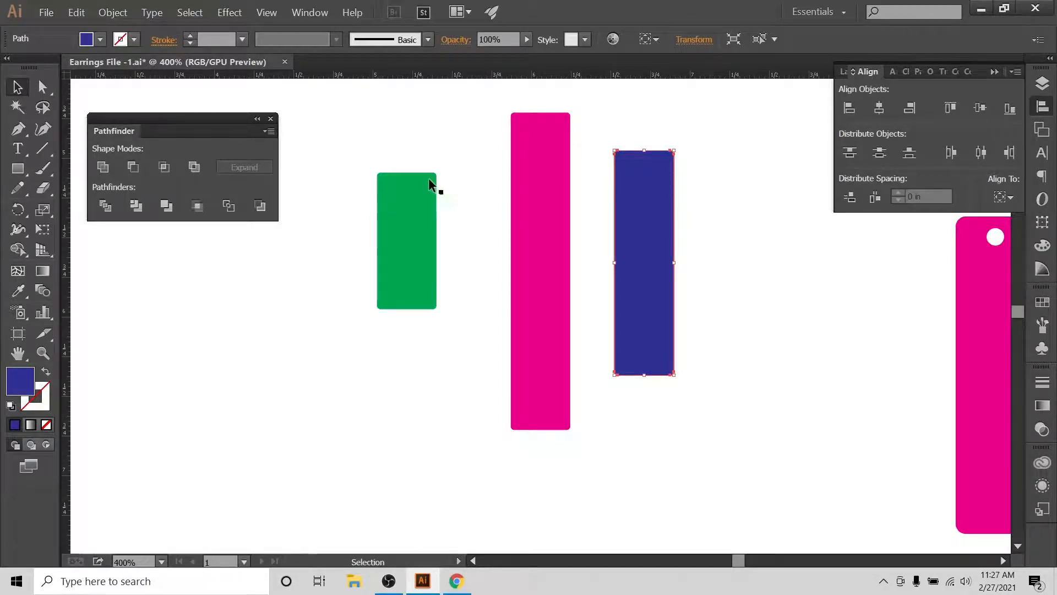
# Step: Restack the green, pink and blue bars by aligning their horizontal centres
pyautogui.moveTo(330, 187); pyautogui.dragTo(628, 286)
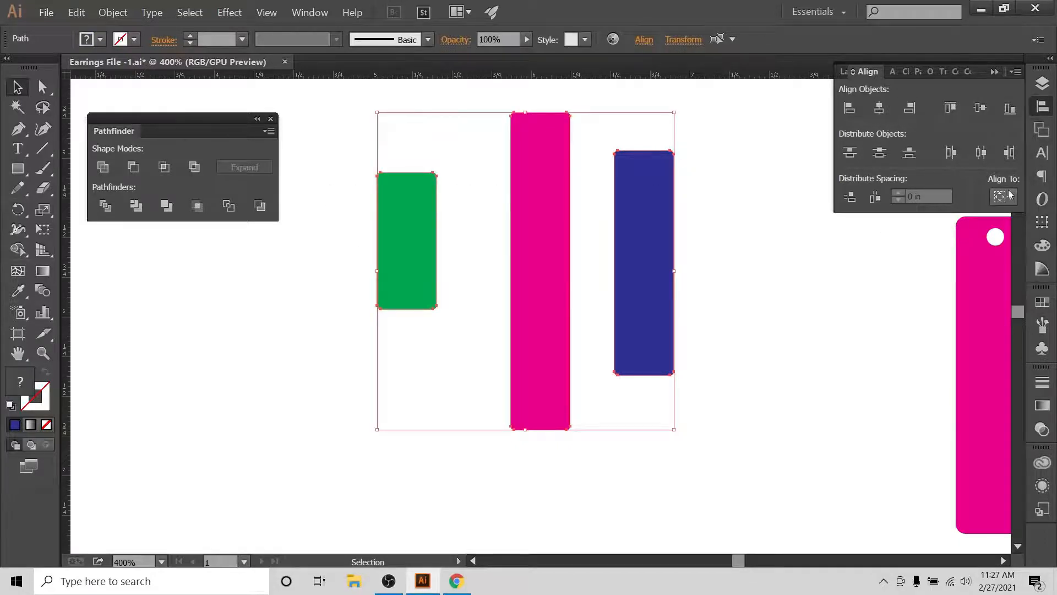
pyautogui.click(1003, 197)
pyautogui.click(881, 109)
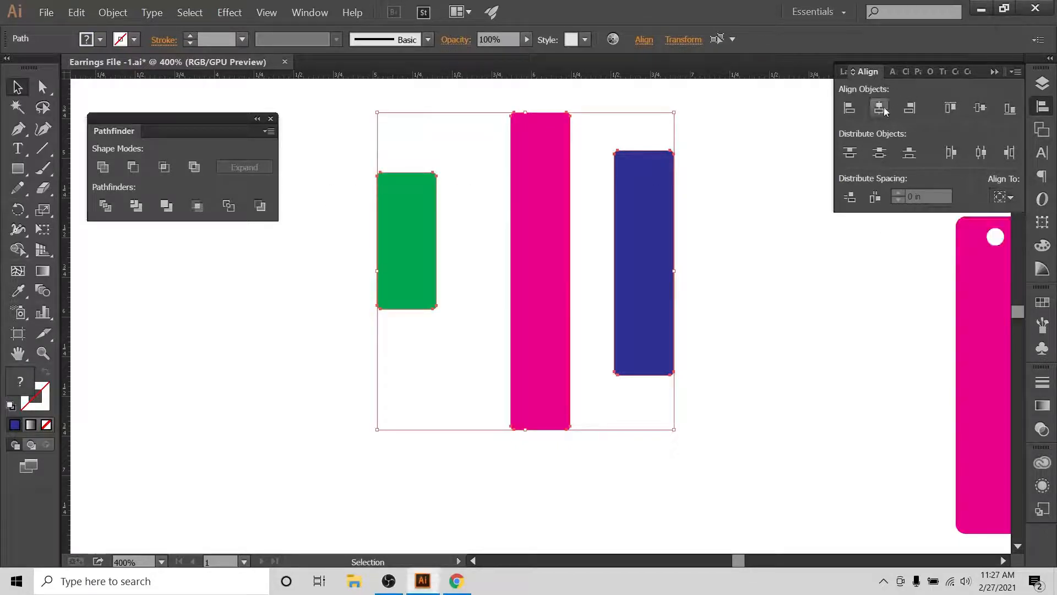
pyautogui.click(885, 110)
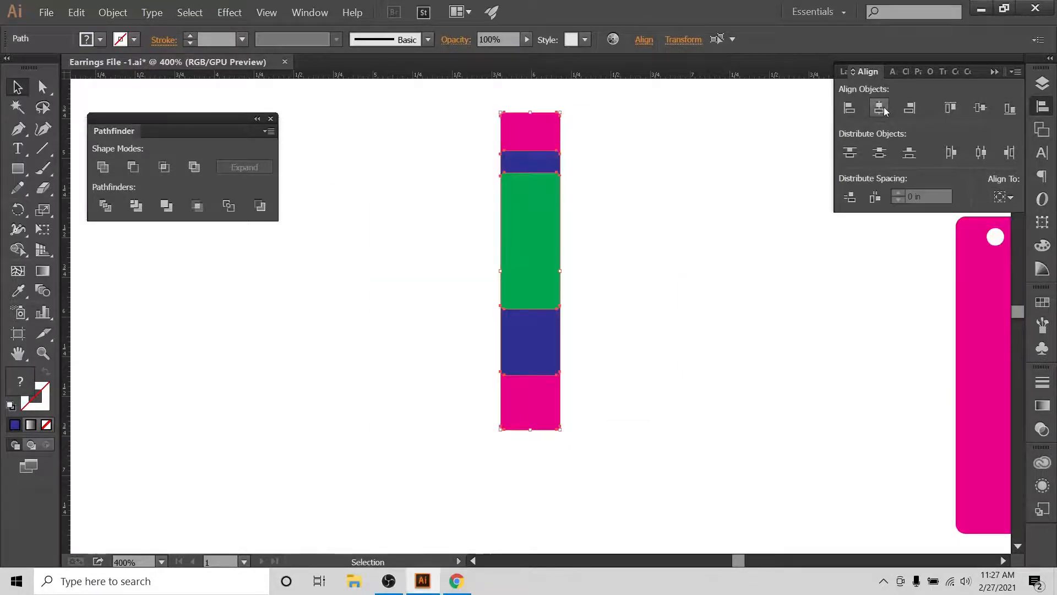
pyautogui.click(747, 173)
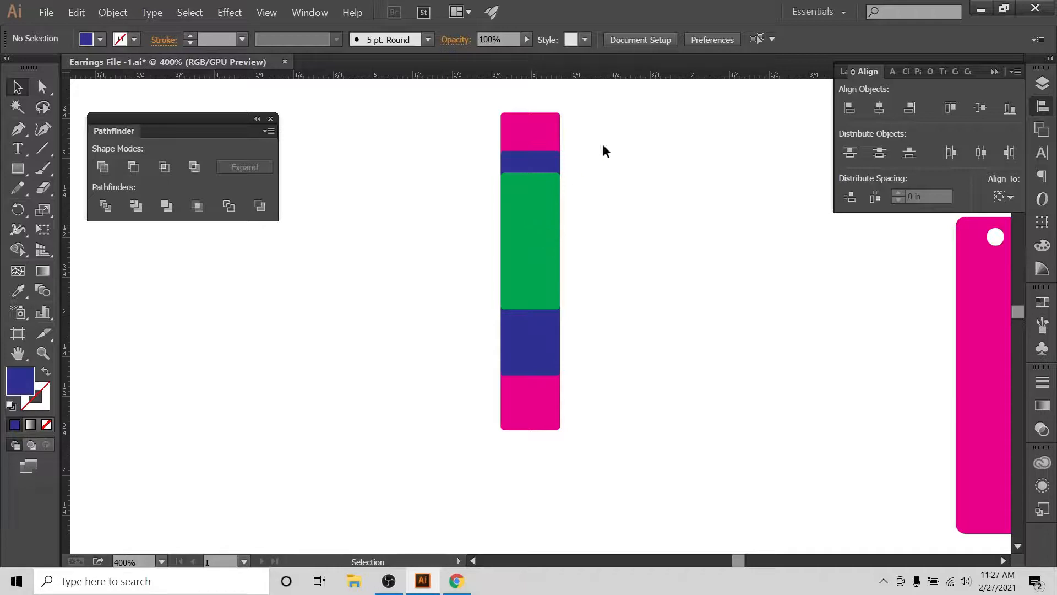
# Step: Align the restacked green, blue and pink bars by their top edges
pyautogui.moveTo(603, 145); pyautogui.dragTo(457, 440)
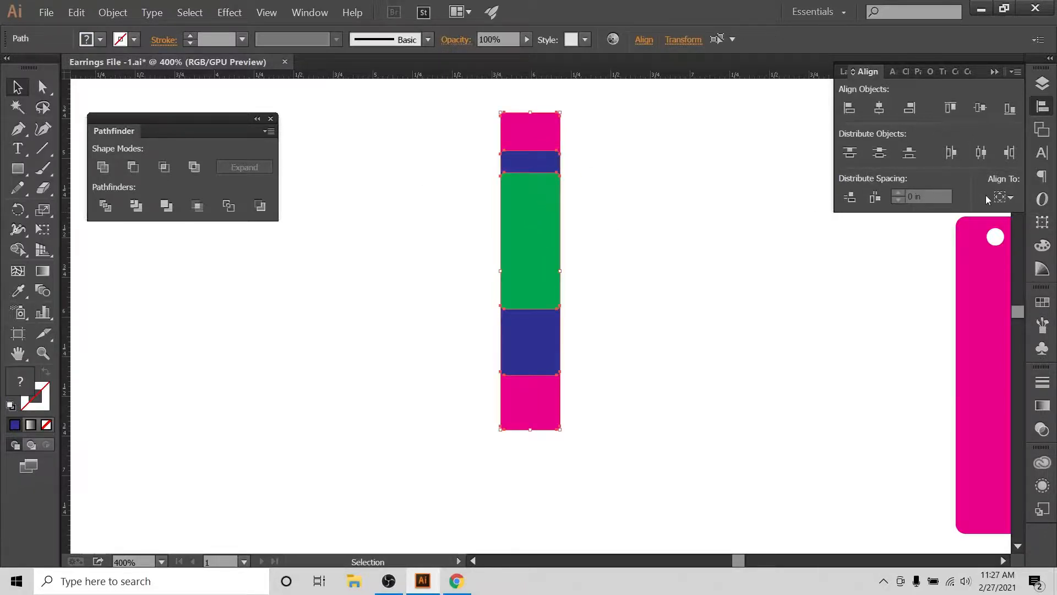
pyautogui.click(999, 197)
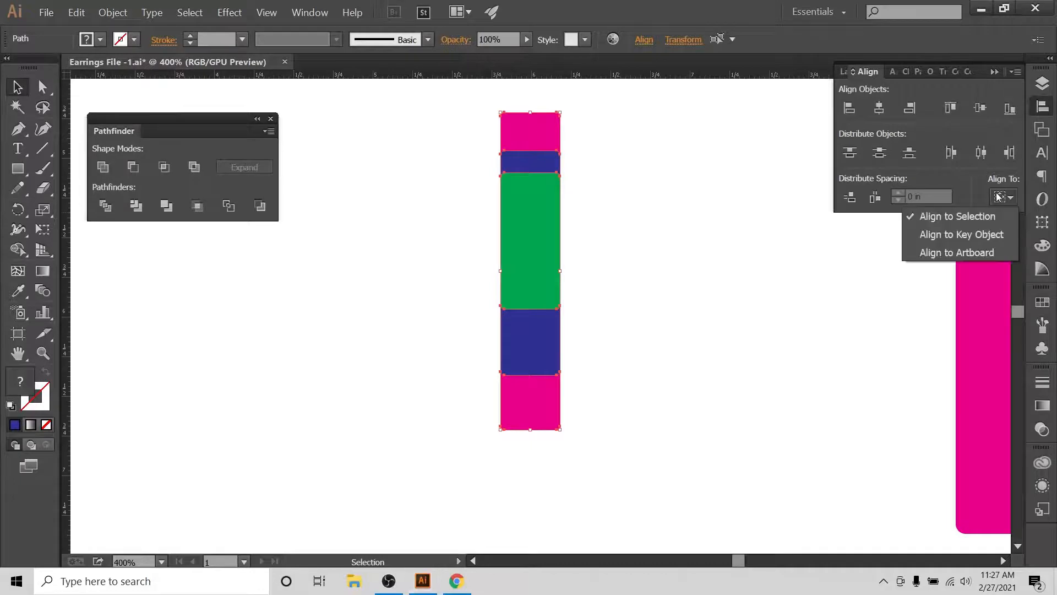
pyautogui.click(949, 113)
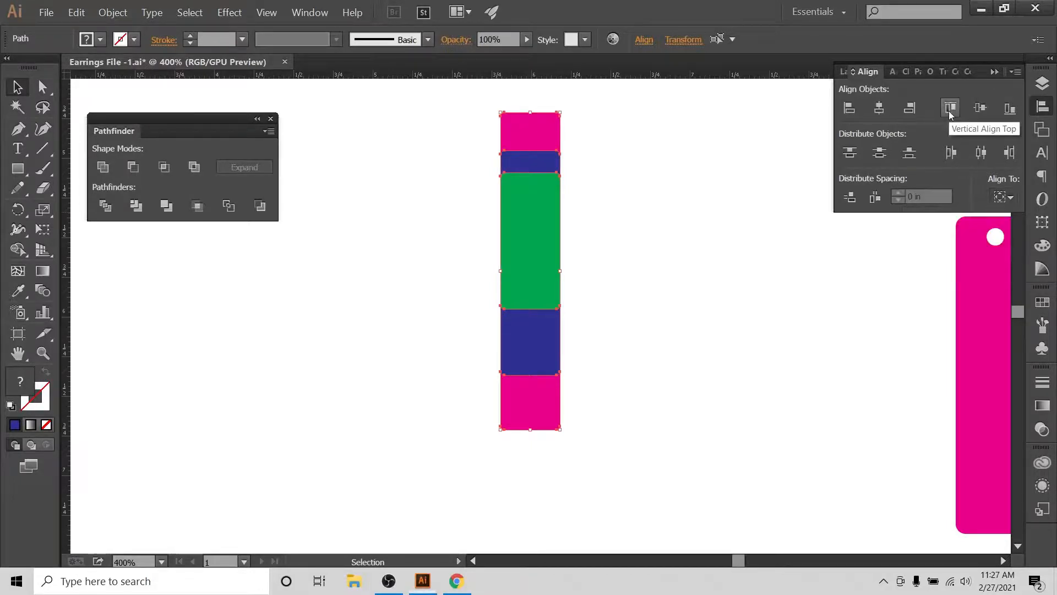
pyautogui.click(947, 113)
pyautogui.click(620, 120)
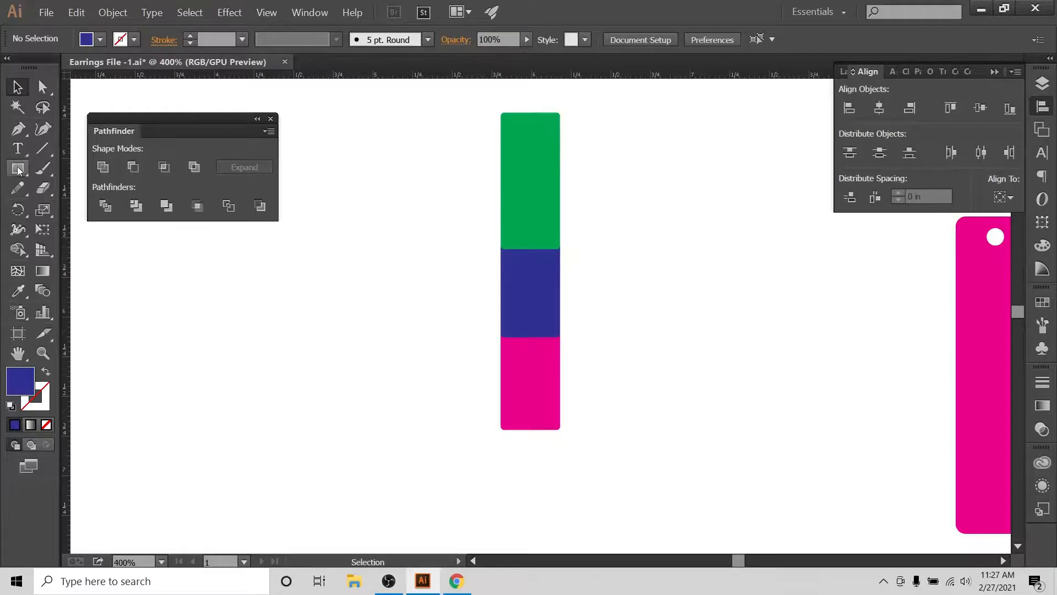
# Step: Create a blue circle 0.11 in wide and 0.11 in high beside the stacked bars
pyautogui.moveTo(18, 168); pyautogui.dragTo(68, 208)
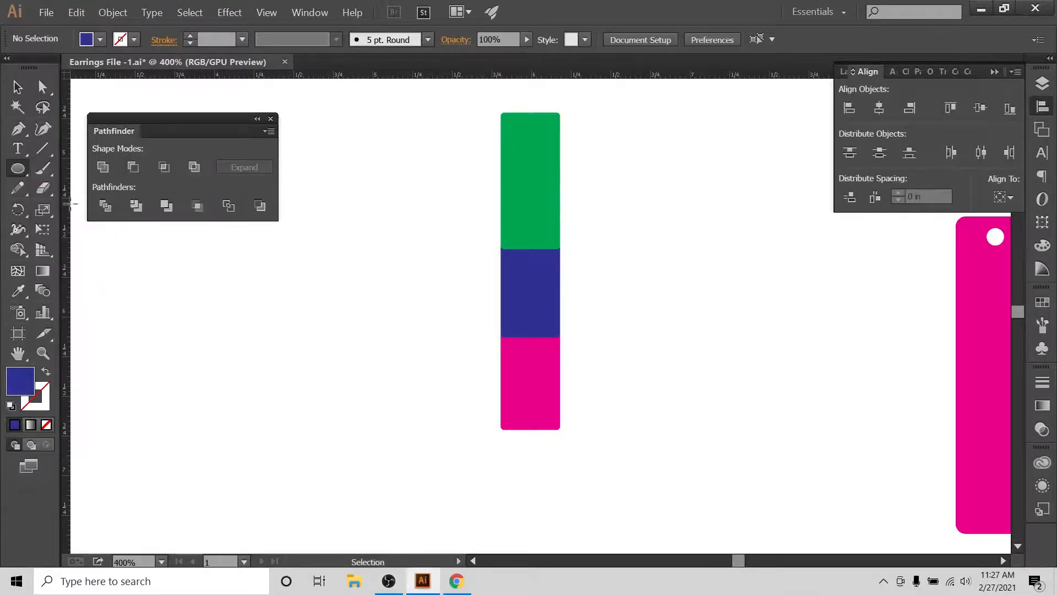
pyautogui.click(715, 236)
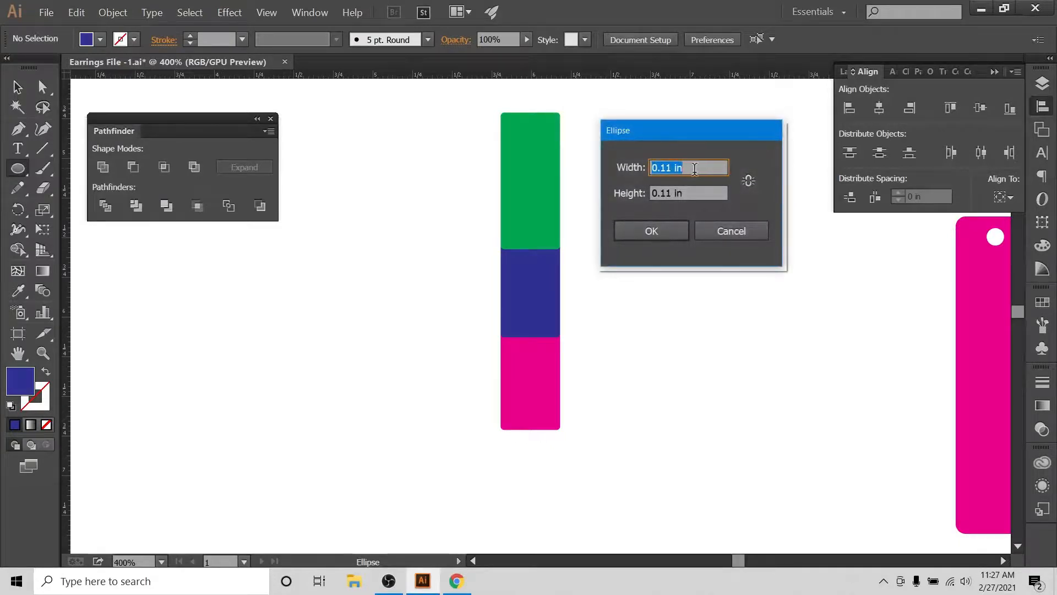
pyautogui.click(651, 229)
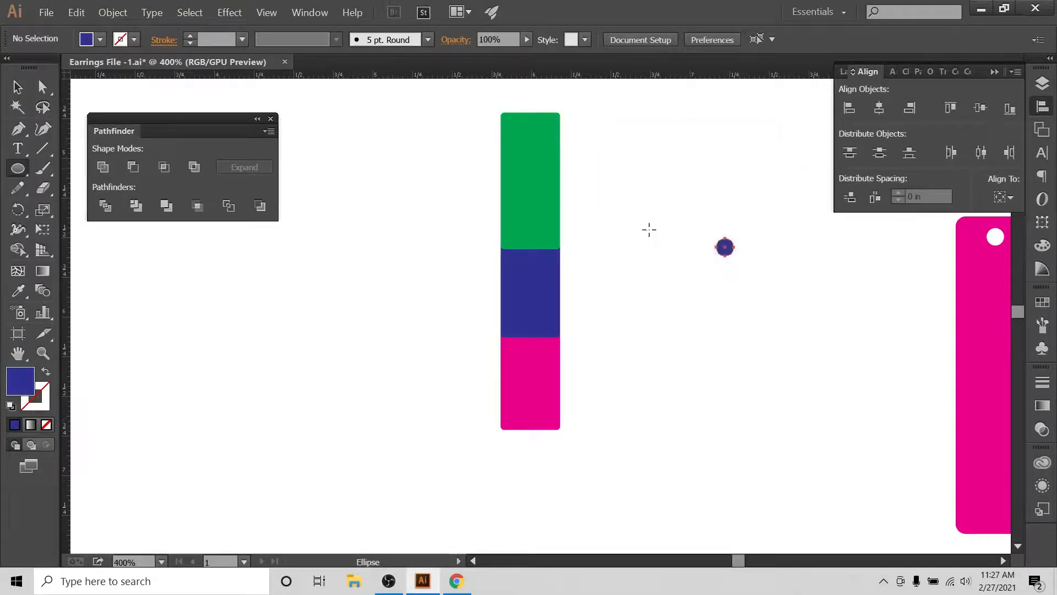
pyautogui.click(18, 86)
pyautogui.hotkey('ctrl', 'shift', 'a')
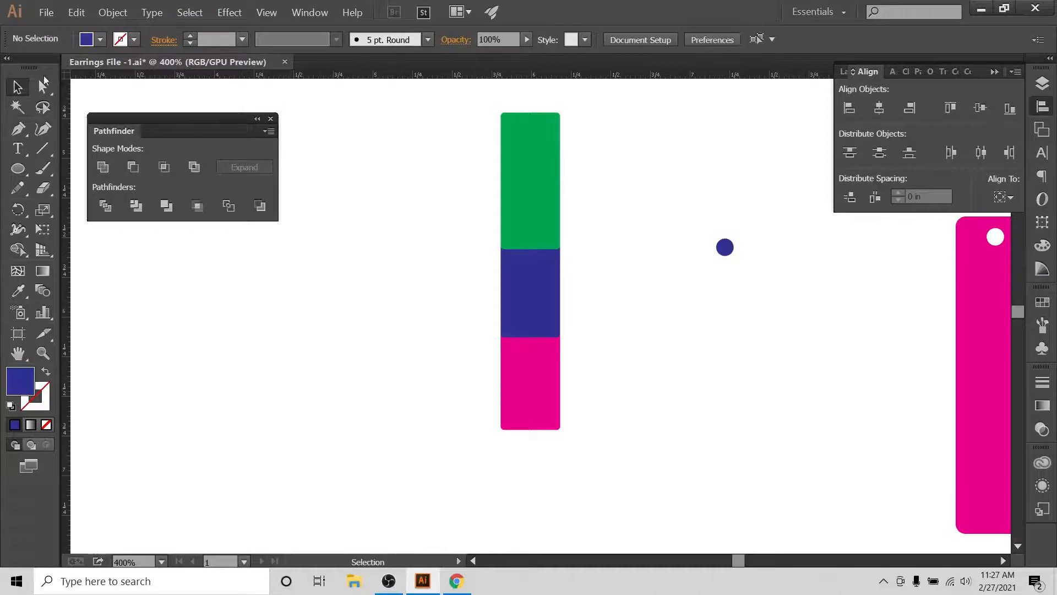
# Step: Move the small blue circle onto the upper end of the green bar, centred across its width
pyautogui.moveTo(727, 249); pyautogui.dragTo(682, 202)
pyautogui.moveTo(530, 135); pyautogui.dragTo(530, 135)
pyautogui.click(626, 141)
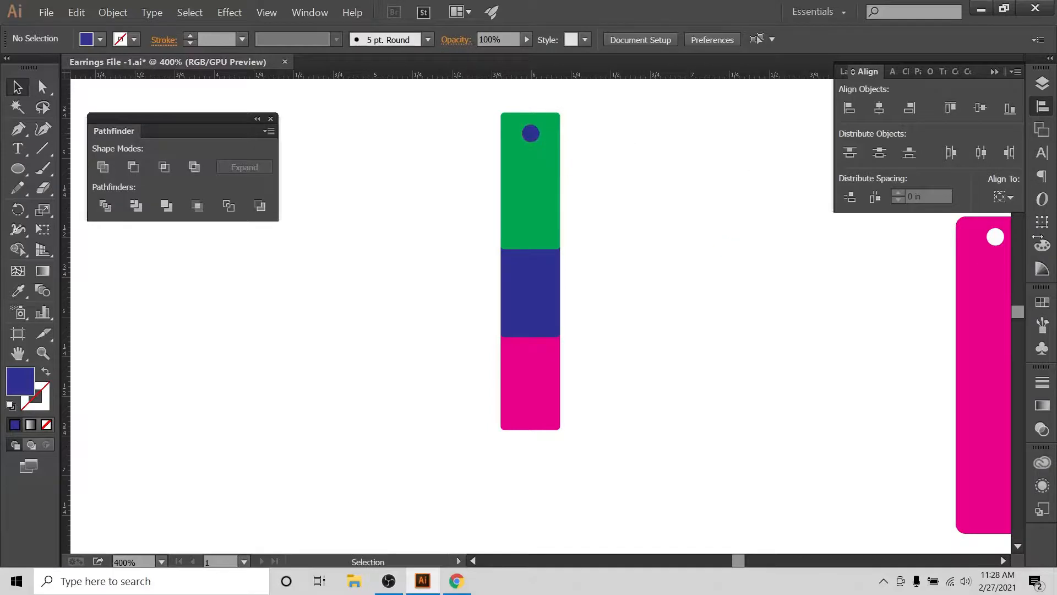
# Step: Centre the small circle and the three stacked bars horizontally relative to the artboard
pyautogui.click(1003, 197)
pyautogui.click(960, 252)
pyautogui.moveTo(556, 97); pyautogui.dragTo(435, 497)
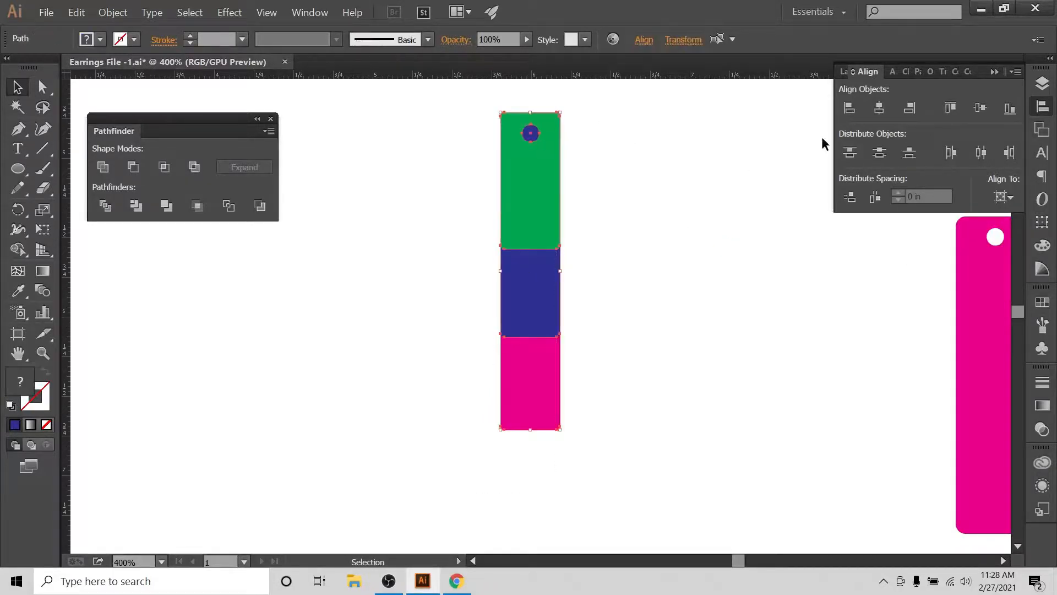
pyautogui.click(879, 108)
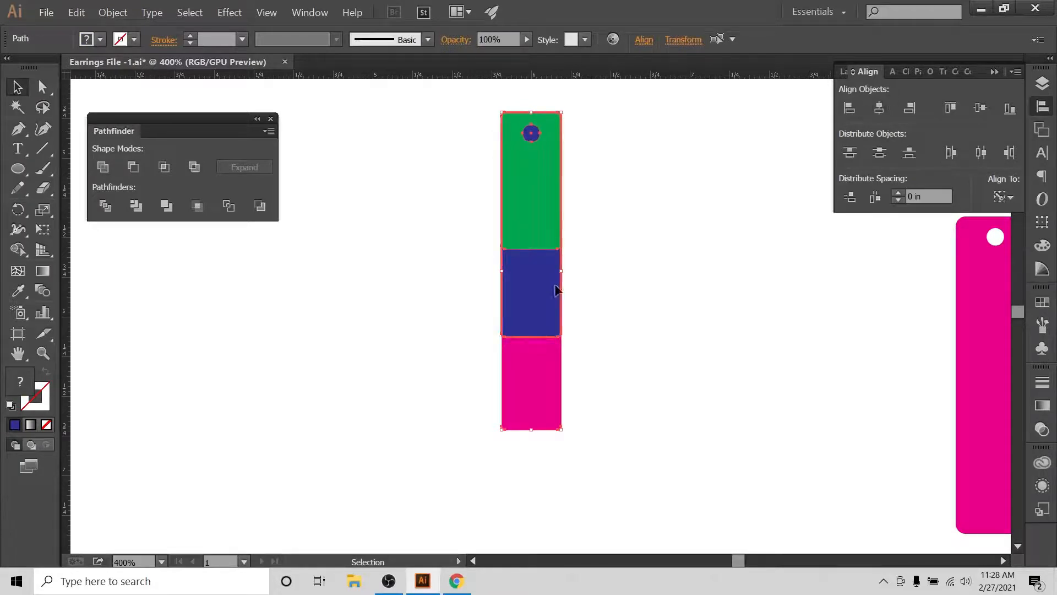
pyautogui.click(495, 138)
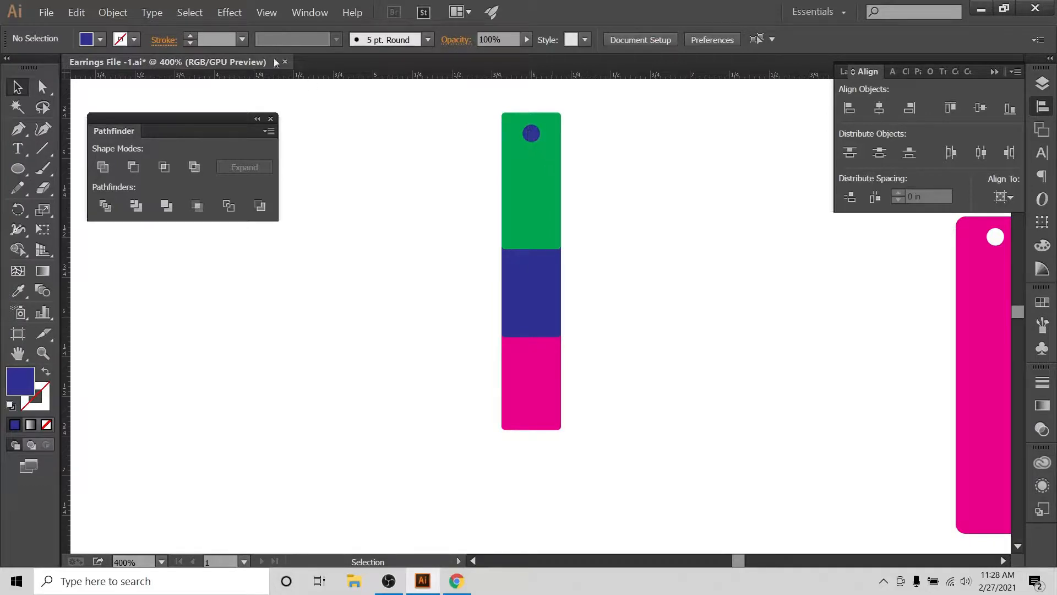
pyautogui.hotkey('ctrl', 'a')
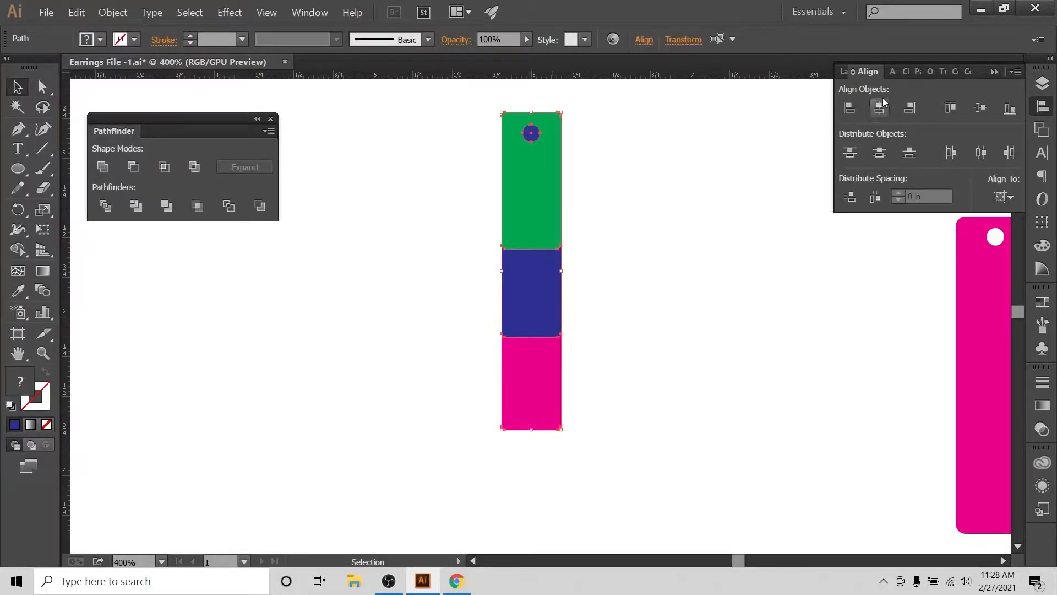
pyautogui.click(735, 137)
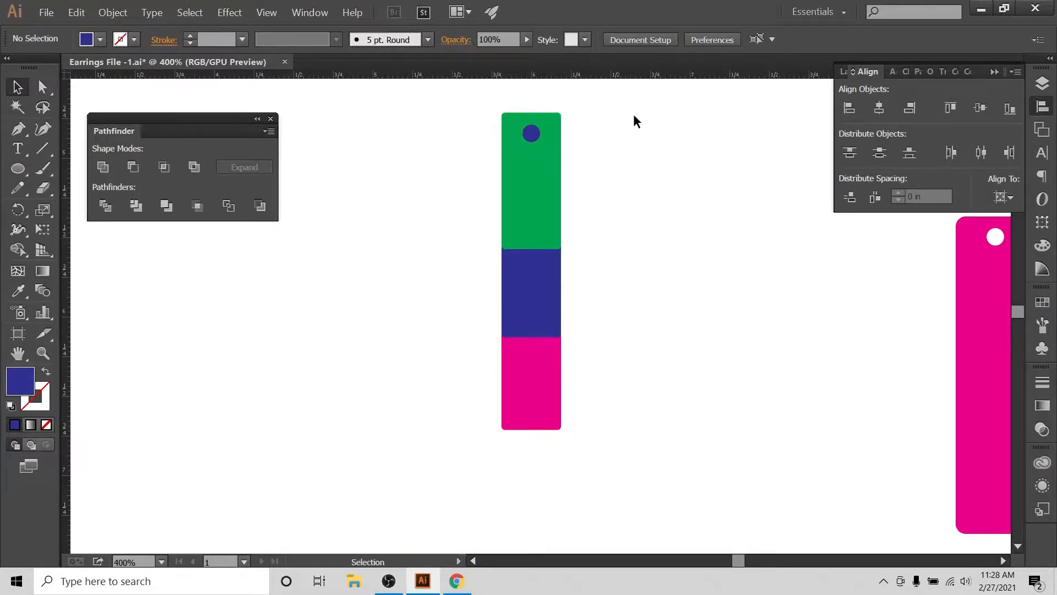
# Step: Cut the circle's shape through all three stacked bars using Divide Objects Below
pyautogui.click(529, 131)
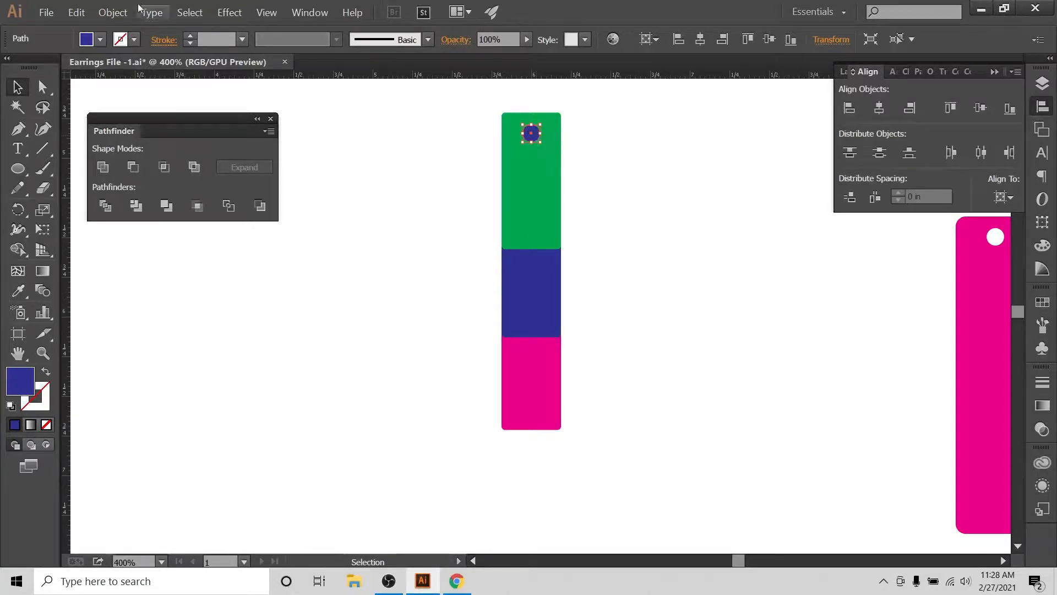
pyautogui.click(118, 12)
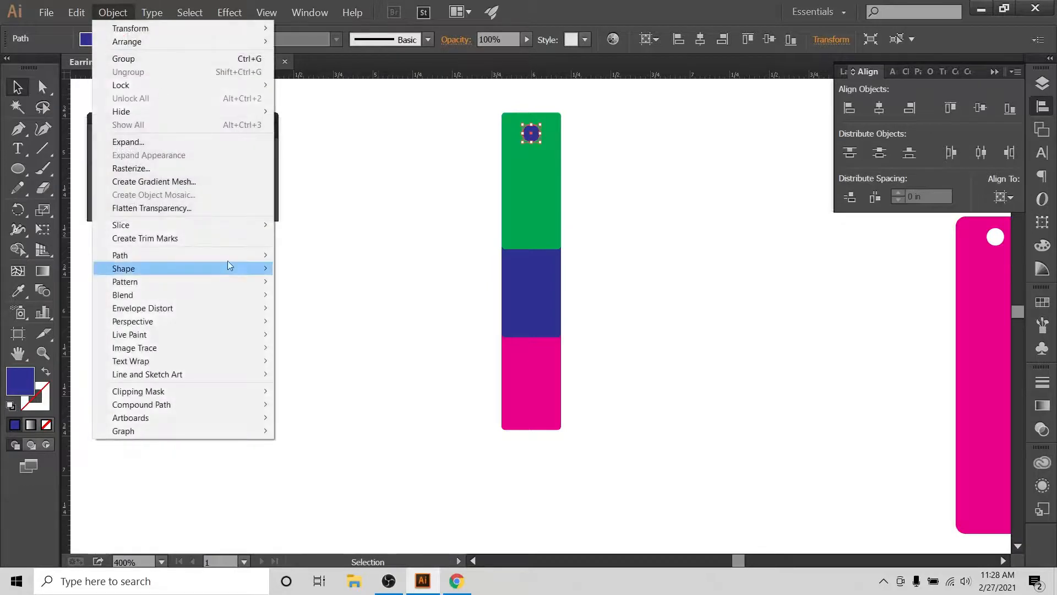
pyautogui.moveTo(231, 256)
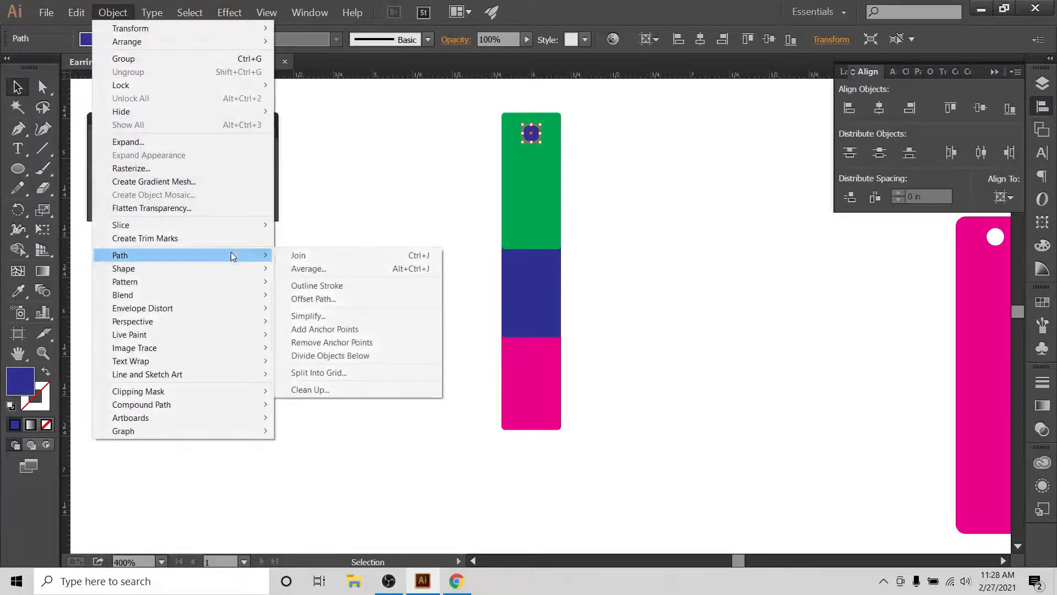
pyautogui.click(382, 358)
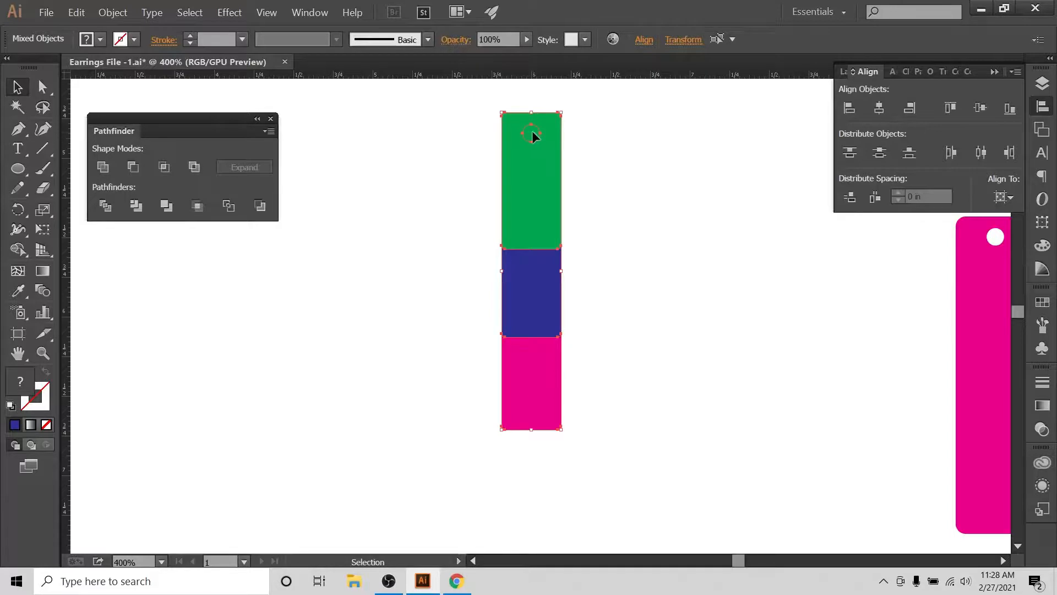
pyautogui.click(629, 152)
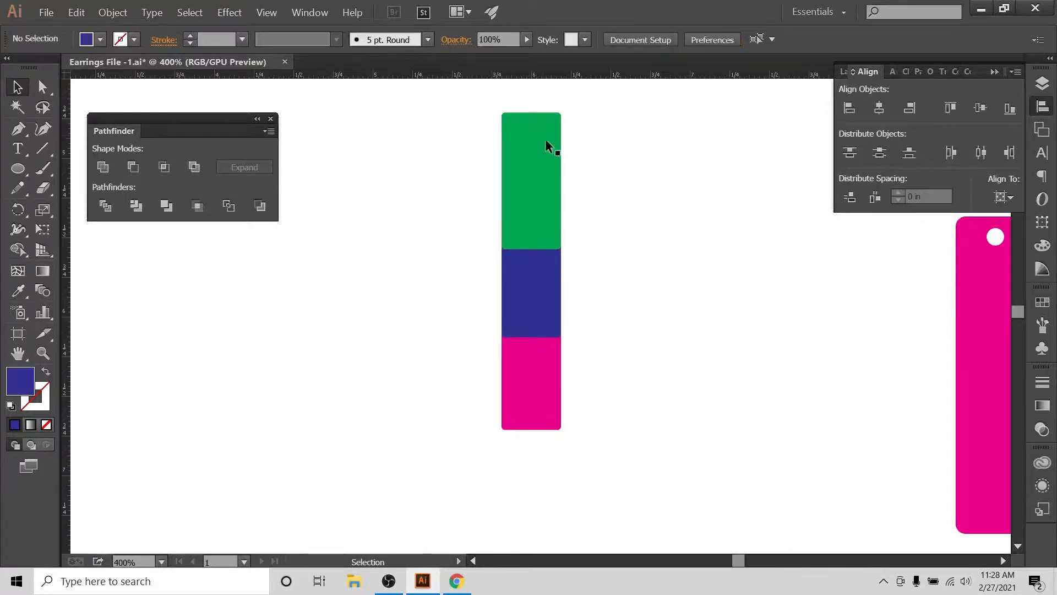
# Step: Delete the circular cut-out piece from the green bar, and move the green bar off the stack
pyautogui.click(532, 130)
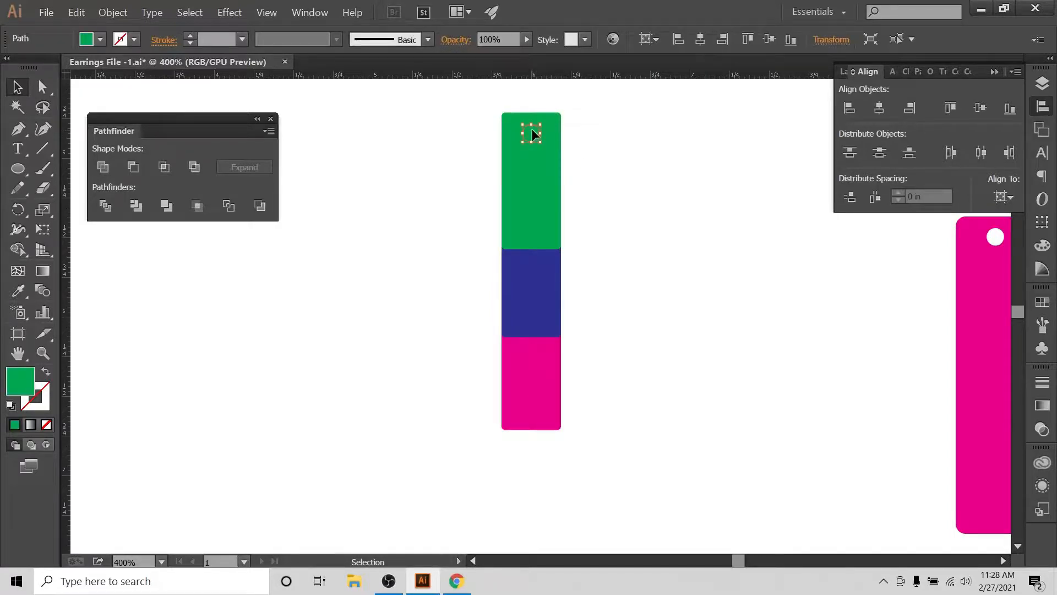
pyautogui.click(626, 143)
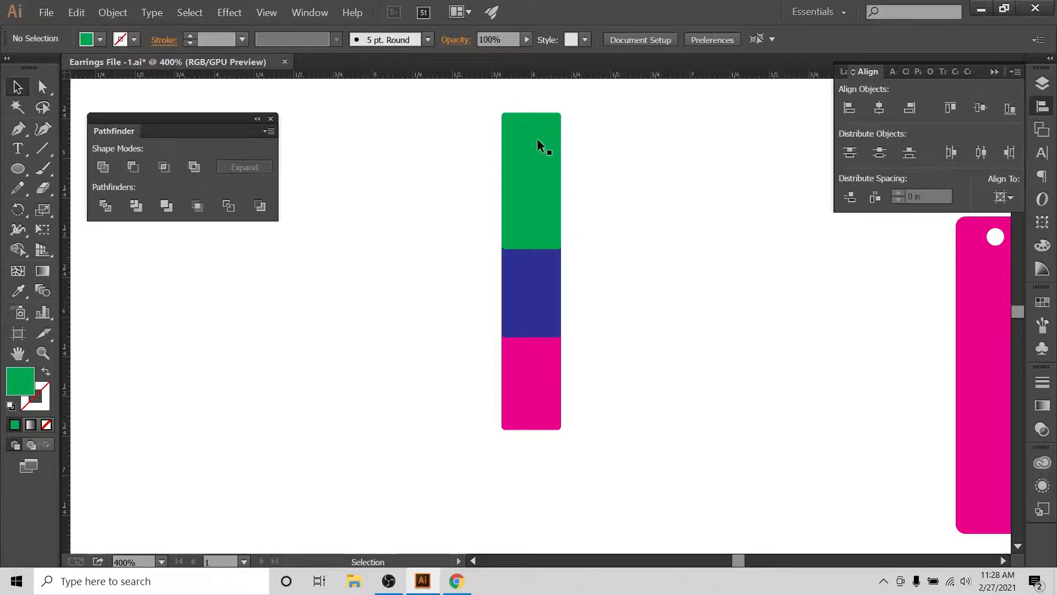
pyautogui.click(532, 132)
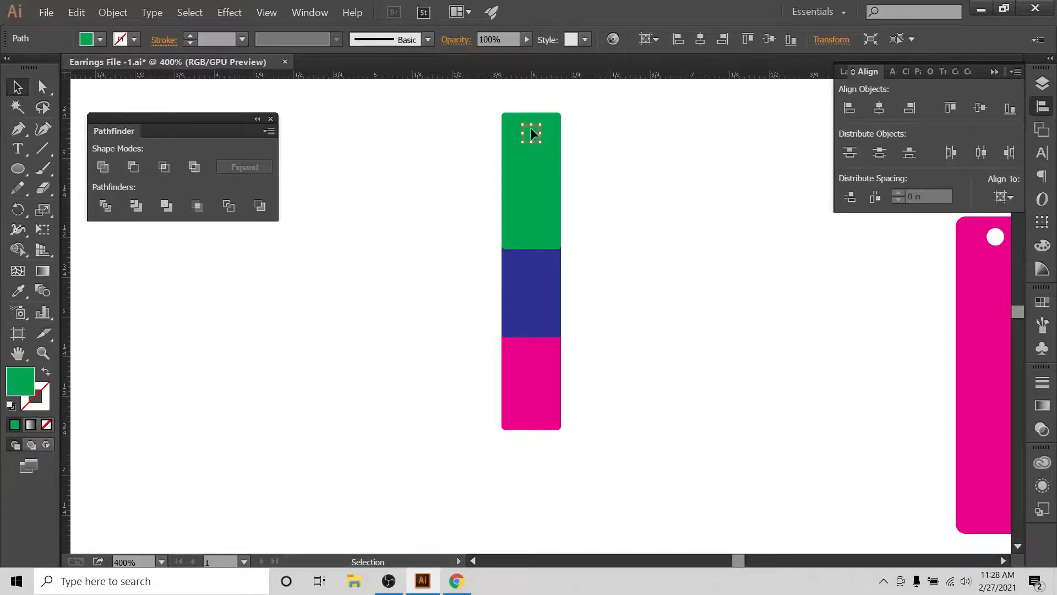
pyautogui.press('Delete')
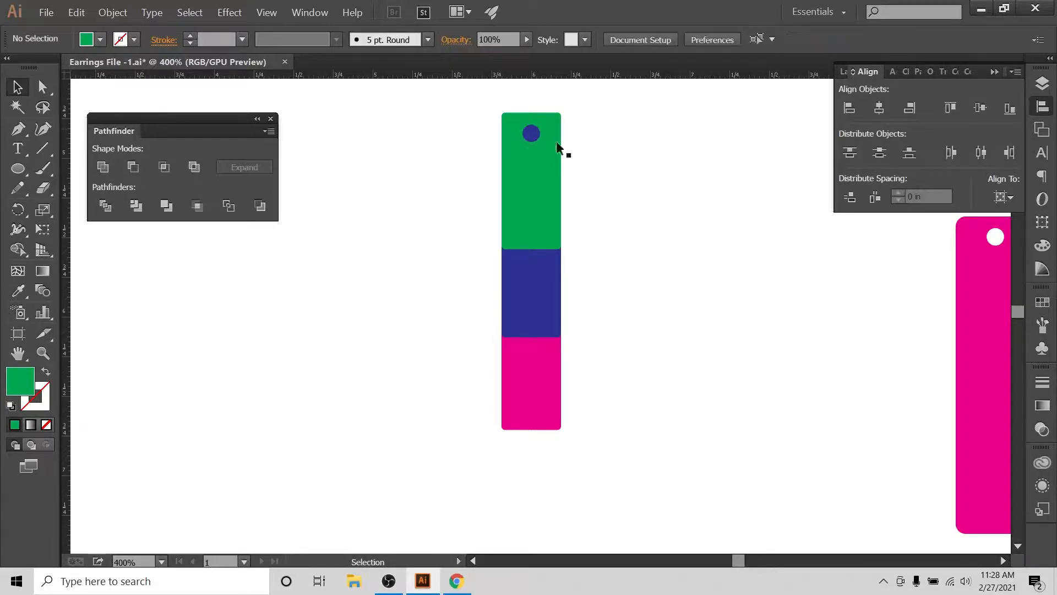
pyautogui.moveTo(550, 179); pyautogui.dragTo(434, 200)
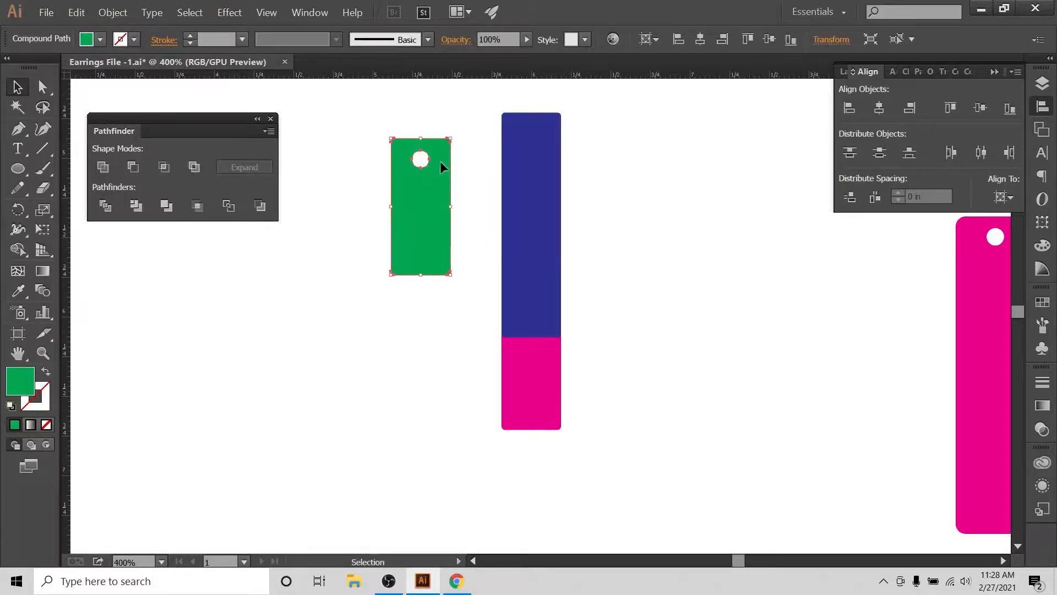
pyautogui.click(352, 181)
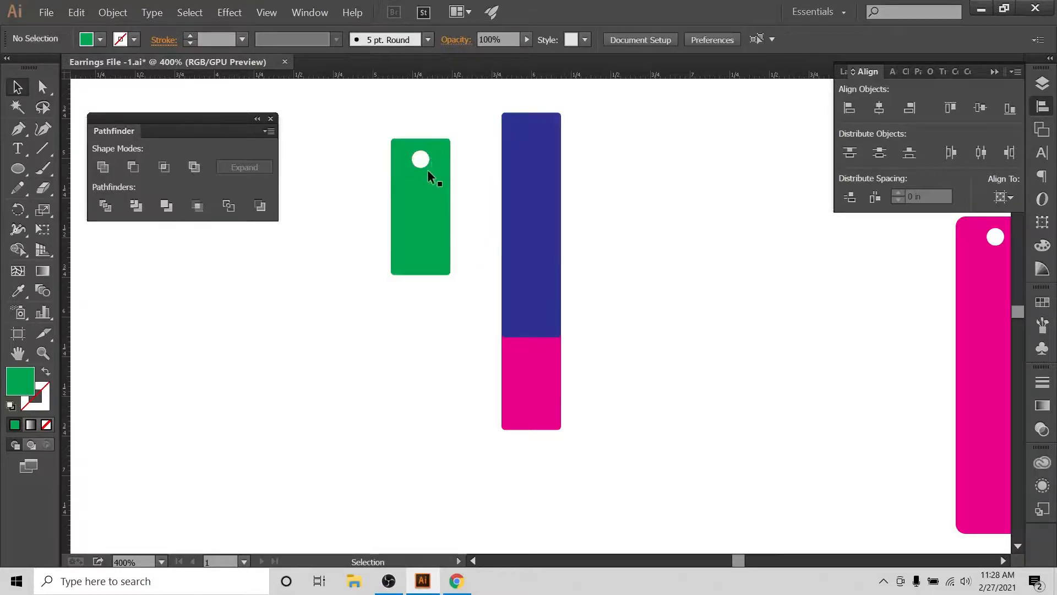
# Step: Delete the circular cut-out pieces from the blue and pink bars, moving the blue bar off the pink one
pyautogui.click(531, 133)
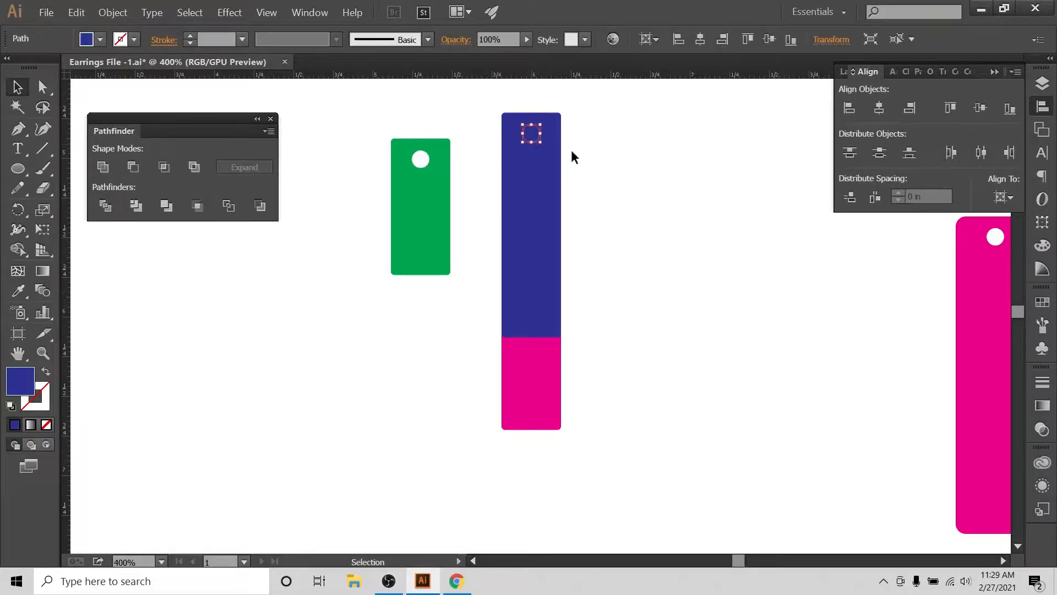
pyautogui.press('Delete')
pyautogui.moveTo(558, 166); pyautogui.dragTo(650, 158)
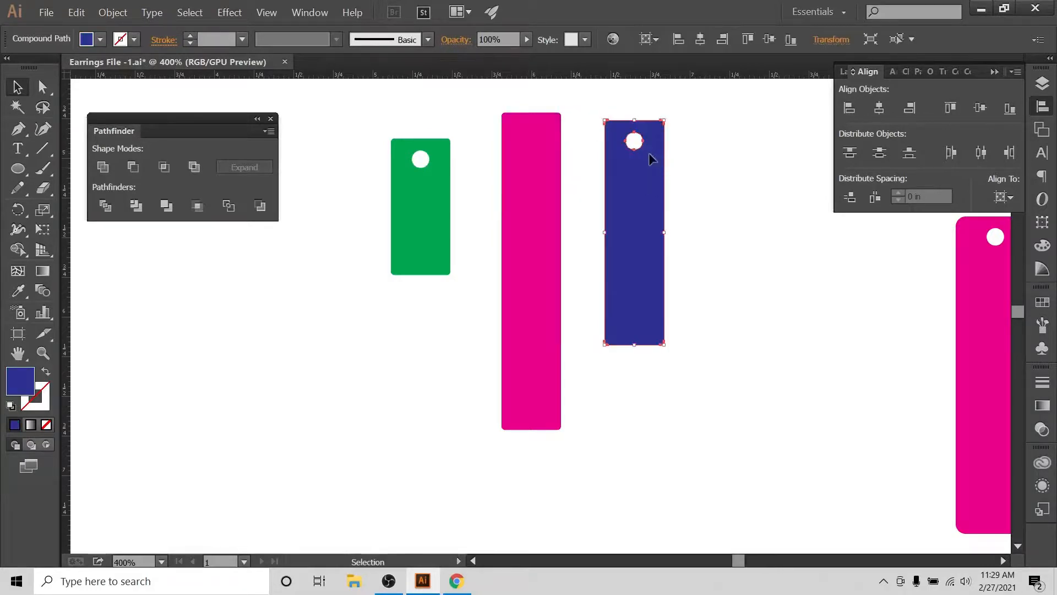
pyautogui.click(531, 132)
pyautogui.click(565, 138)
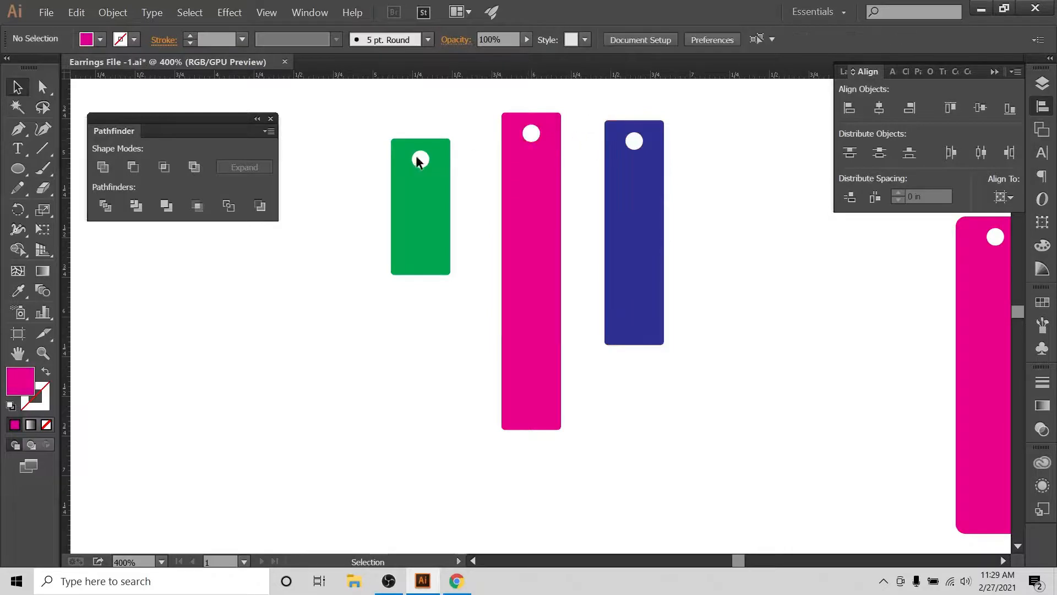
# Step: Align the green, pink and blue bars to the selection, centring them horizontally and lining up their top edges
pyautogui.moveTo(353, 157); pyautogui.dragTo(752, 228)
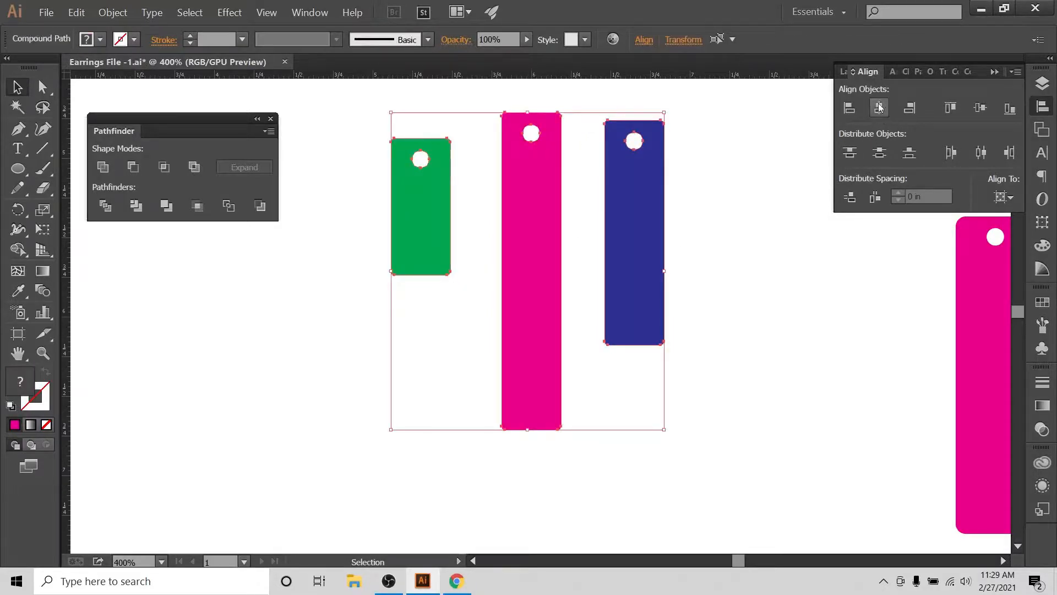
pyautogui.click(1004, 197)
pyautogui.click(961, 216)
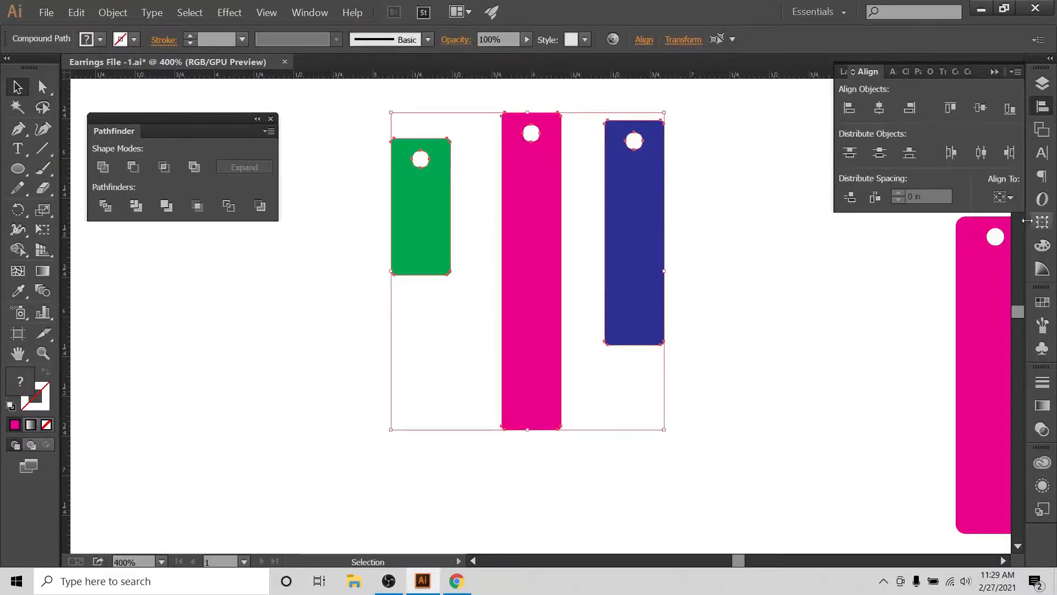
pyautogui.click(1005, 197)
pyautogui.click(875, 110)
pyautogui.click(876, 108)
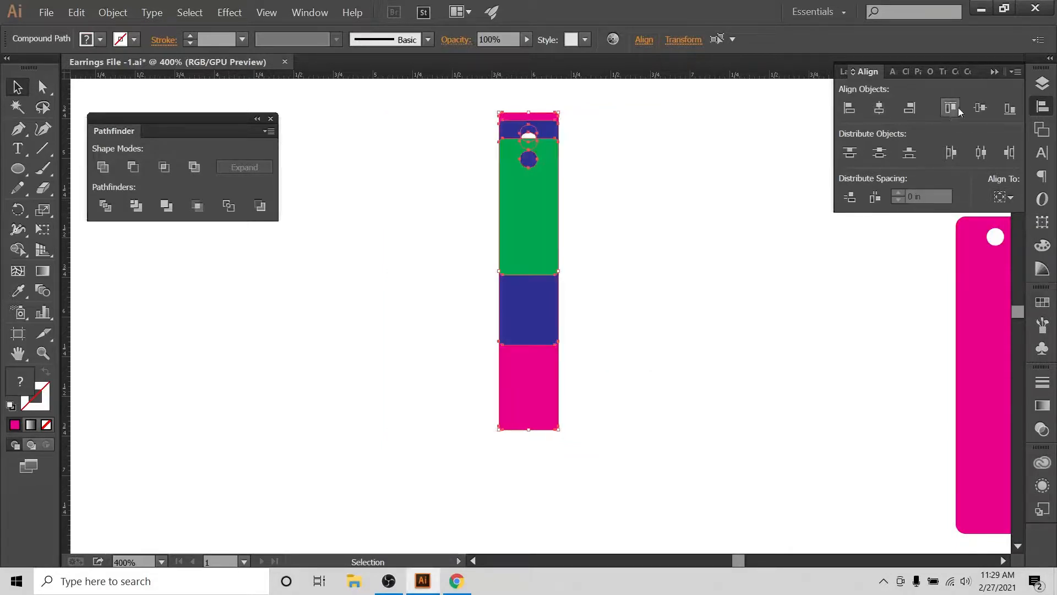
pyautogui.click(951, 108)
pyautogui.click(699, 174)
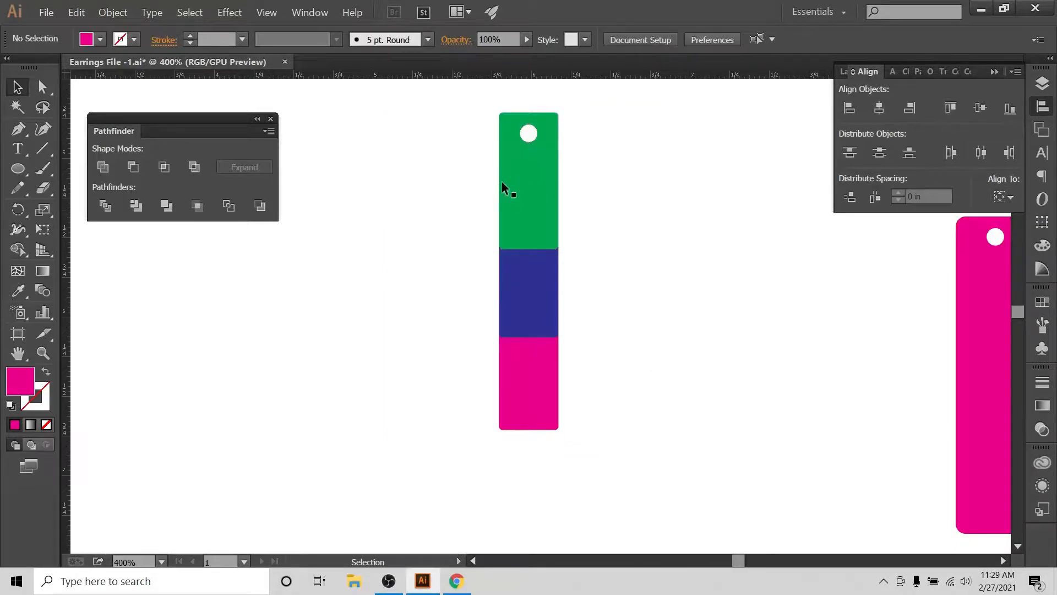
# Step: Move the whole stack of three bars slightly down the artboard
pyautogui.moveTo(457, 163); pyautogui.dragTo(516, 215)
pyautogui.moveTo(526, 181); pyautogui.dragTo(530, 204)
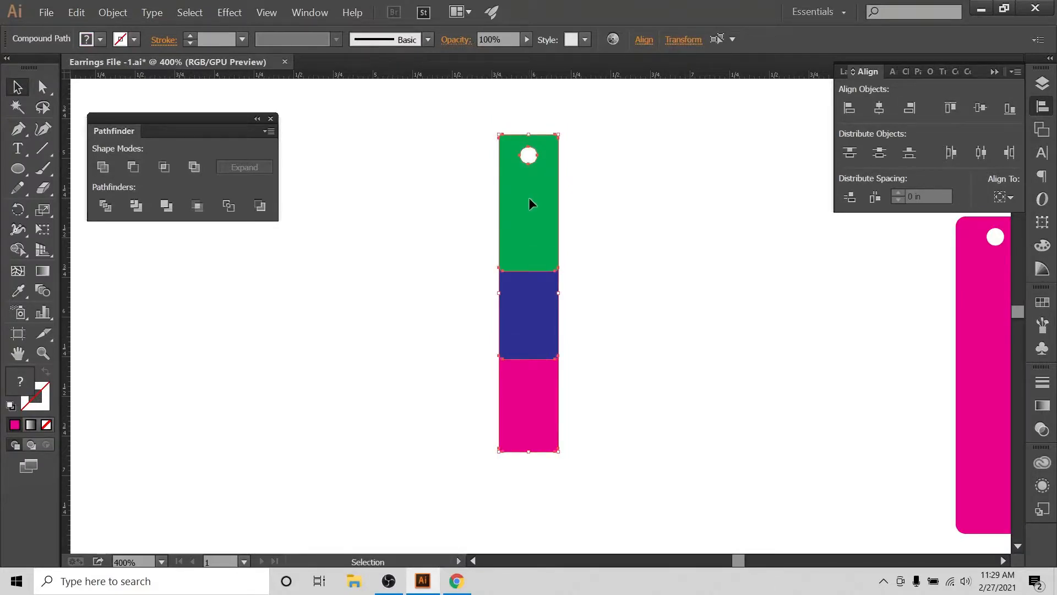
pyautogui.click(624, 232)
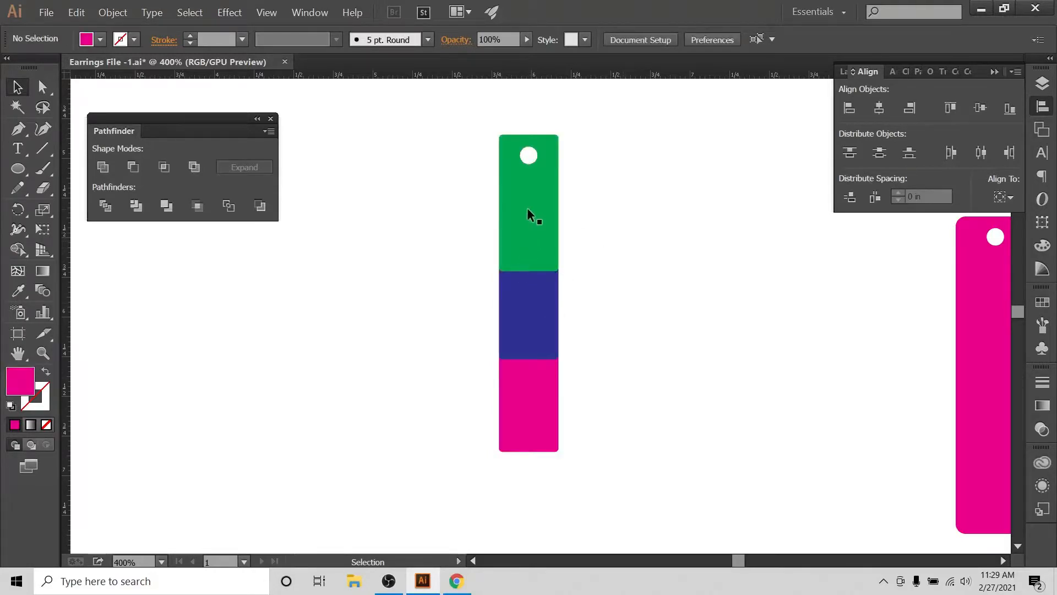
# Step: Move the green bar off the stack into the empty space left of it, keeping the bar in the artwork
pyautogui.moveTo(528, 212); pyautogui.dragTo(370, 231)
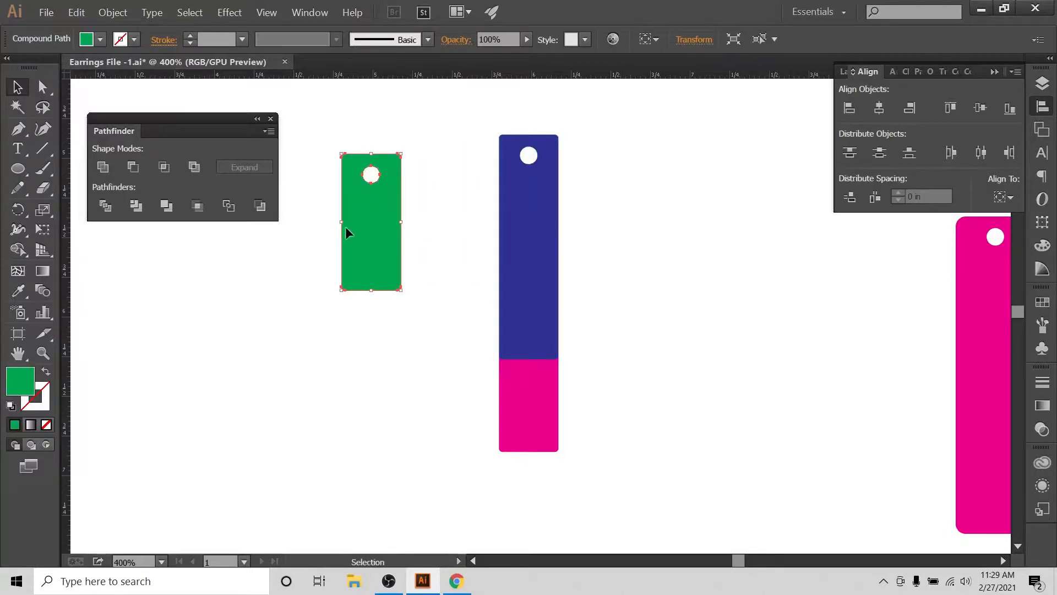
pyautogui.press('Delete')
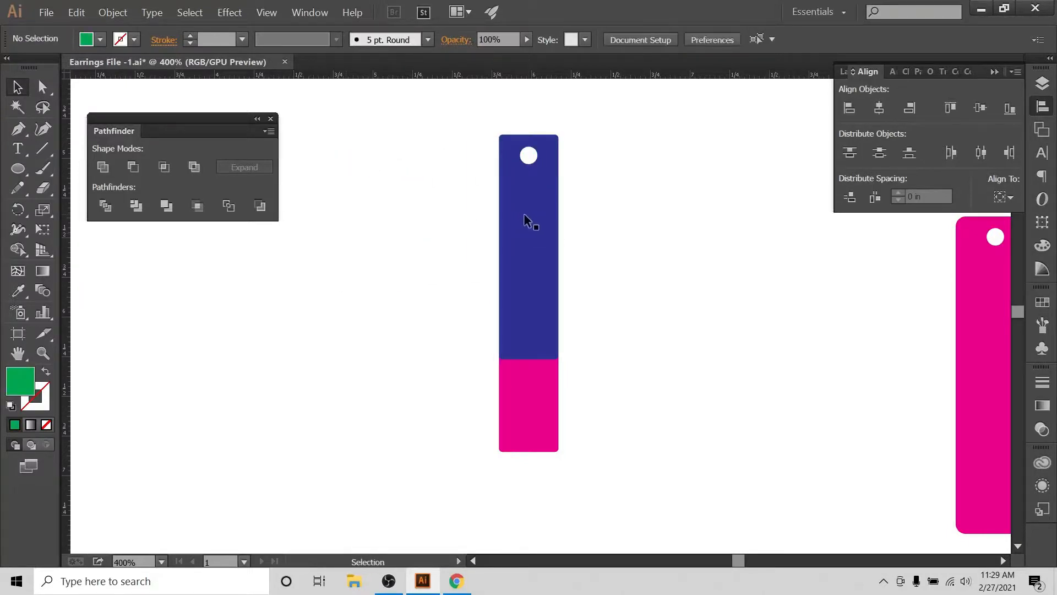
pyautogui.hotkey('ctrl', 'z')
pyautogui.click(438, 217)
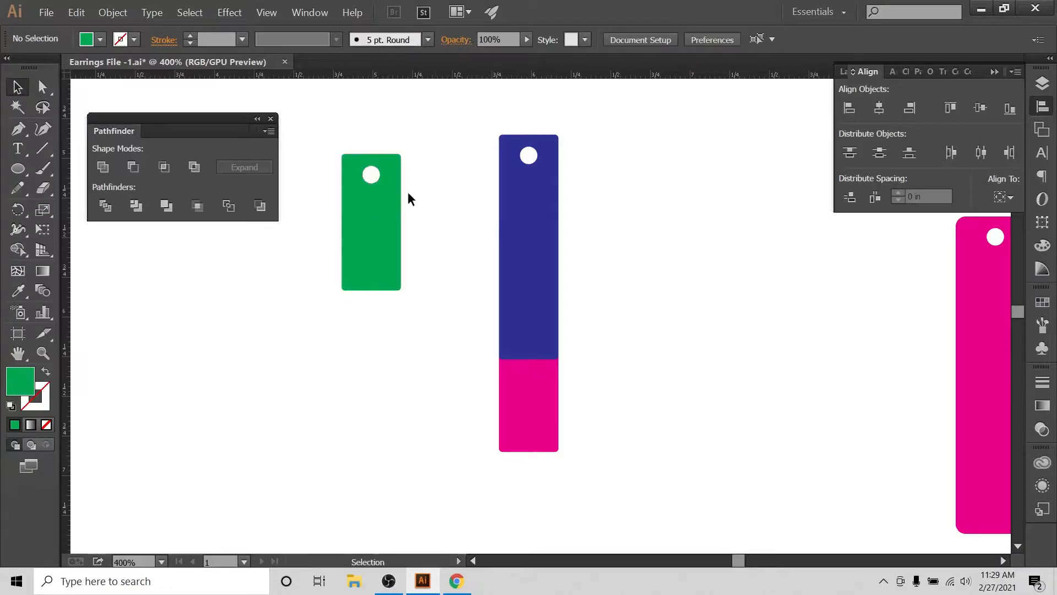
# Step: Lengthen the green bar by nudging only its bottom corner anchor points down, ending slightly above the blue bar's lower end
pyautogui.click(380, 259)
pyautogui.press('a')
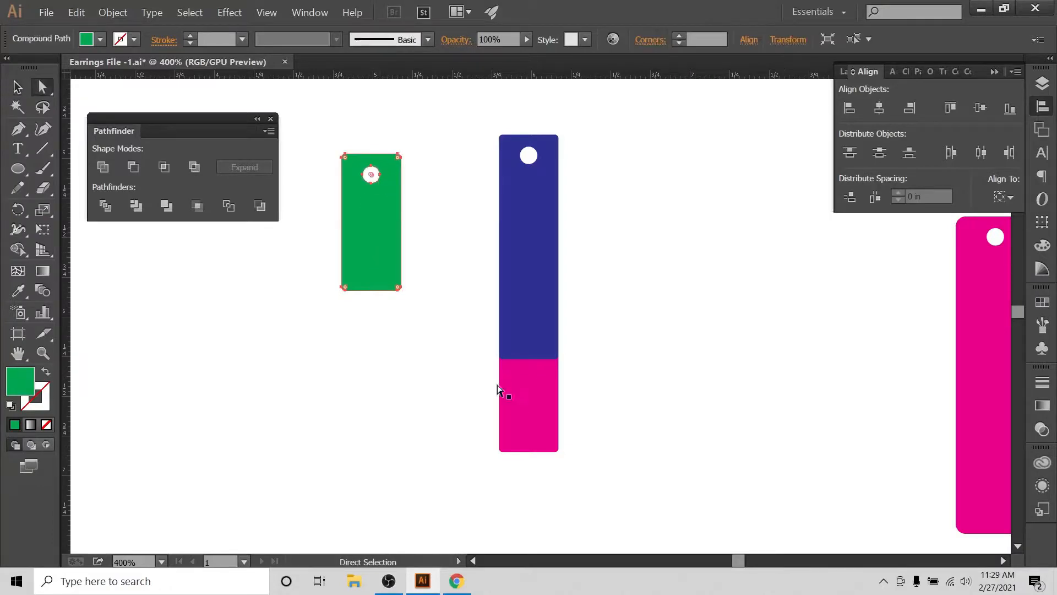
pyautogui.moveTo(322, 277); pyautogui.dragTo(413, 335)
pyautogui.press('Down')
pyautogui.press('Down')
pyautogui.press('Down')
pyautogui.press('Down')
pyautogui.press('Down')
pyautogui.press('Down')
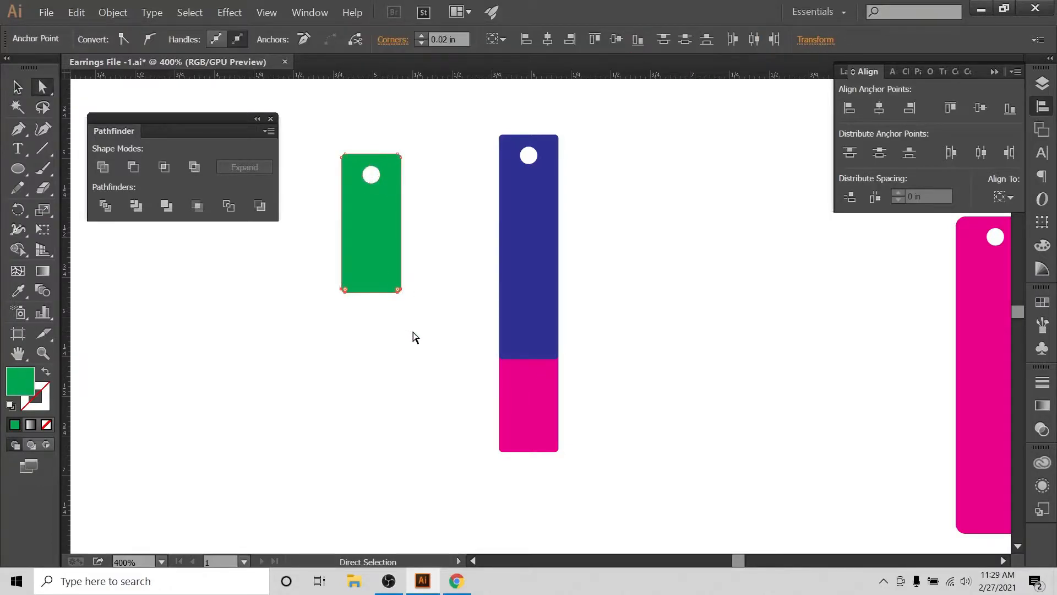
pyautogui.press('Down')
pyautogui.press('Down')
pyautogui.press('Down')
pyautogui.press('Down')
pyautogui.press('Down')
pyautogui.press('Down')
pyautogui.press('Down')
pyautogui.press('Down')
pyautogui.press('Down')
pyautogui.press('Down')
pyautogui.press('Down')
pyautogui.press('Down')
pyautogui.press('Down')
pyautogui.press('Down')
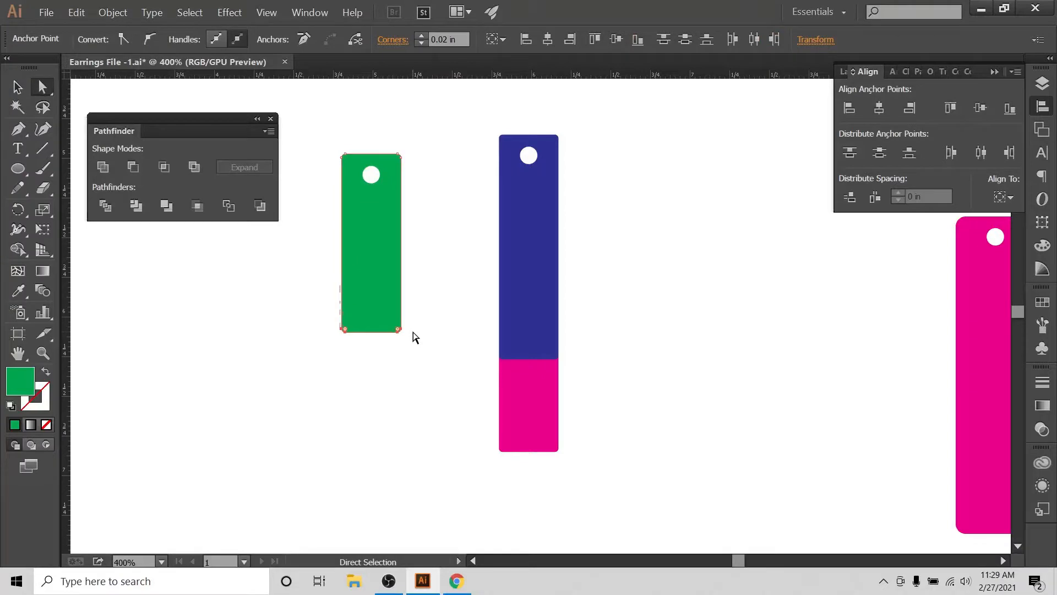
# Step: Restack the lengthened green bar with the blue and pink bars by aligning their horizontal centres and top edges
pyautogui.click(17, 87)
pyautogui.click(483, 155)
pyautogui.moveTo(338, 213); pyautogui.dragTo(583, 258)
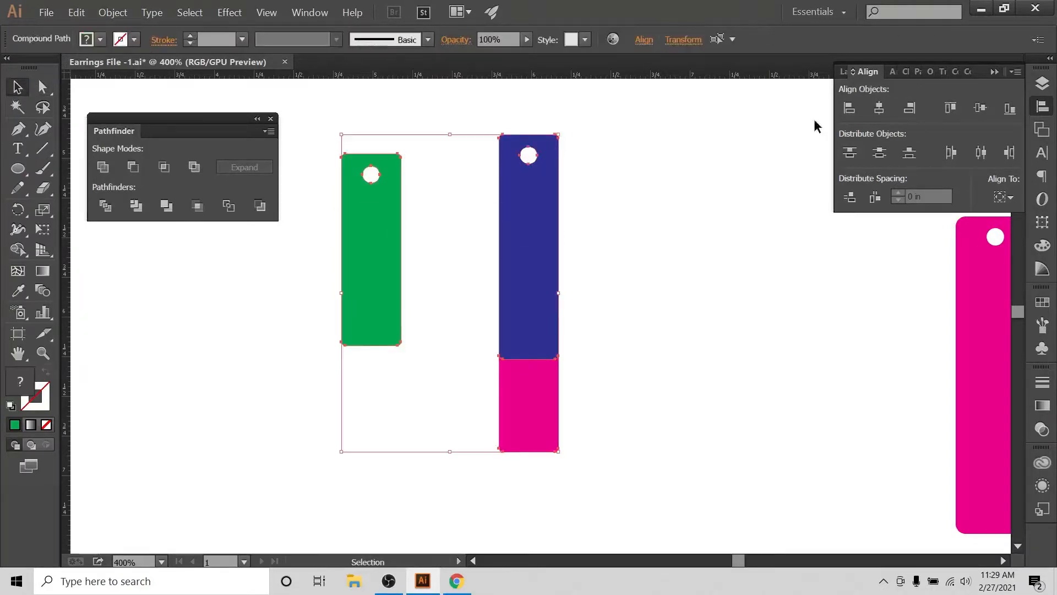
pyautogui.click(880, 108)
pyautogui.click(951, 108)
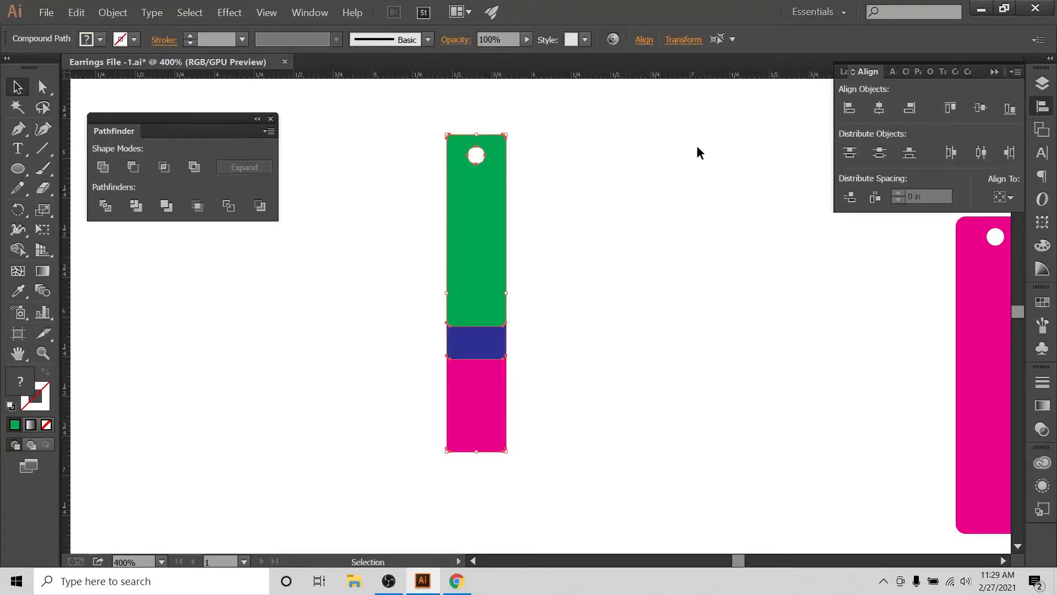
pyautogui.click(697, 153)
# Step: Move the blue bar out beside the stack and lengthen it by nudging its bottom corner anchor points down
pyautogui.moveTo(489, 347); pyautogui.dragTo(591, 379)
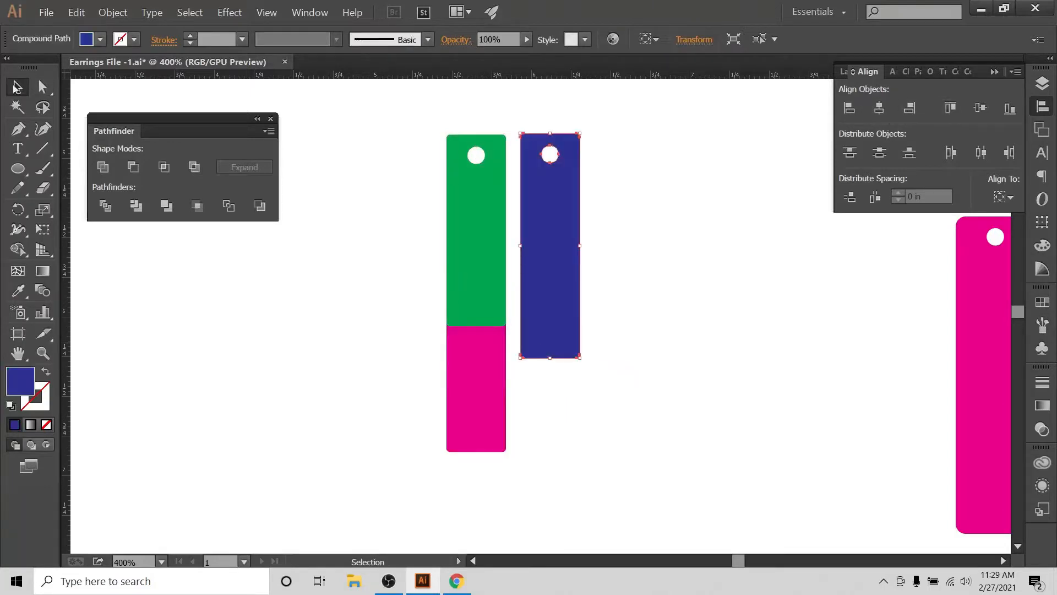
pyautogui.press('a')
pyautogui.moveTo(519, 350); pyautogui.dragTo(595, 374)
pyautogui.press('Down')
pyautogui.press('Down')
pyautogui.press('Down')
pyautogui.press('Down')
pyautogui.press('Down')
pyautogui.press('Down')
pyautogui.press('Down')
pyautogui.press('Down')
pyautogui.press('Down')
pyautogui.press('Down')
pyautogui.press('Down')
pyautogui.press('Down')
pyautogui.press('Down')
pyautogui.press('Down')
pyautogui.press('Down')
pyautogui.press('Down')
pyautogui.press('Down')
pyautogui.press('Down')
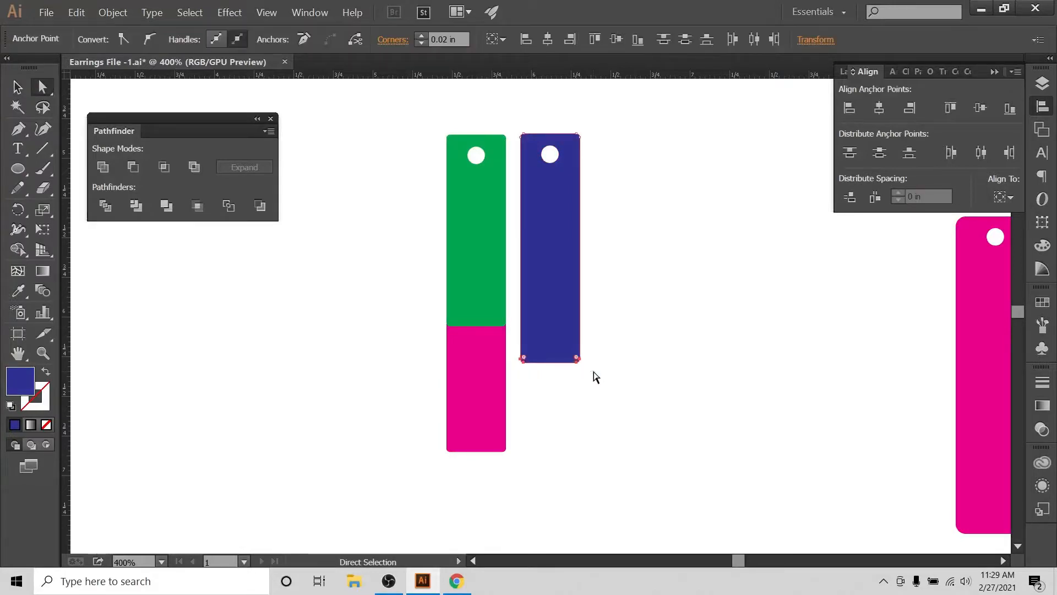
# Step: Align the horizontal centres of the green, pink and lengthened blue bars to stack them again
pyautogui.click(26, 88)
pyautogui.moveTo(686, 189); pyautogui.dragTo(474, 196)
pyautogui.click(879, 108)
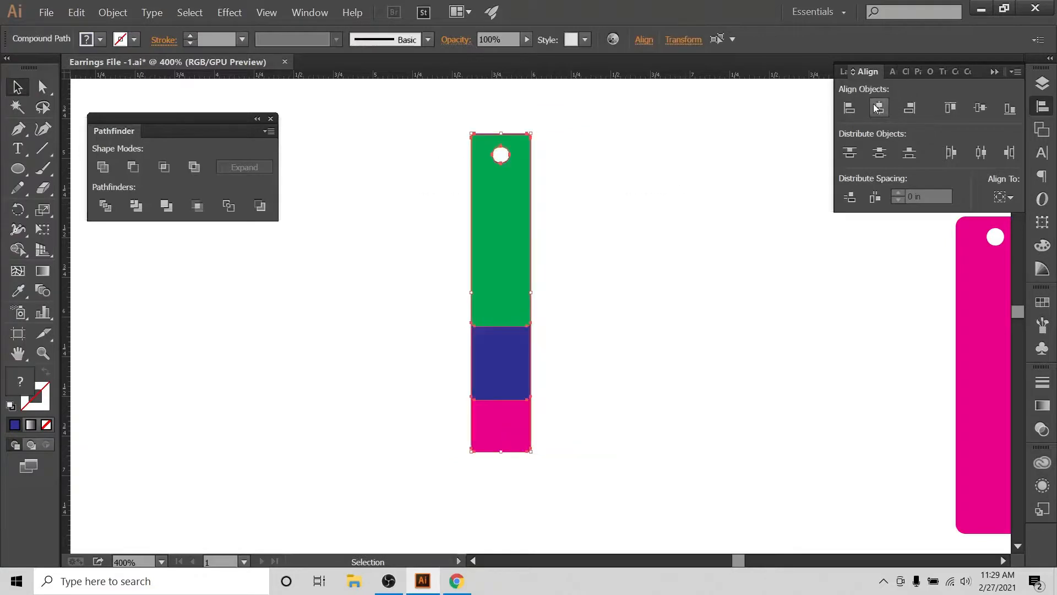
pyautogui.click(719, 167)
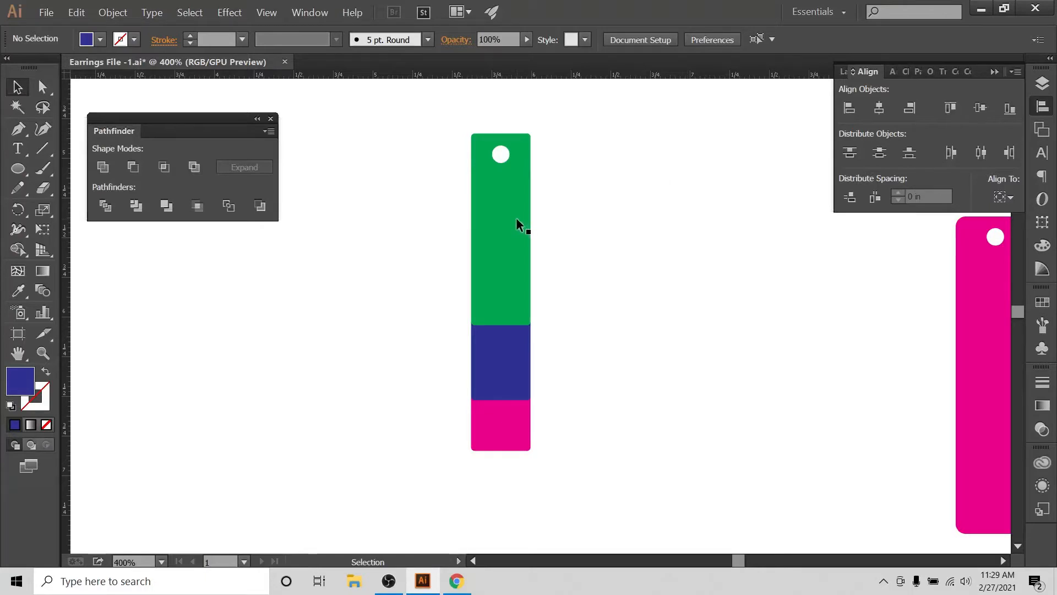
# Step: Spread the green and blue bars out to the right of the pink bar, with blue in the middle
pyautogui.moveTo(524, 201); pyautogui.dragTo(717, 201)
pyautogui.moveTo(507, 216); pyautogui.dragTo(592, 215)
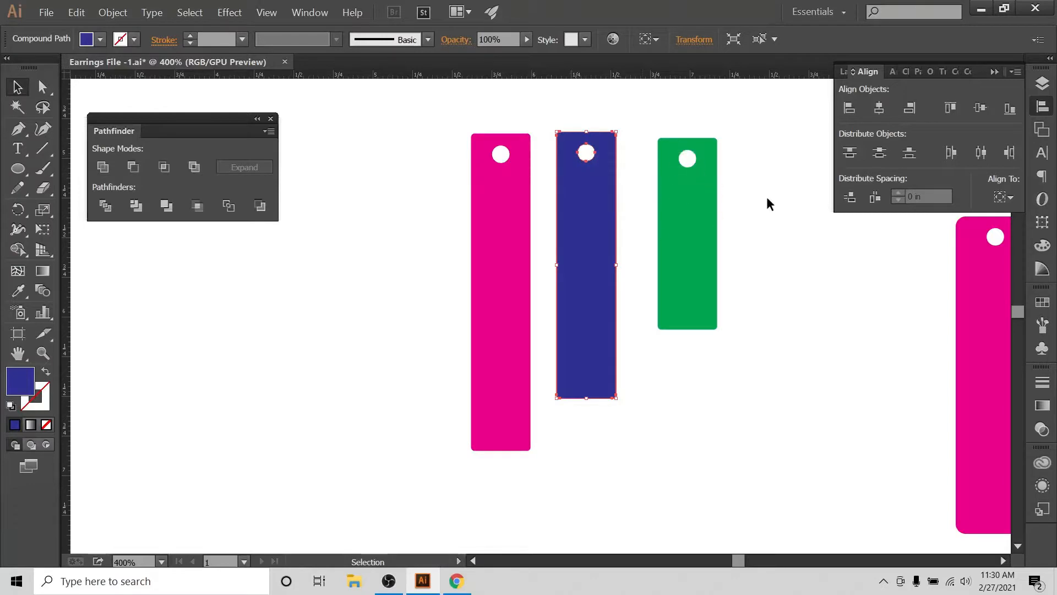
pyautogui.click(366, 257)
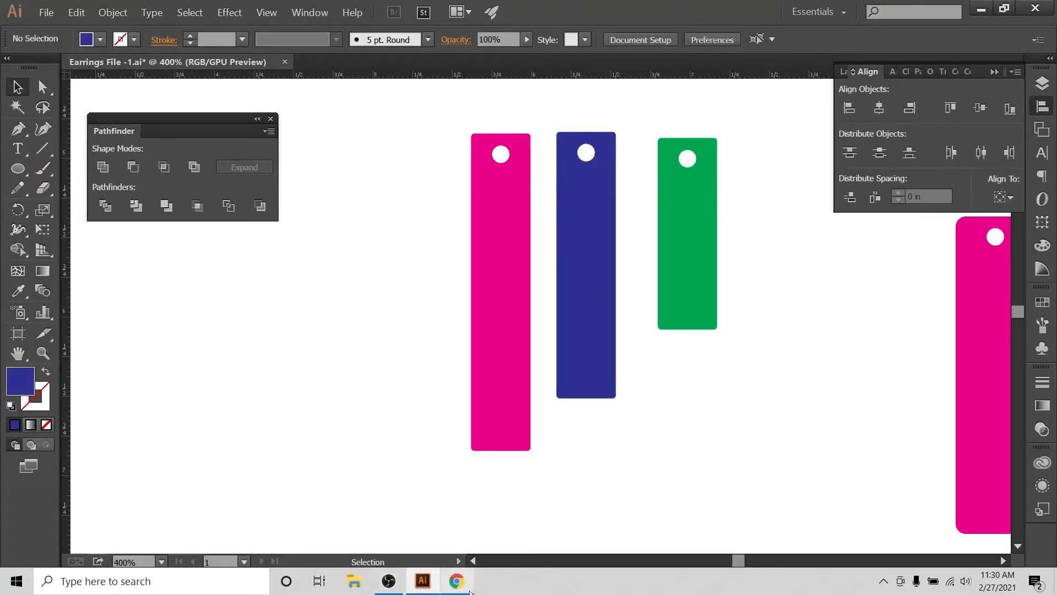
# Step: Switch to Chrome to examine the geometric and faux leather stacked earrings listings on Etsy, and return to Illustrator
pyautogui.click(469, 591)
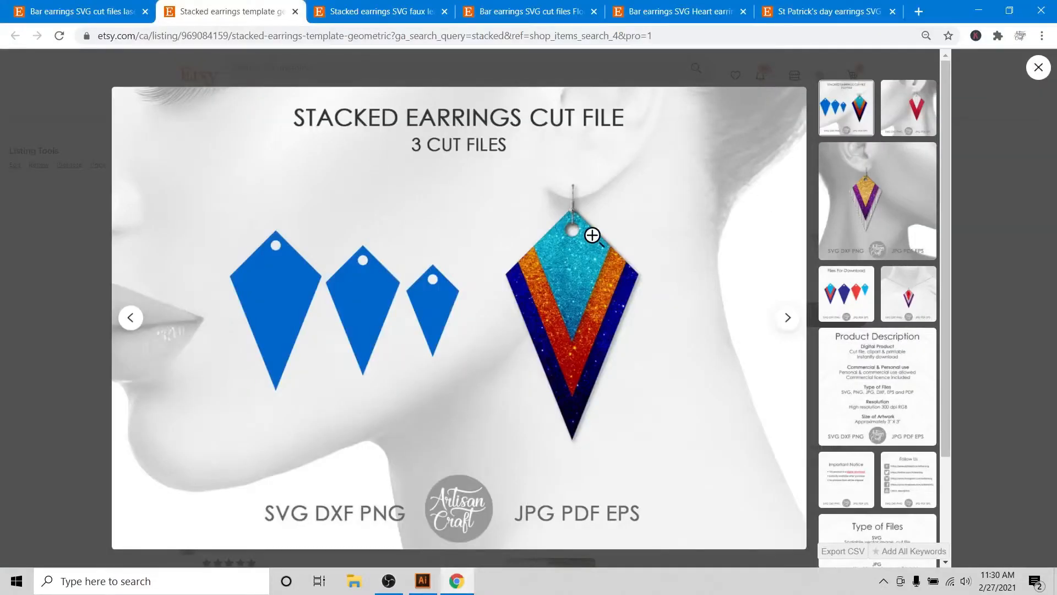
pyautogui.hotkey('ctrl', 'Tab')
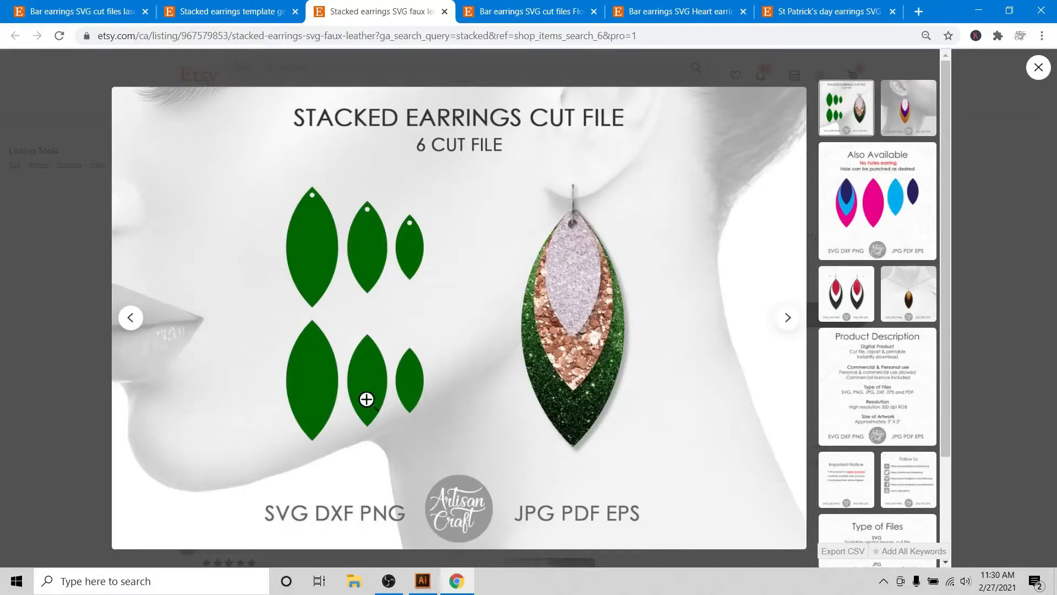
pyautogui.click(418, 581)
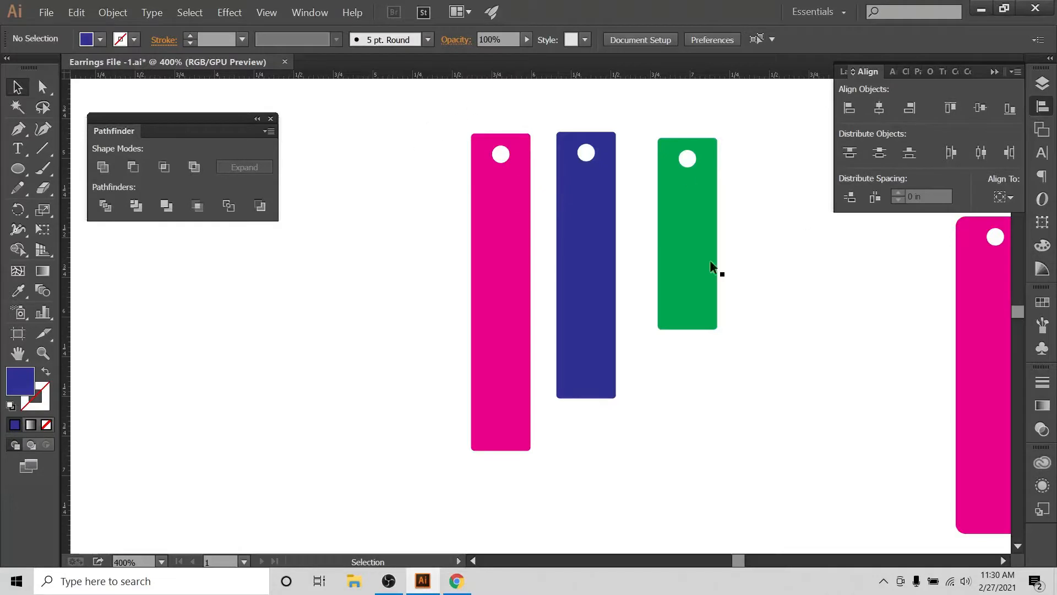
# Step: Stack the pink, blue and green bars again by aligning their horizontal centres and top edges so the holes coincide
pyautogui.moveTo(401, 233); pyautogui.dragTo(744, 271)
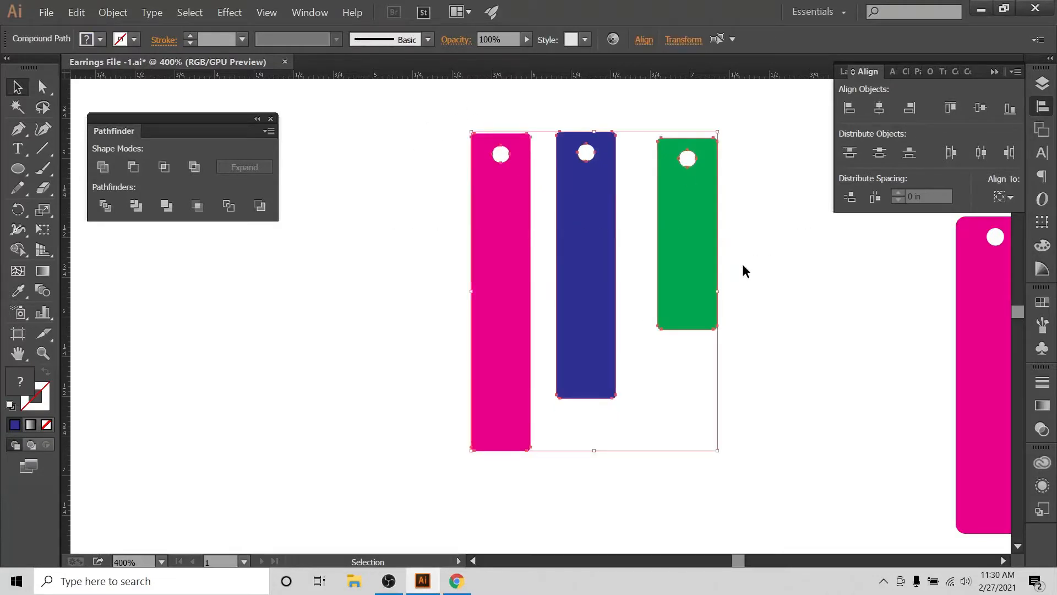
pyautogui.click(980, 108)
pyautogui.click(879, 108)
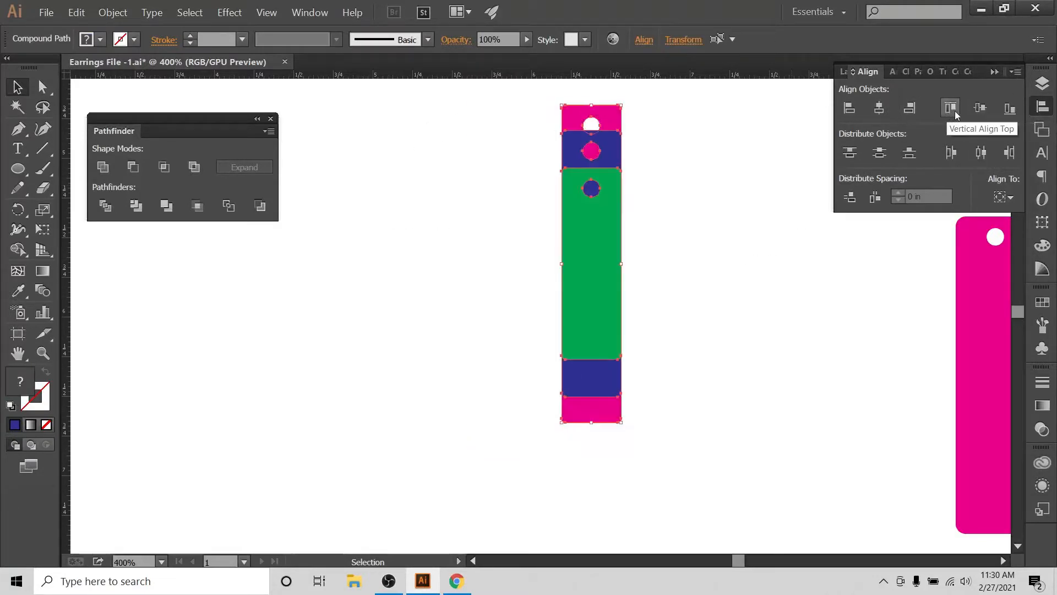
pyautogui.click(950, 108)
pyautogui.click(721, 148)
pyautogui.moveTo(534, 283); pyautogui.dragTo(492, 260)
pyautogui.click(728, 247)
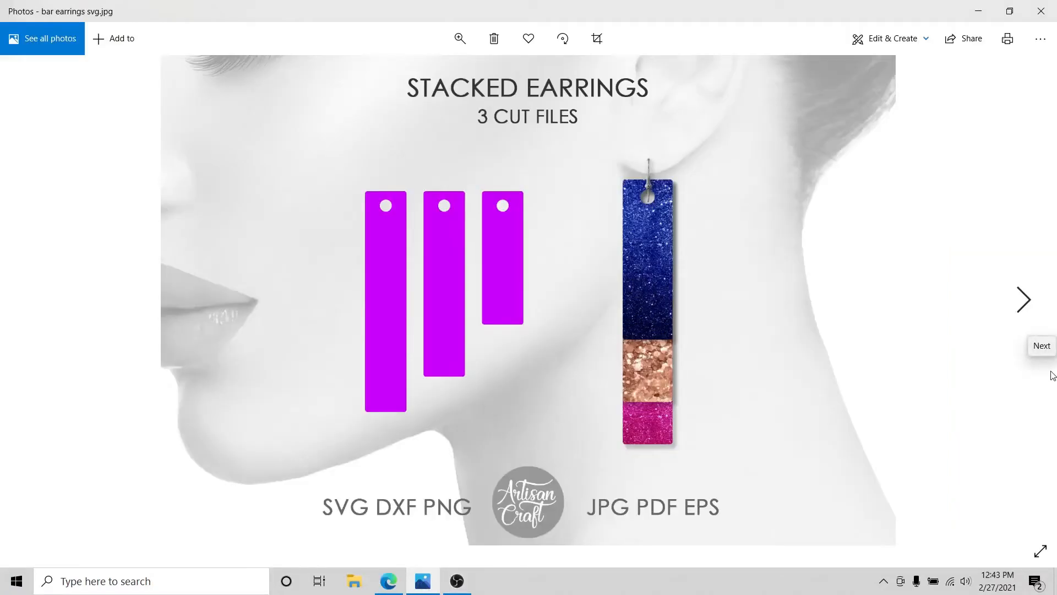
# Step: Browse the stacked bar earring mockup images in Photos up to the stacked earrings bundle picture
pyautogui.click(1022, 299)
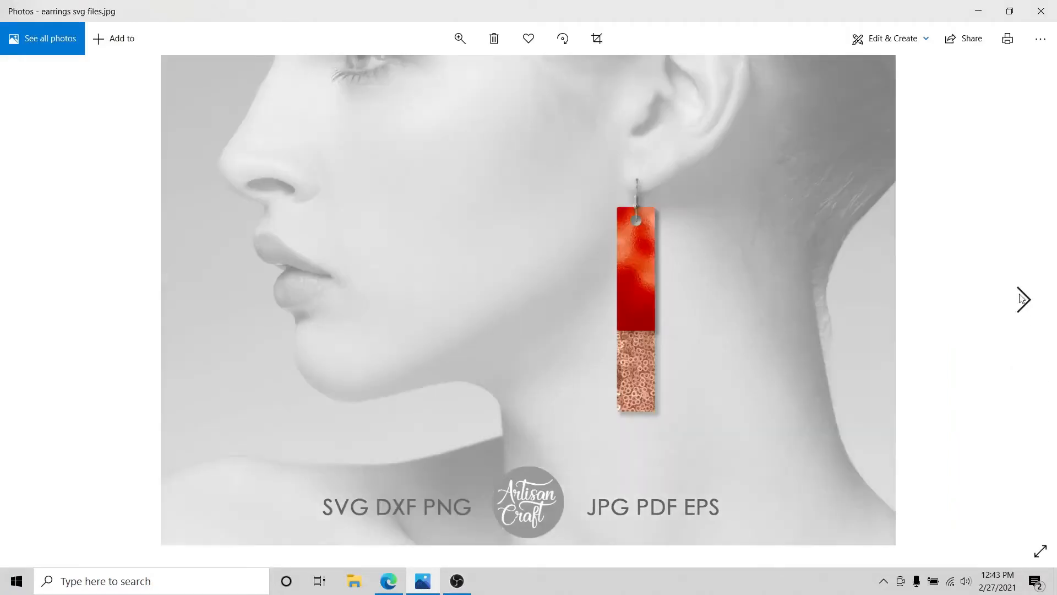
pyautogui.click(1022, 299)
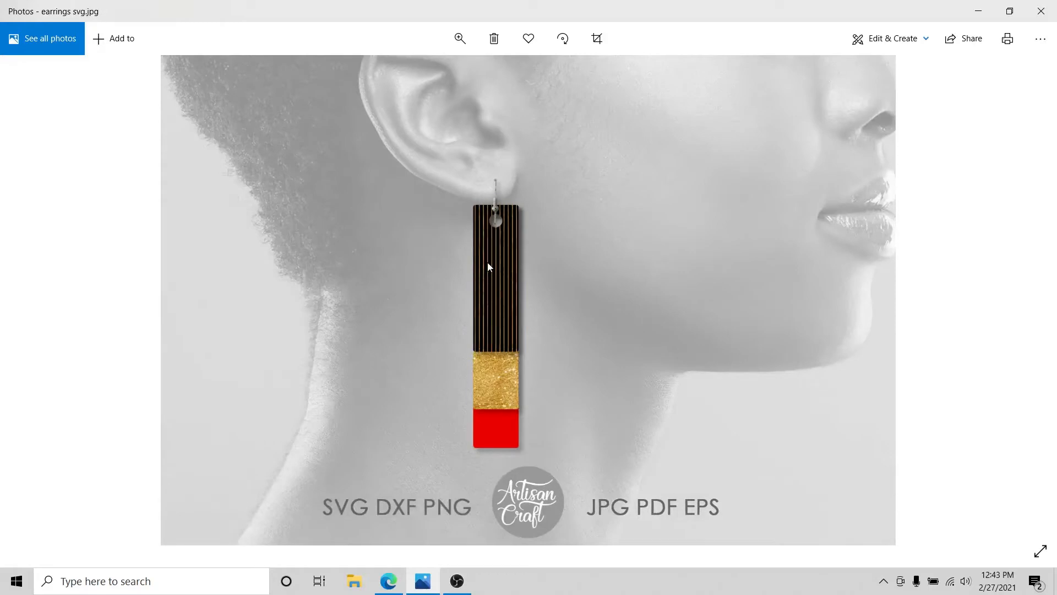
pyautogui.click(1023, 299)
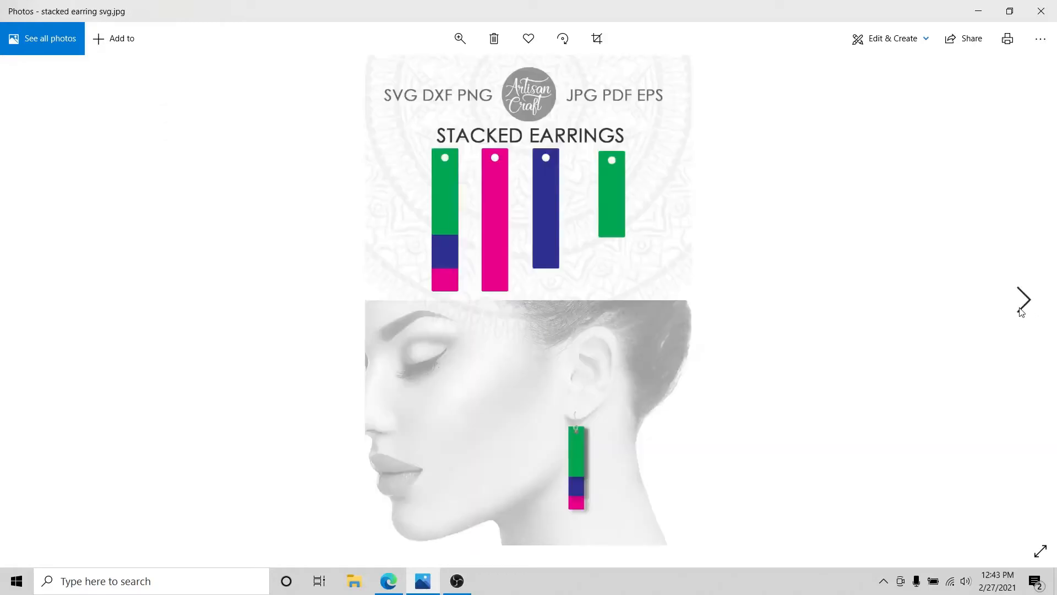
pyautogui.click(1022, 299)
pyautogui.click(1021, 308)
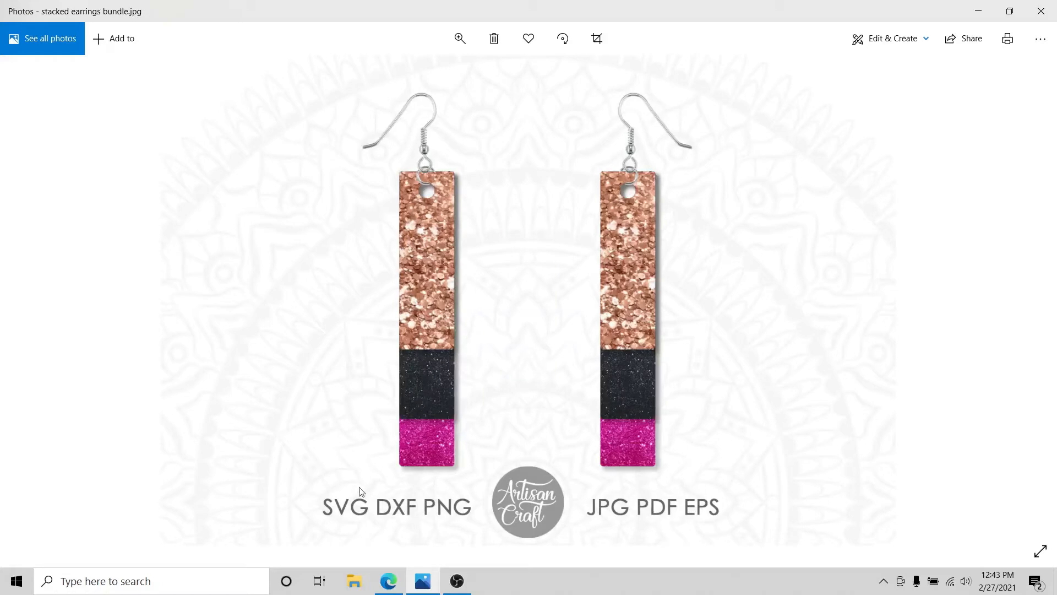
# Step: Switch to Edge to examine Creative Fabrica's Artisan Craft SVG page and Bar Earrings, Stacked Earrings SVG listing, and return to Photos
pyautogui.click(388, 584)
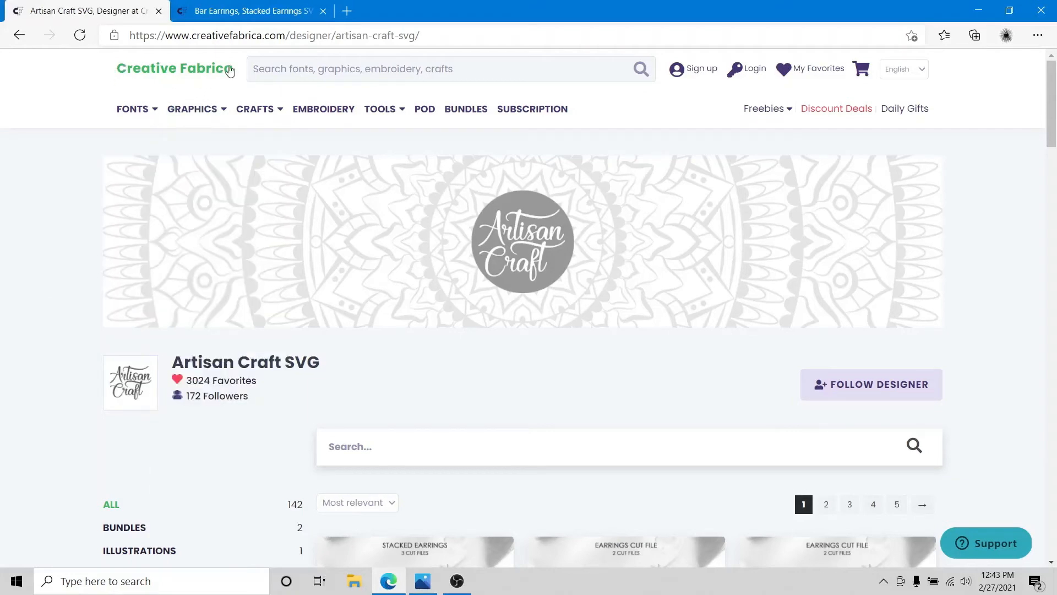
pyautogui.scroll(-7, 40, 313)
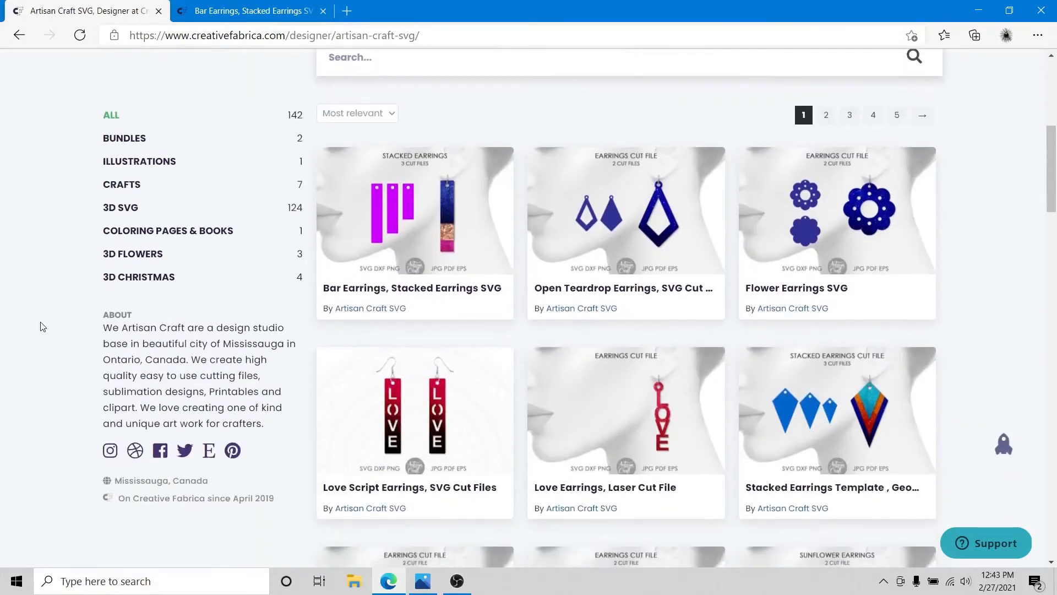
pyautogui.click(280, 9)
pyautogui.scroll(-3, 1, 226)
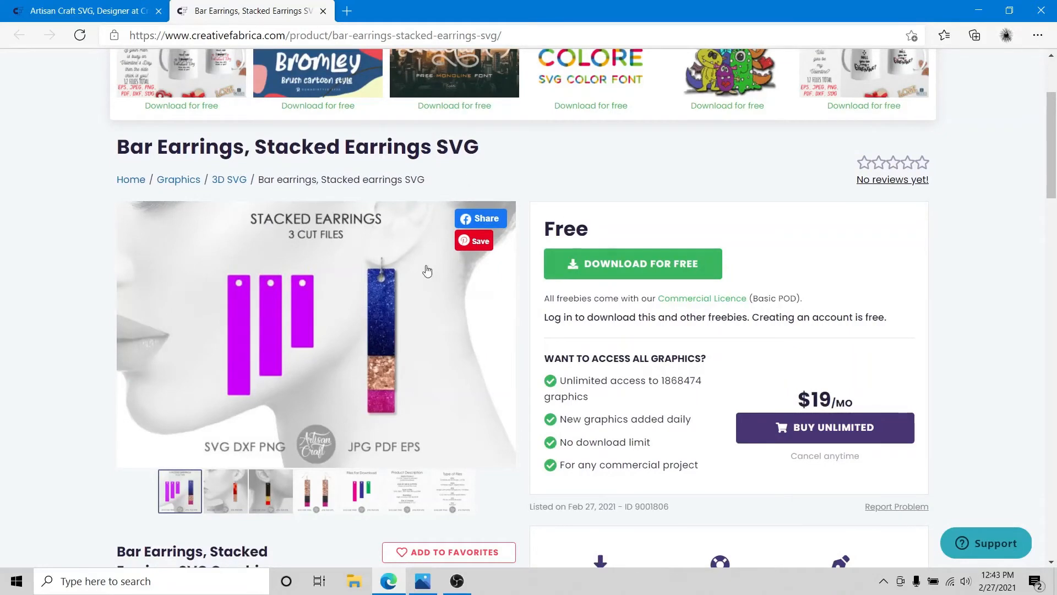
pyautogui.scroll(3, 37, 352)
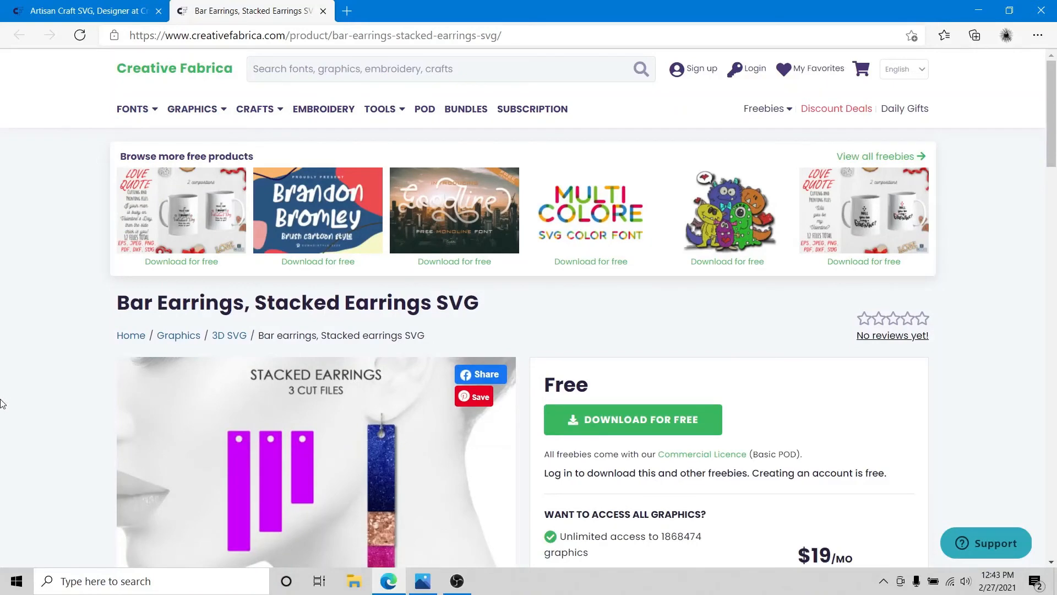
pyautogui.scroll(-4, 2, 407)
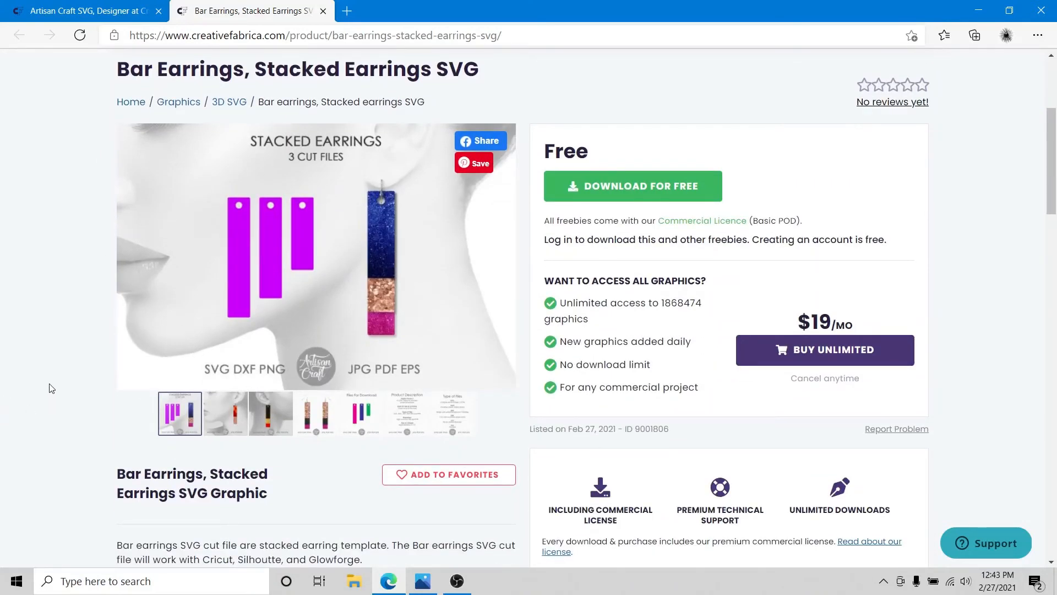
pyautogui.scroll(2, 51, 388)
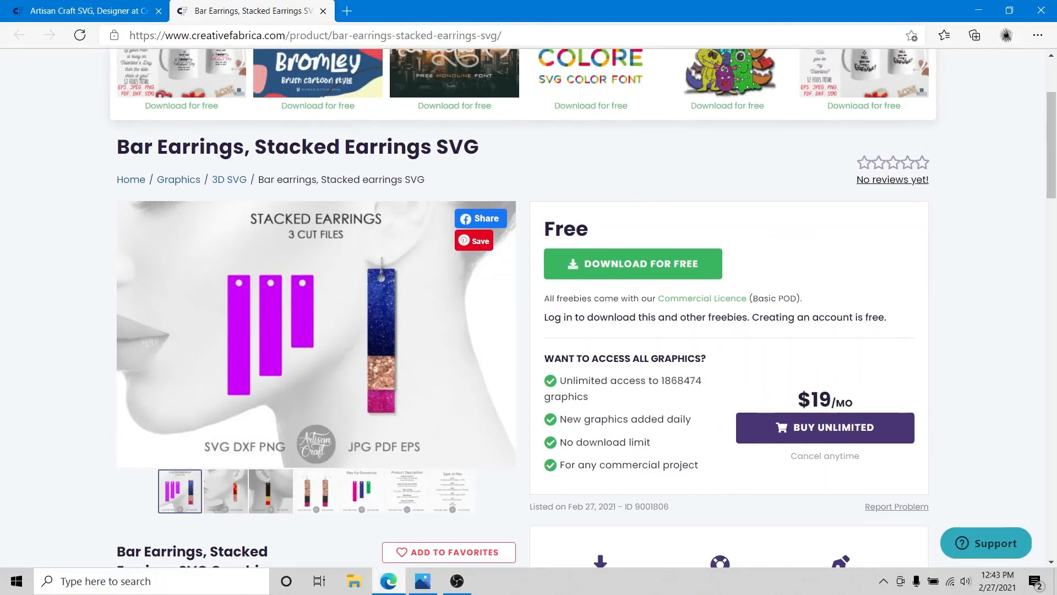
pyautogui.click(422, 581)
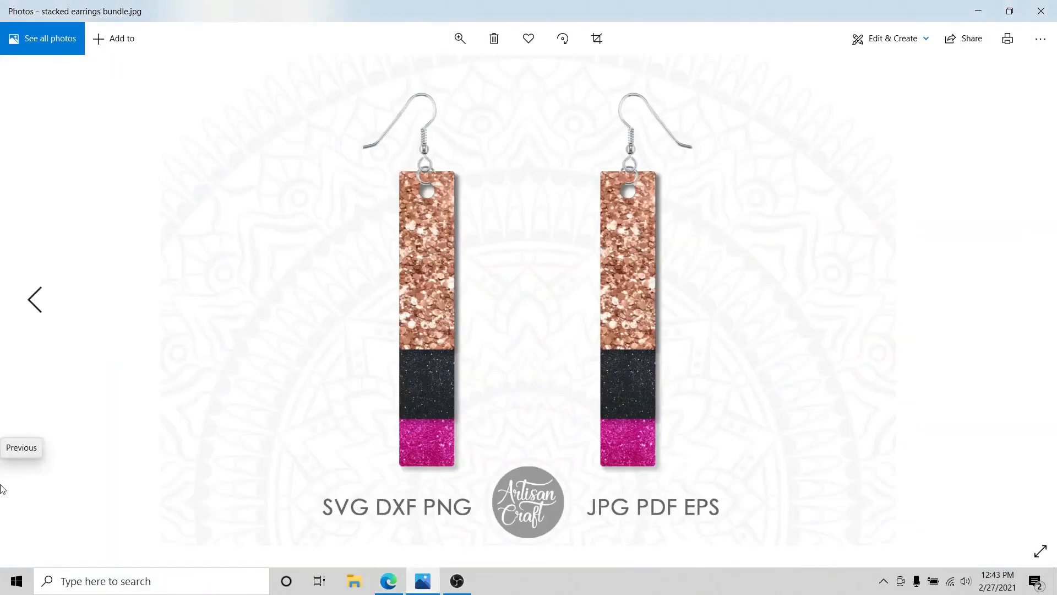